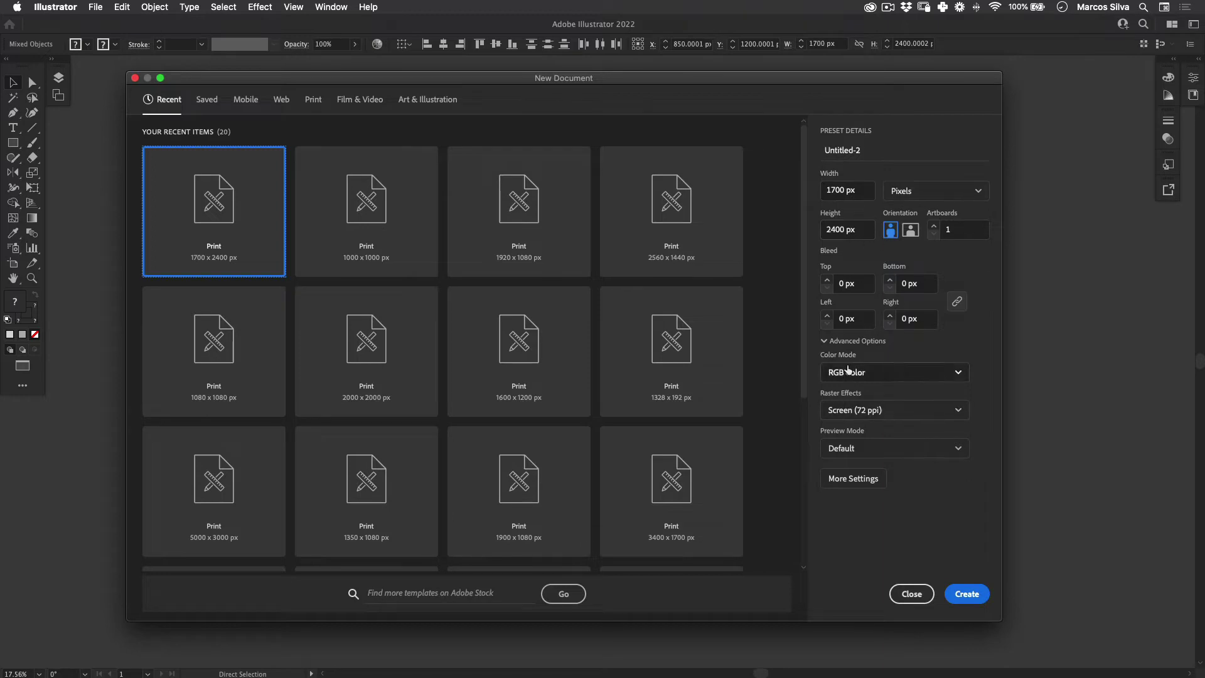
Step: Create a 1700 x 2400 px RGB document and place the text REPEAT in Aldo the Apache above the artboard's middle
click(966, 593)
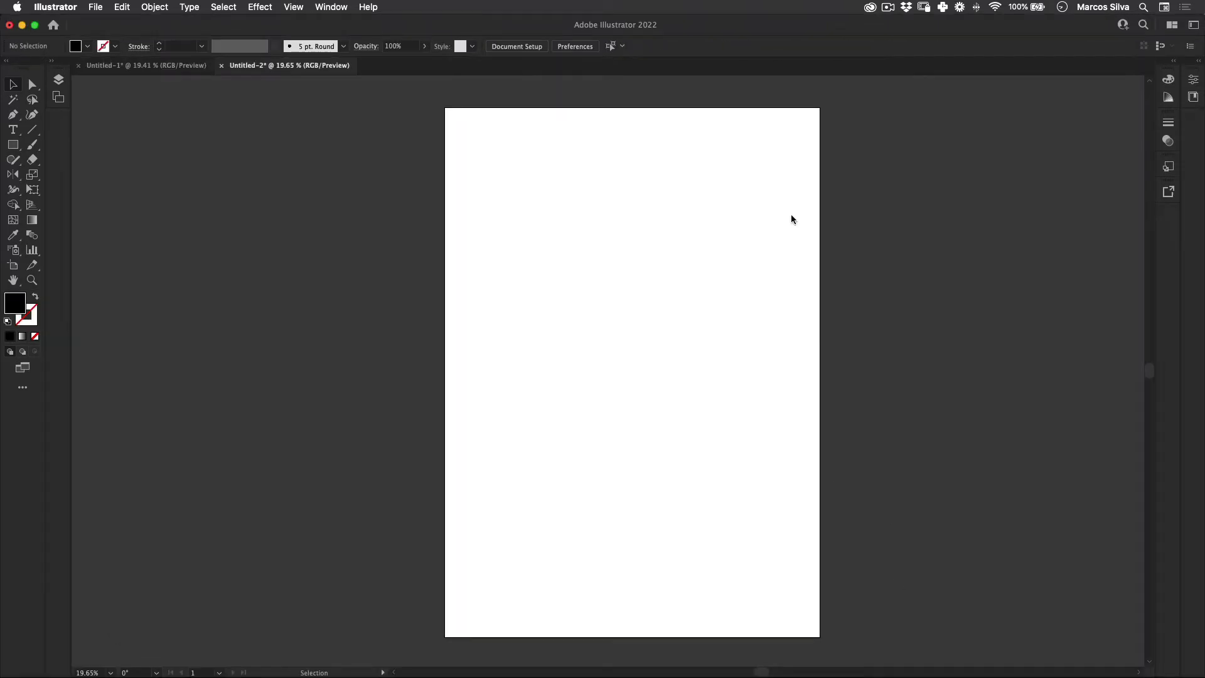
click(13, 129)
click(526, 311)
text(REPEAT)
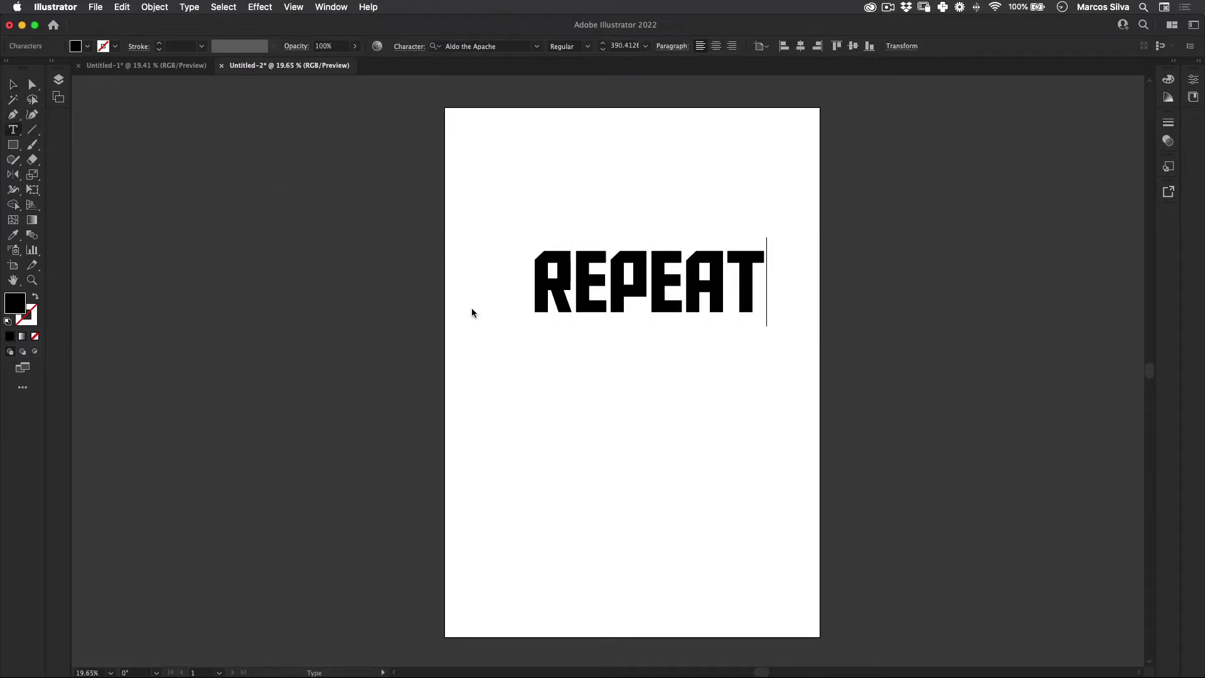
key(Escape)
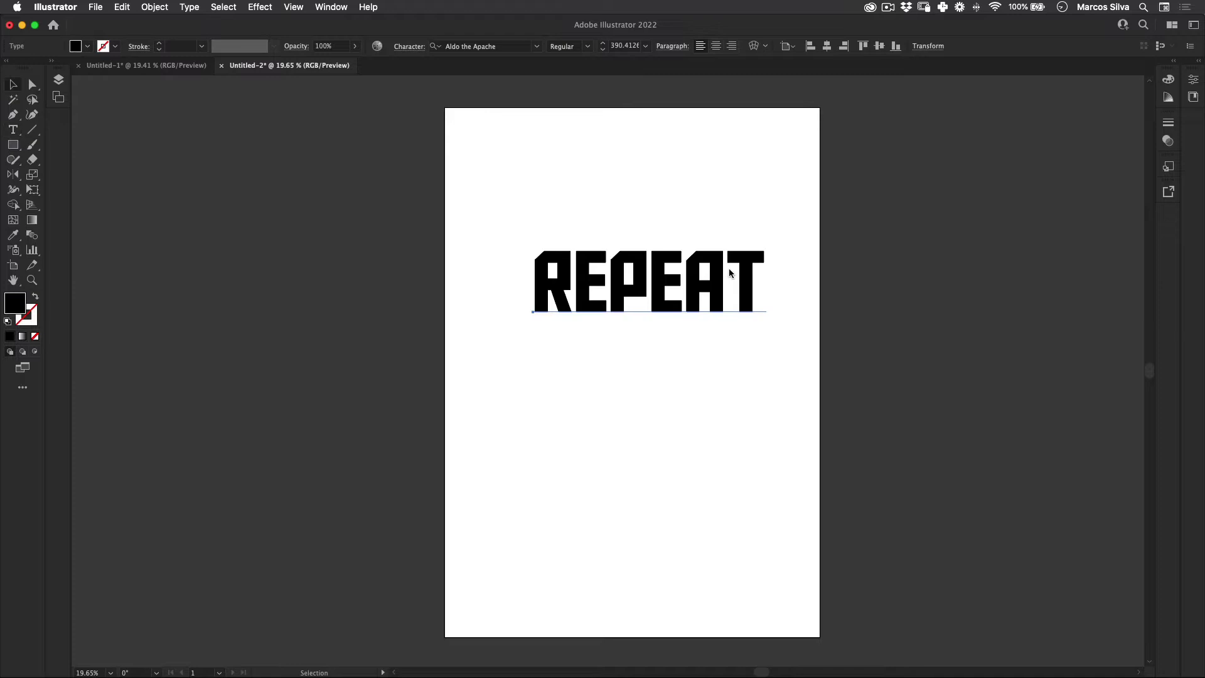
drag(728, 268, 726, 324)
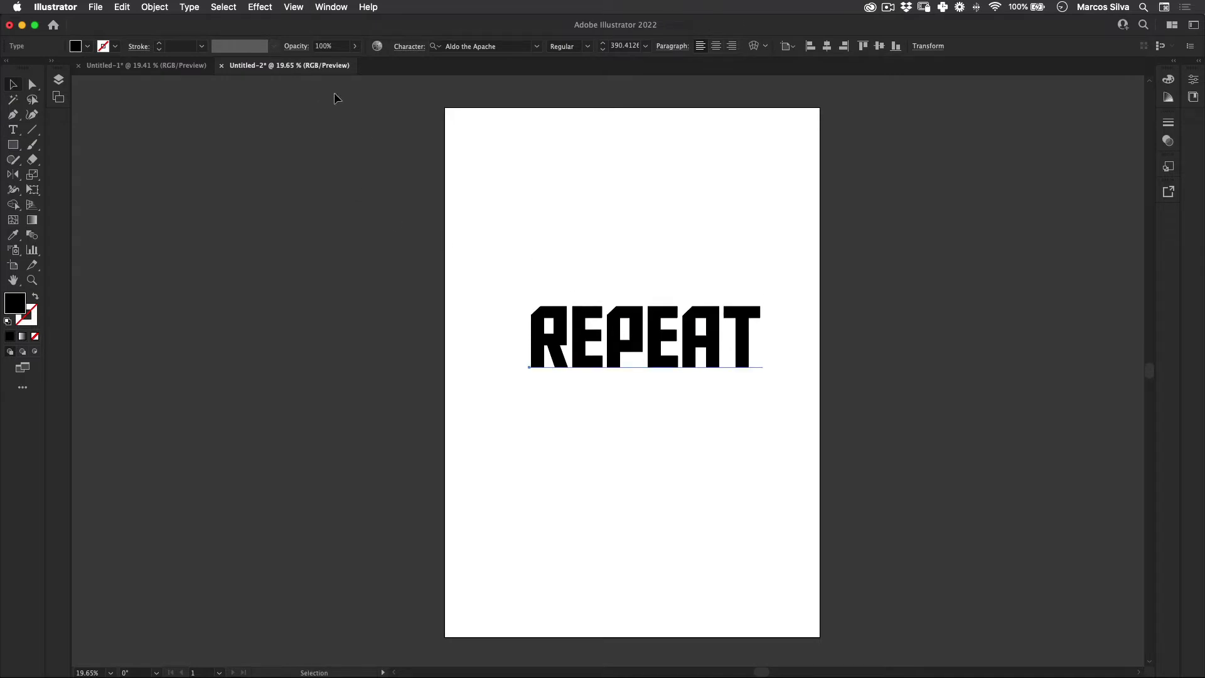
Step: Look at the Aldo the Apache font page on dafont.com in Chrome and return to Illustrator
click(522, 423)
key(a)
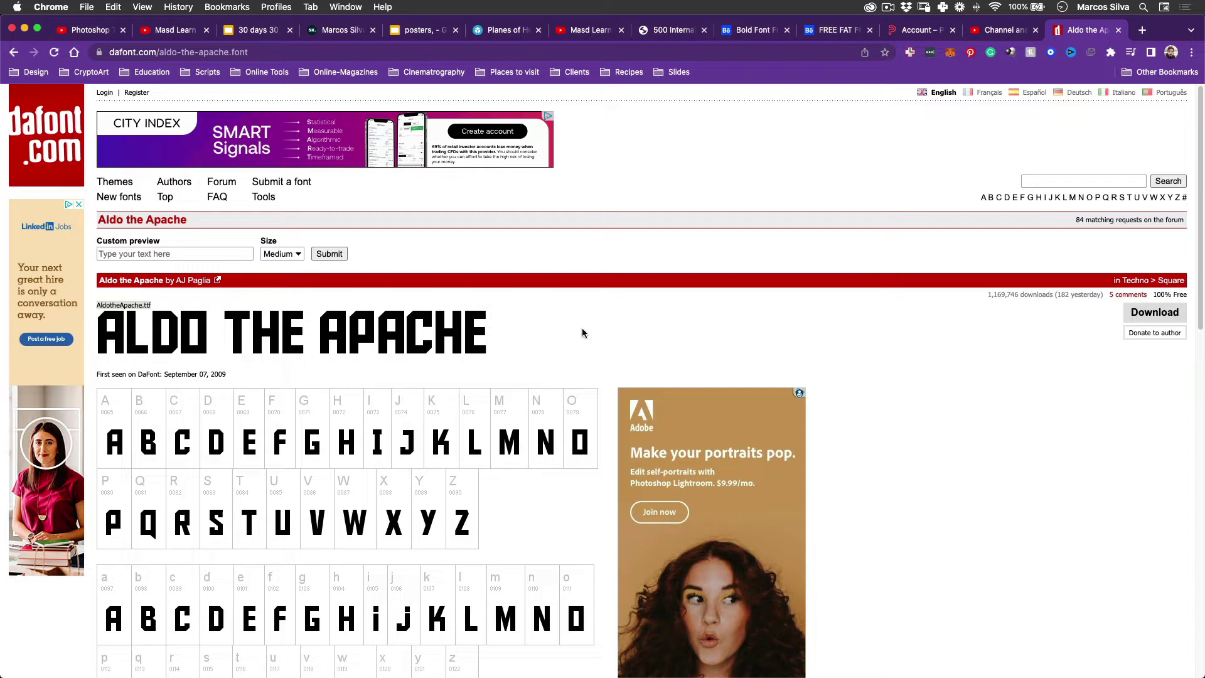
key(super+Tab)
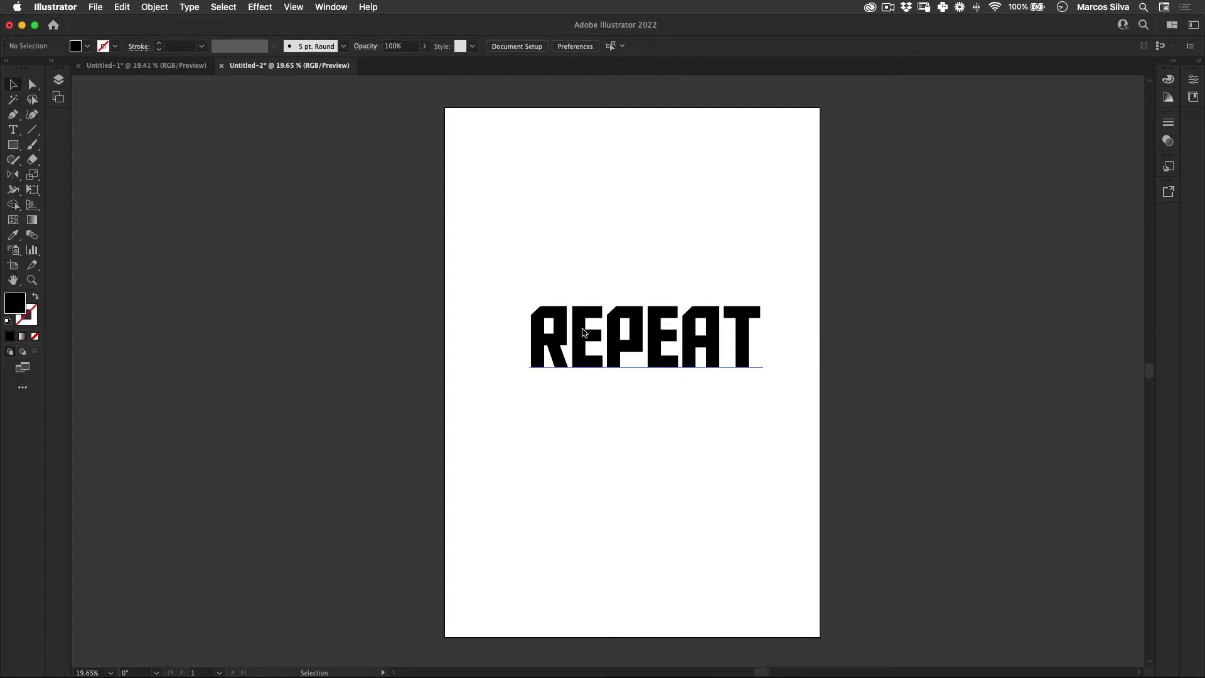
Step: Apply the classic 3D Rotate effect to the REPEAT text with the Isometric Right position and no shading
drag(843, 288, 587, 387)
click(261, 7)
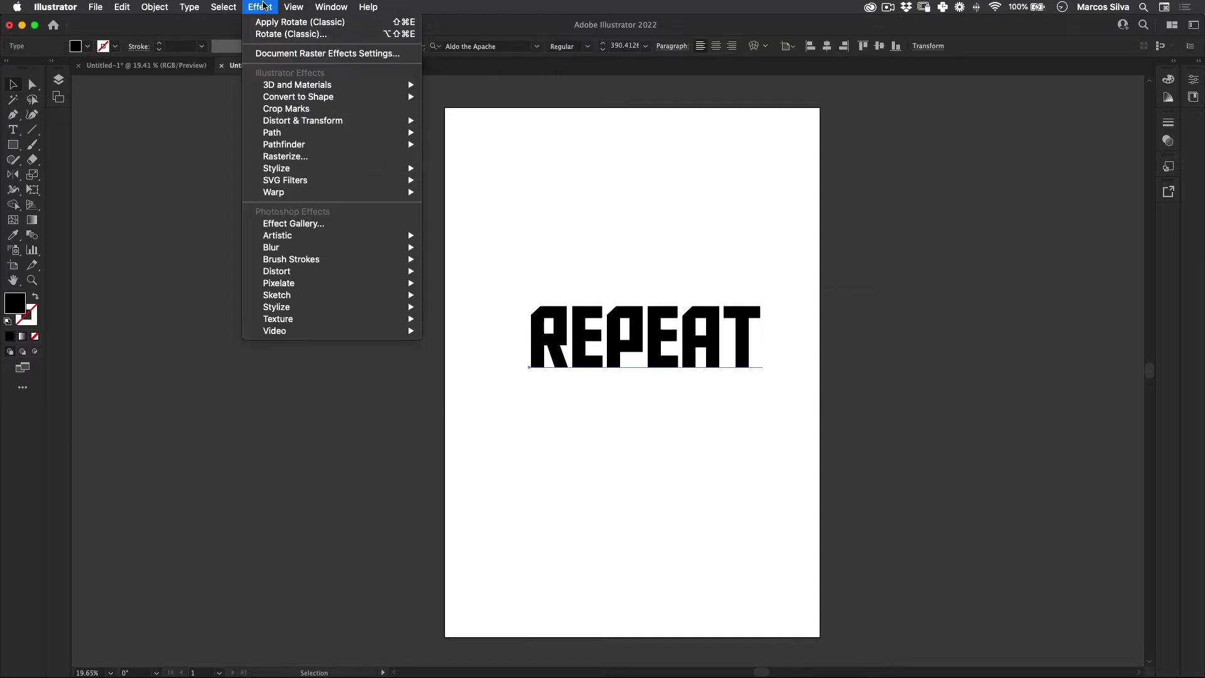
mouse_move(335, 91)
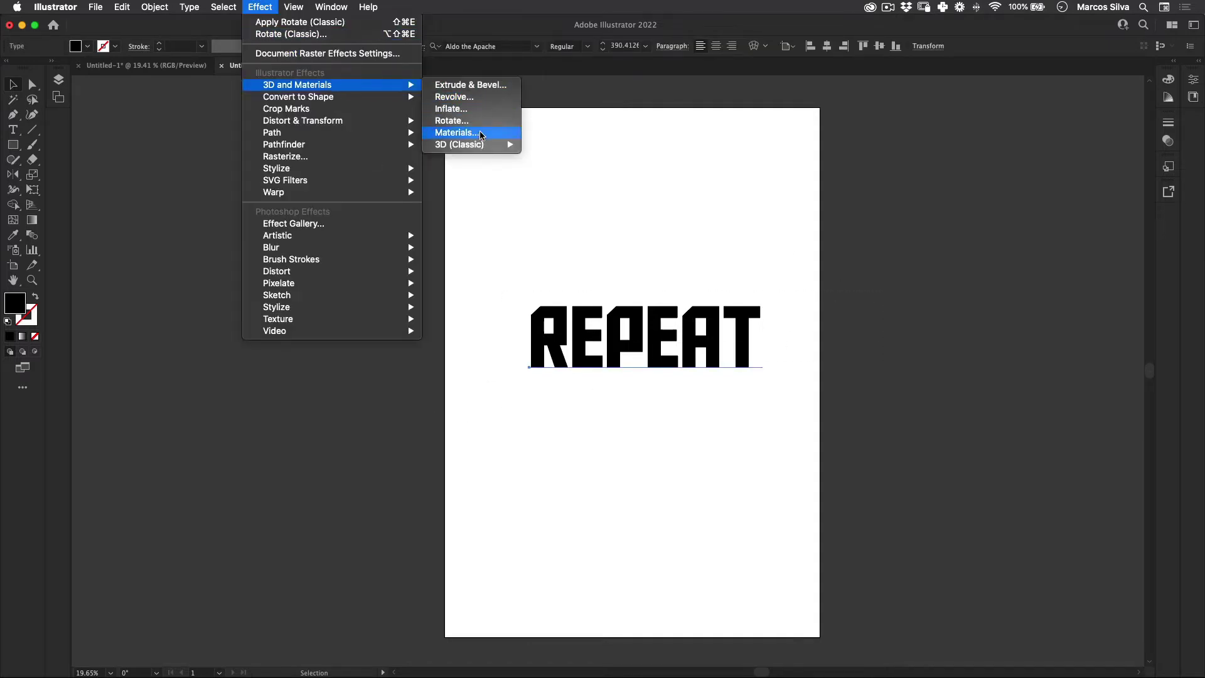
mouse_move(483, 144)
click(587, 168)
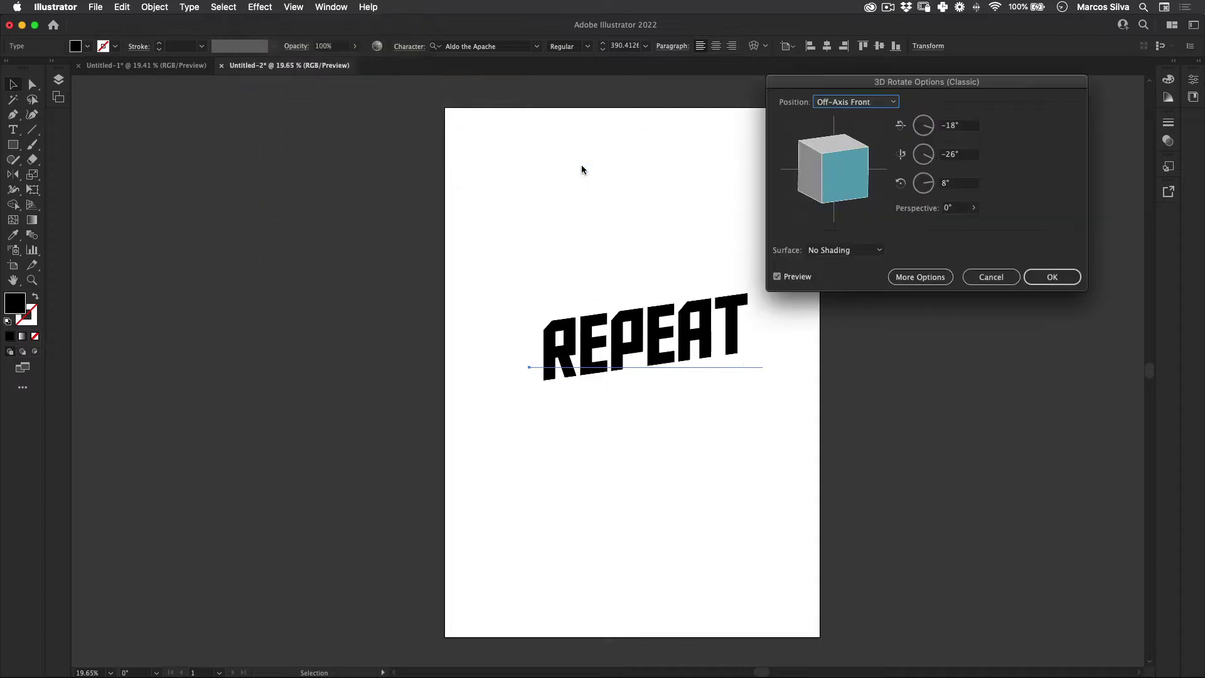
click(846, 103)
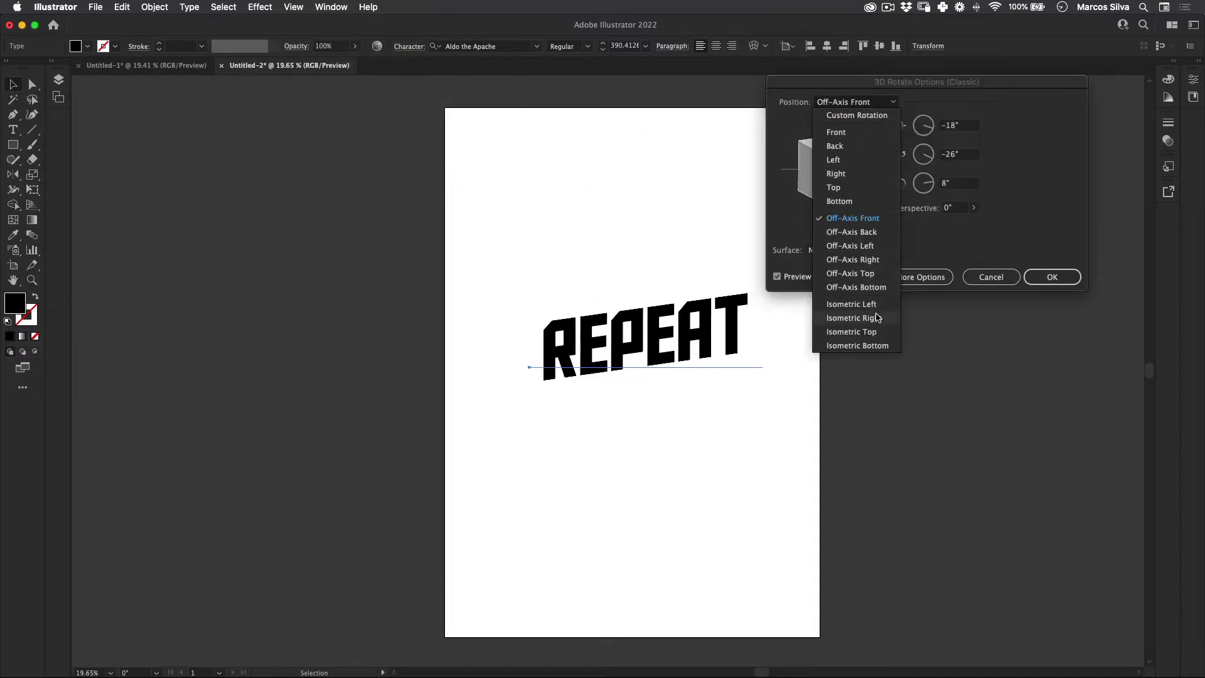
click(877, 319)
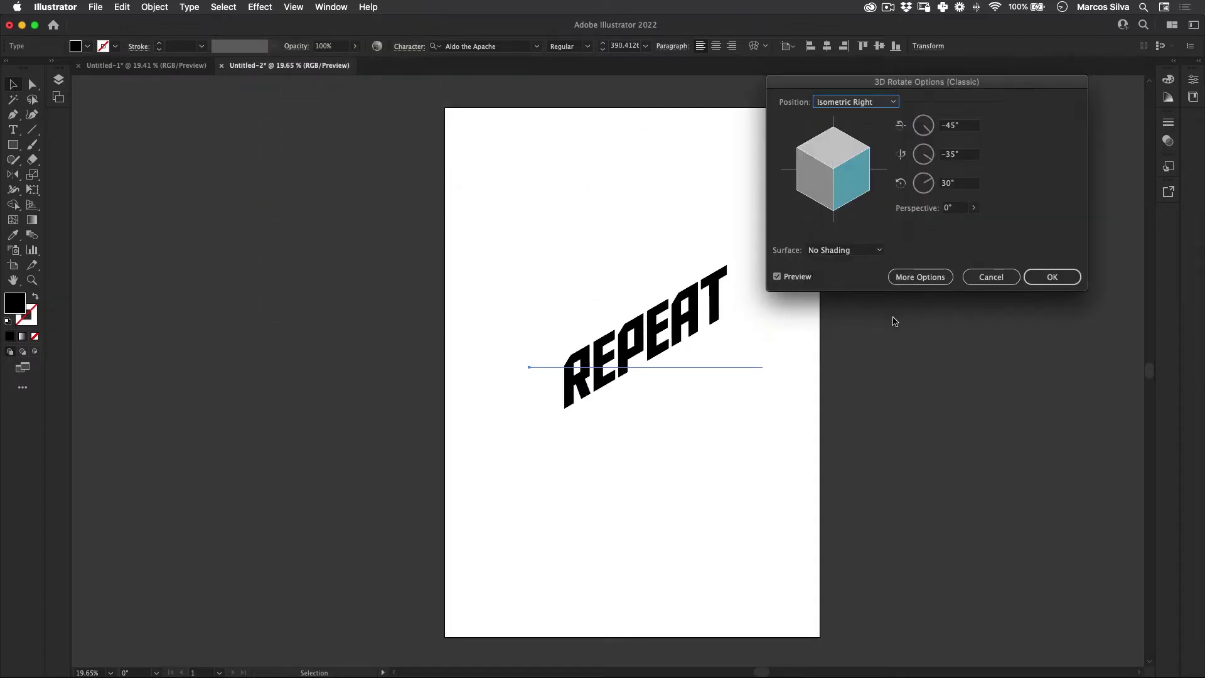
click(1043, 281)
Step: Duplicate the slanted REPEAT text straight above the original and show the copy's properties
click(702, 339)
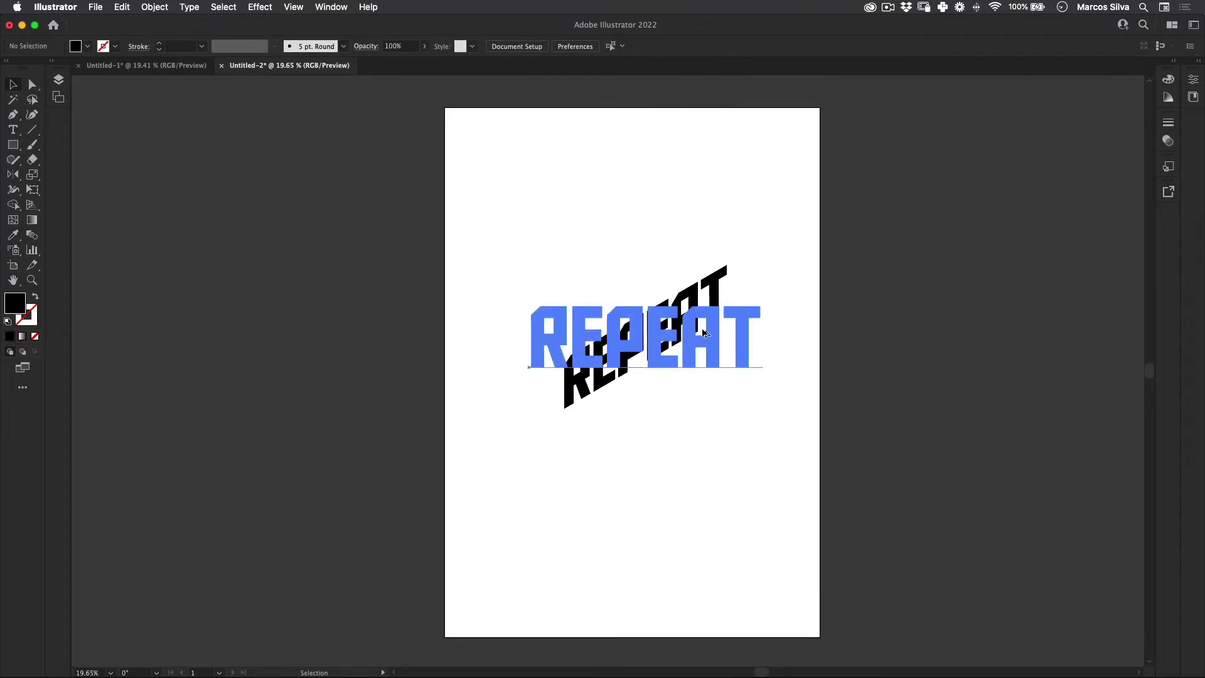
drag(701, 339, 704, 280)
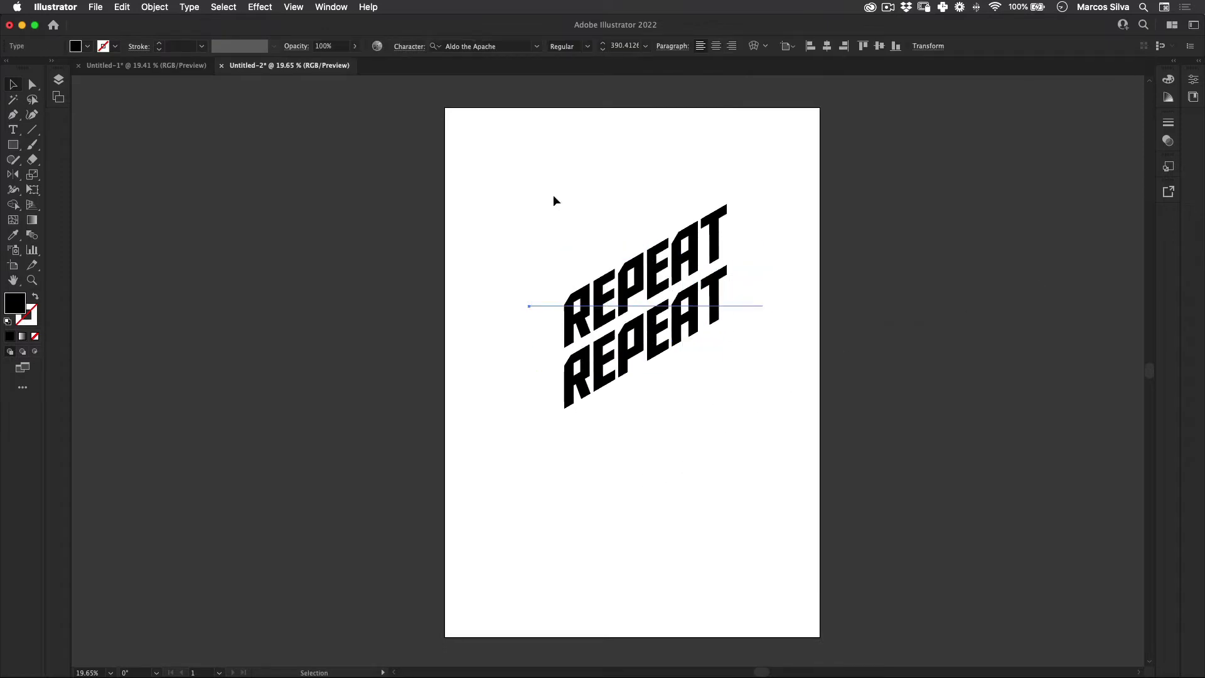
click(1195, 82)
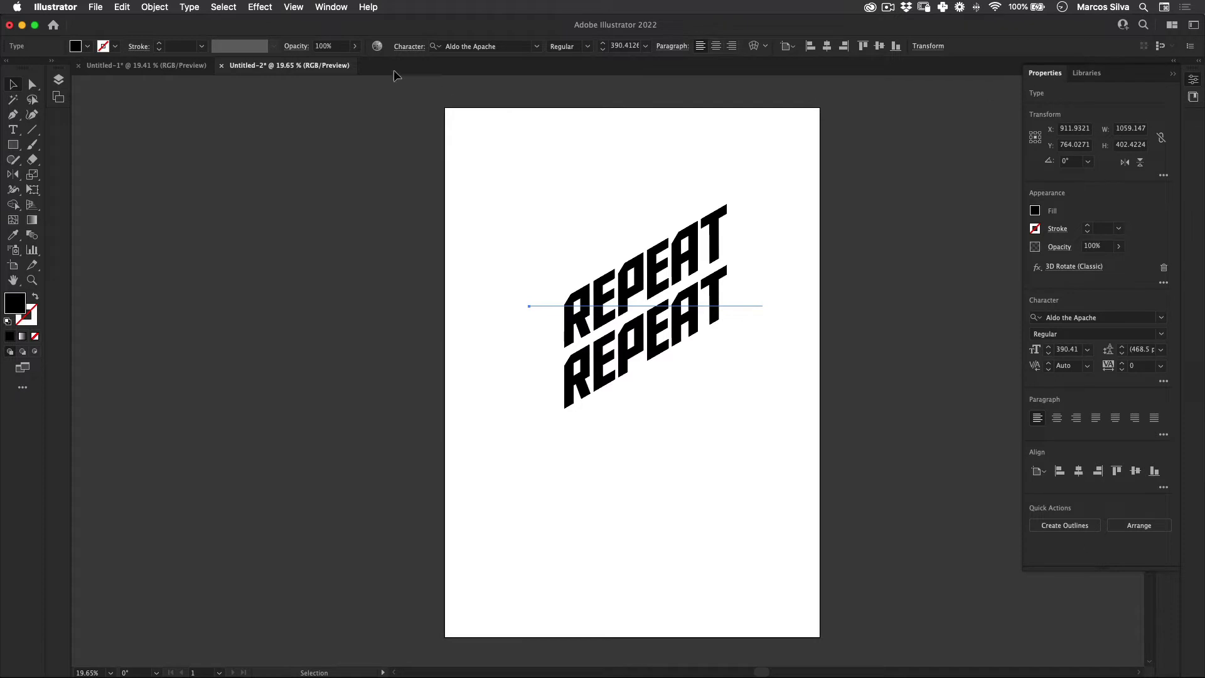
click(343, 5)
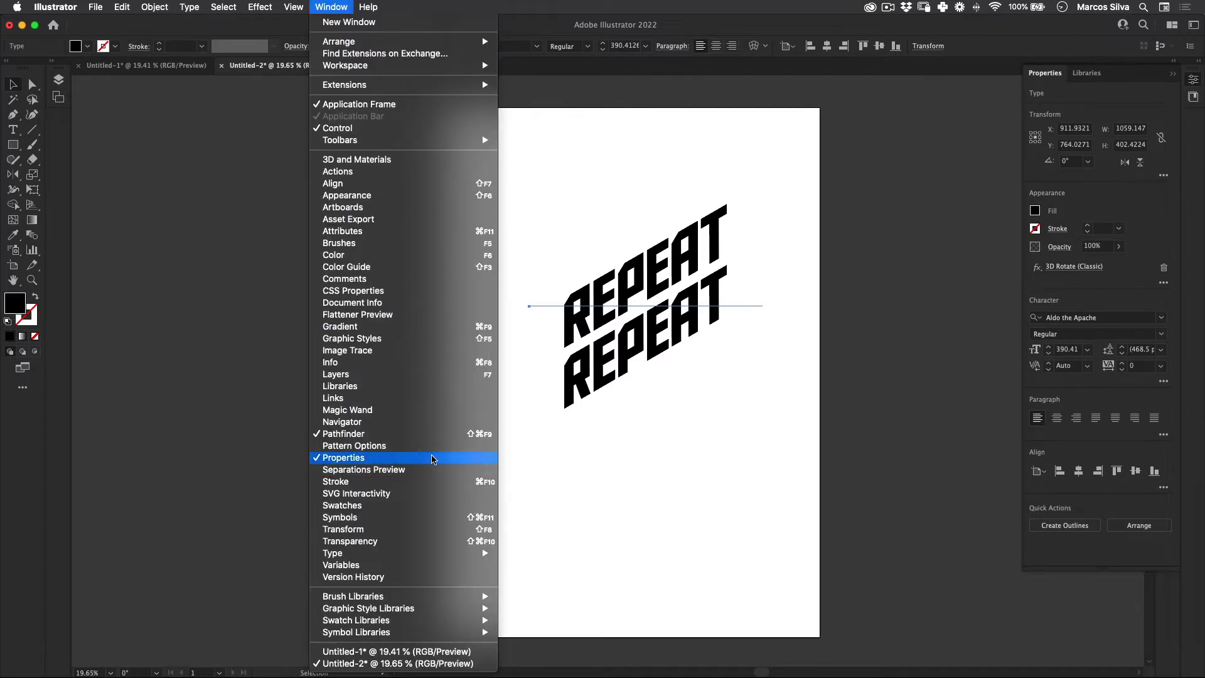
click(1090, 295)
Step: Edit the upper copy's 3D Rotate effect from Isometric Top into a custom rotation of 44°, -35° and 30°
click(1069, 266)
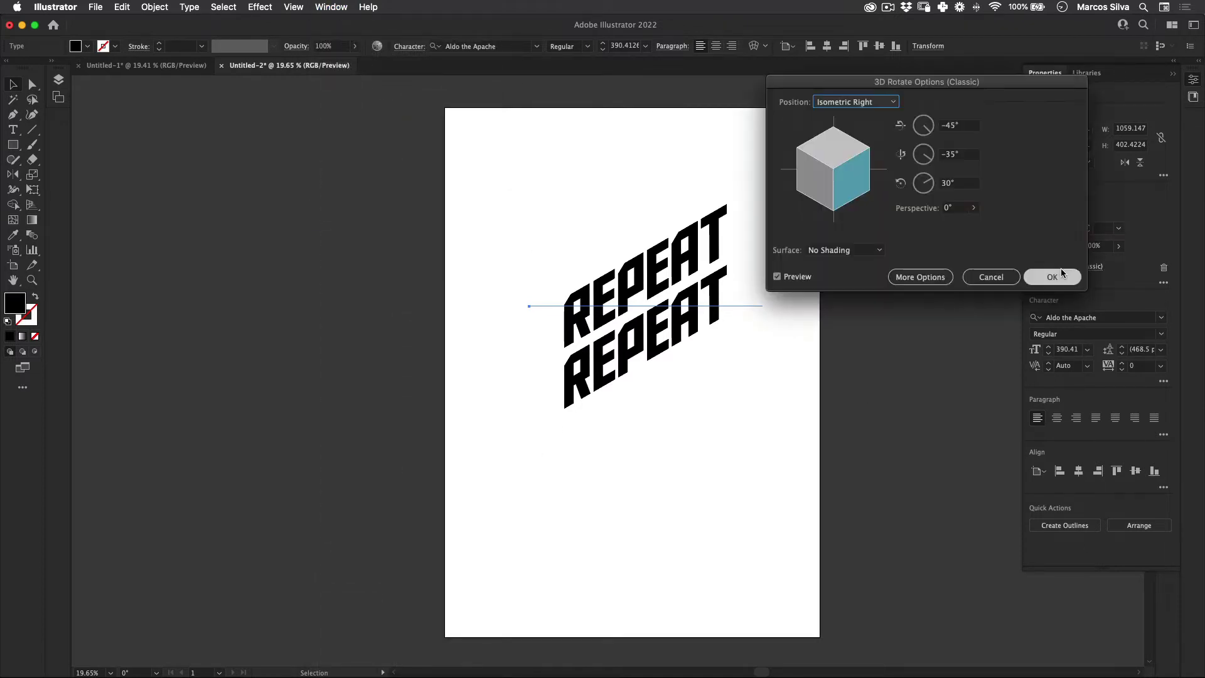
click(872, 103)
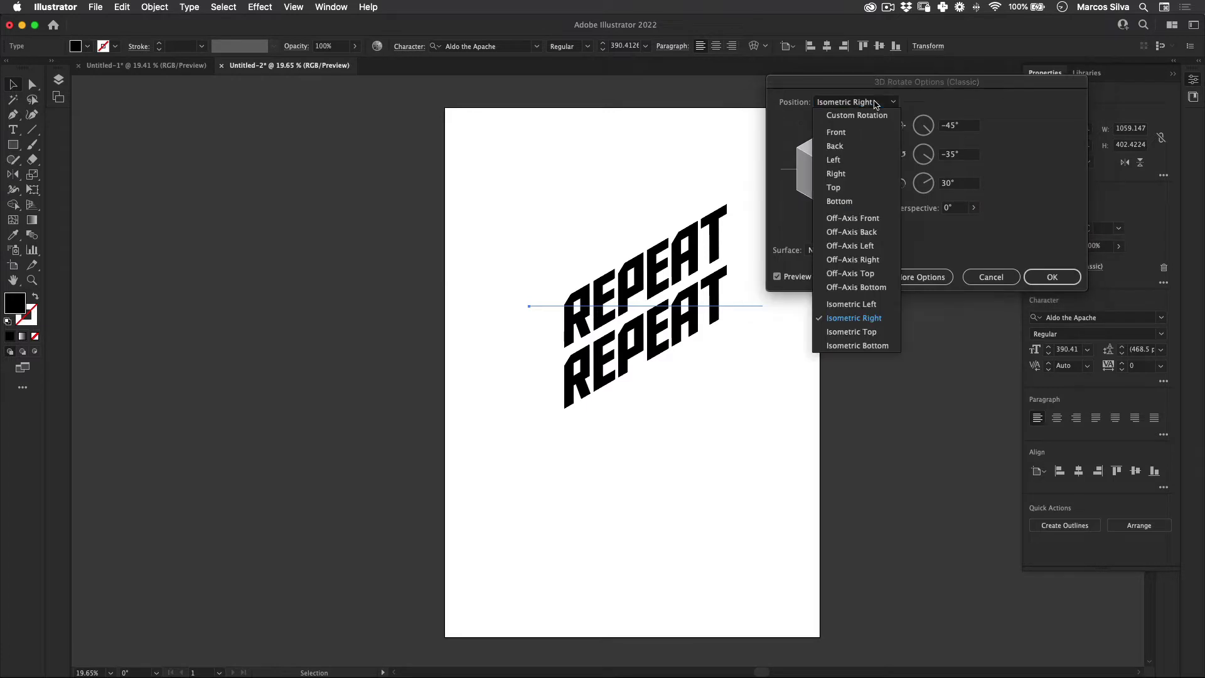
click(873, 333)
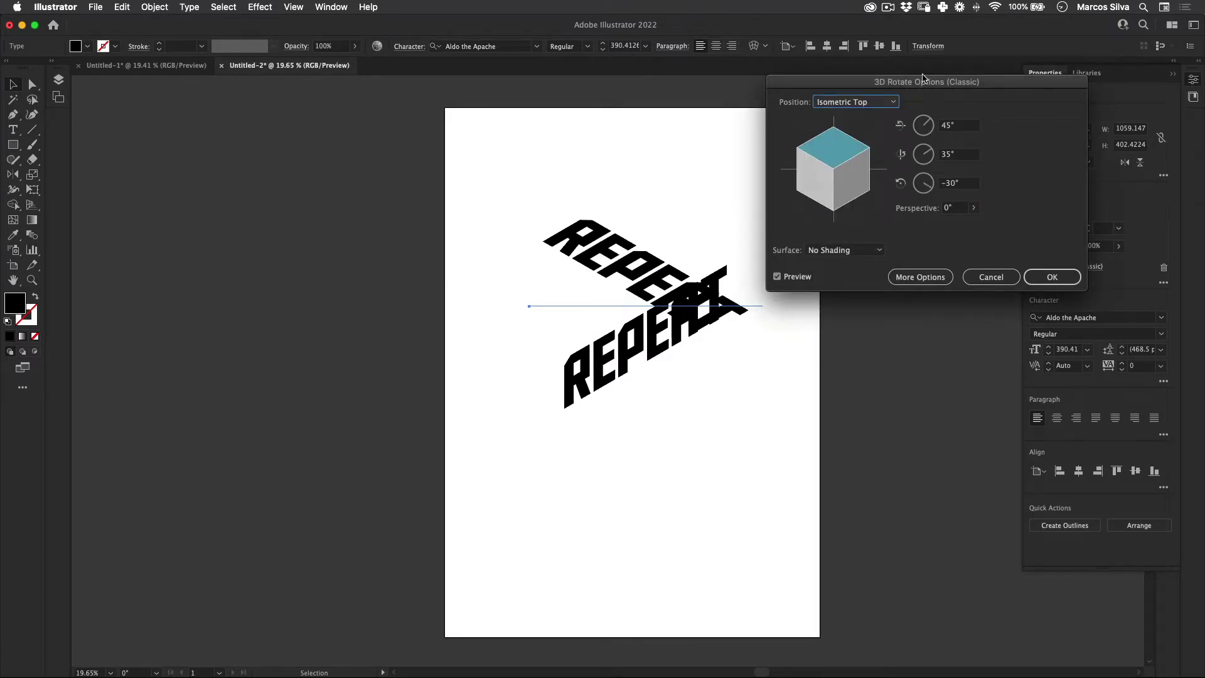
drag(921, 80, 760, 366)
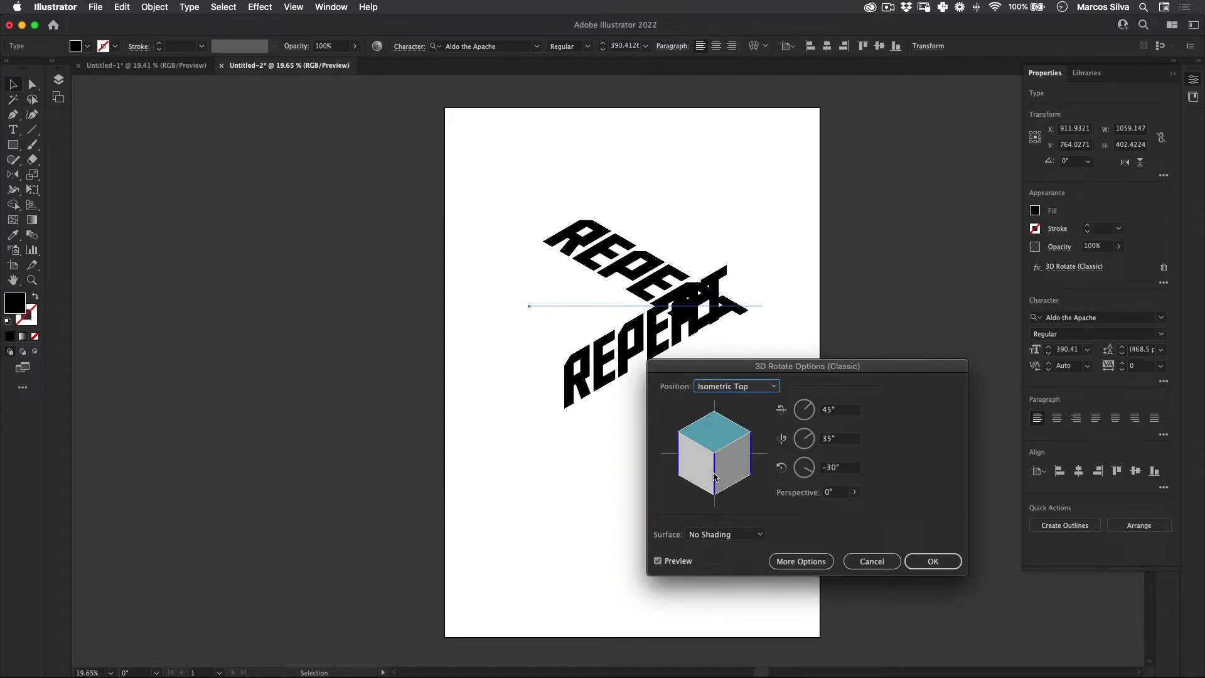
drag(714, 473, 776, 463)
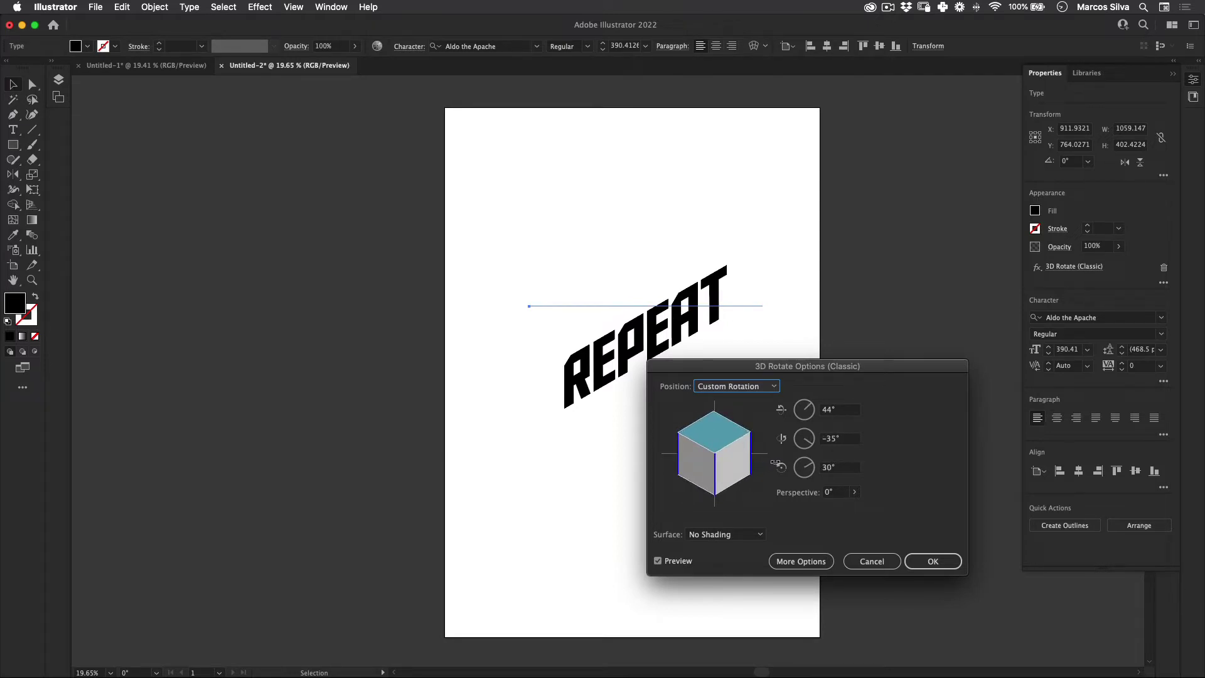
click(939, 560)
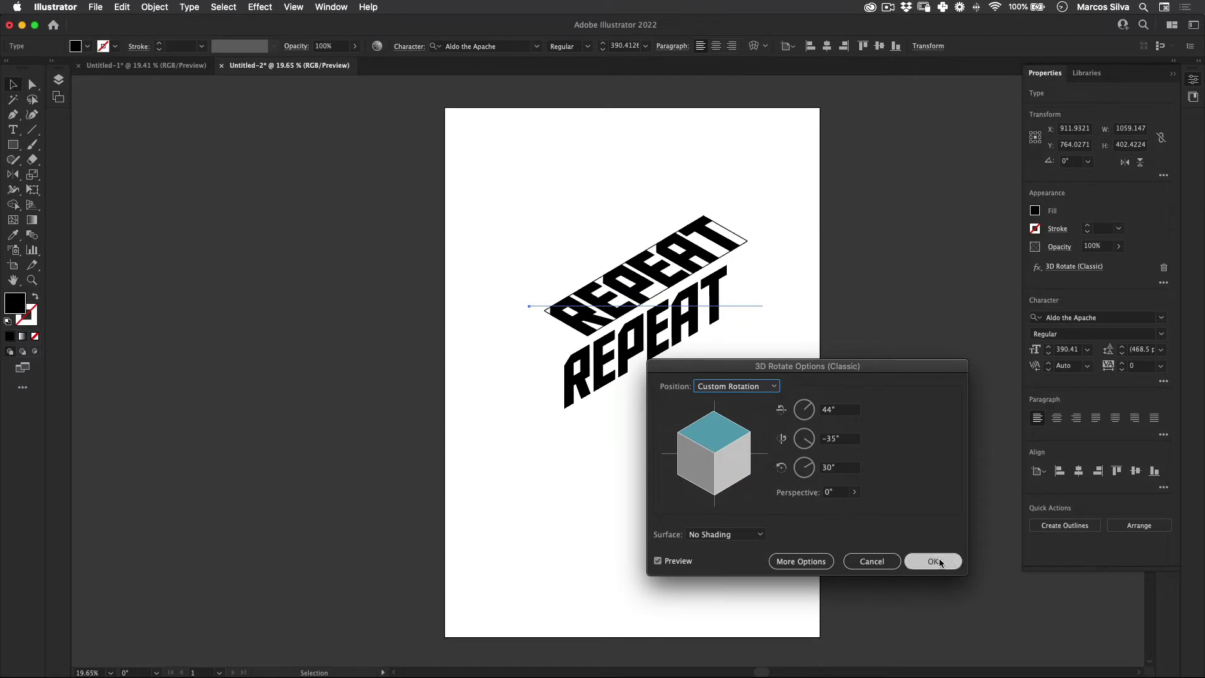
Step: Move the upper REPEAT down and left so its lower edge meets the front word like a folded corner
click(704, 474)
drag(833, 199, 655, 359)
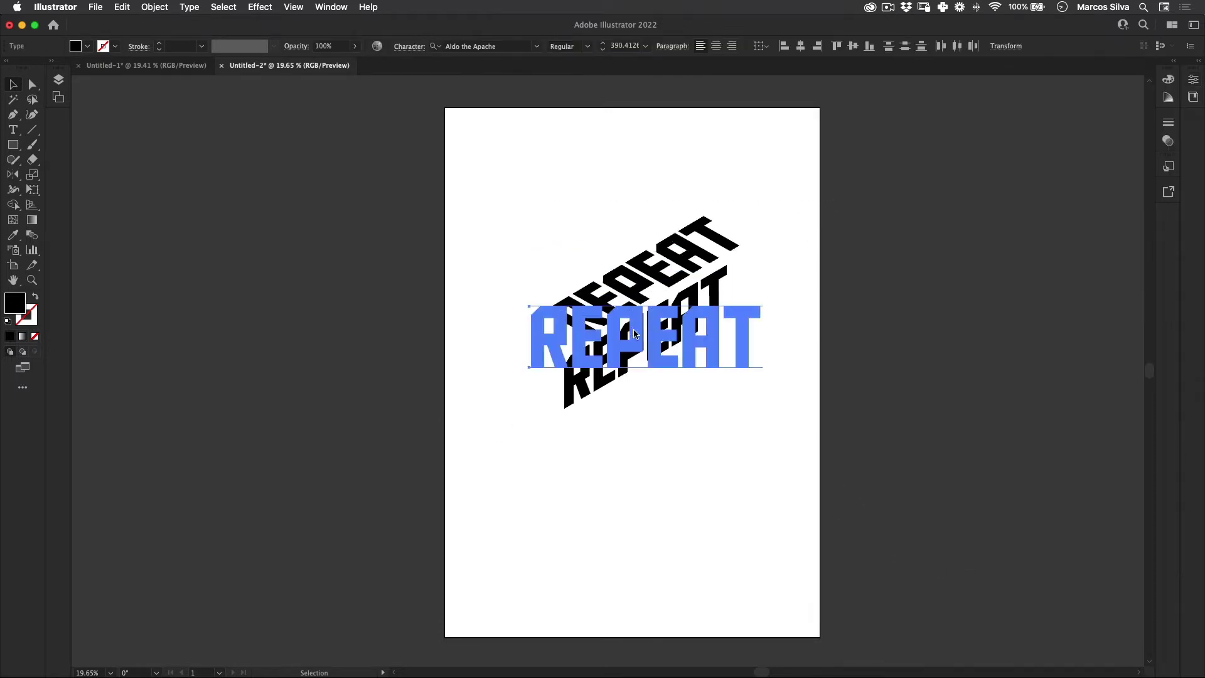
drag(692, 265, 670, 284)
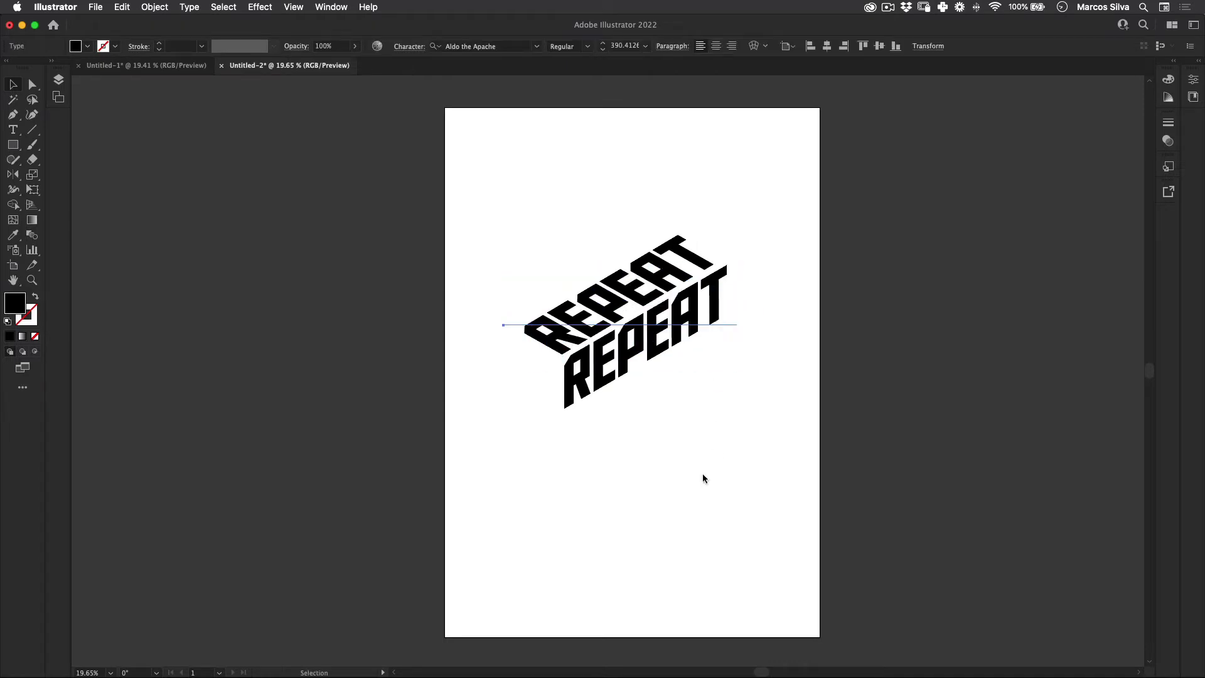
Step: Expand the appearance of both rotated REPEAT texts into editable shapes
drag(768, 198, 344, 477)
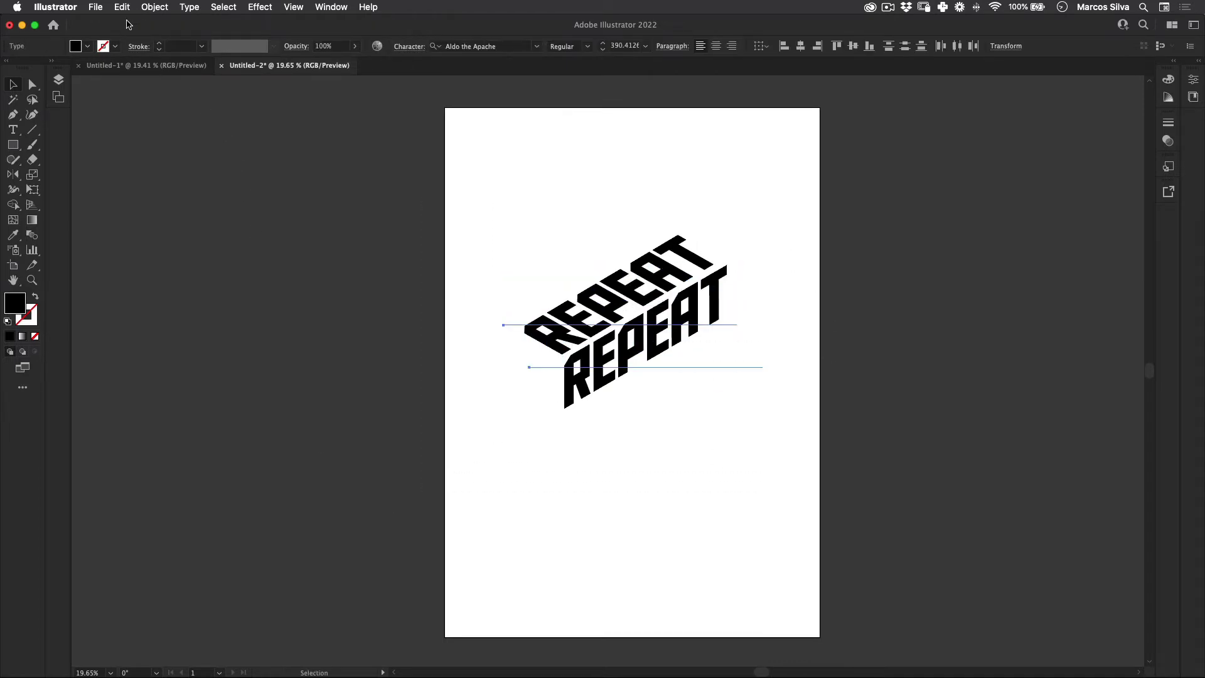
click(156, 7)
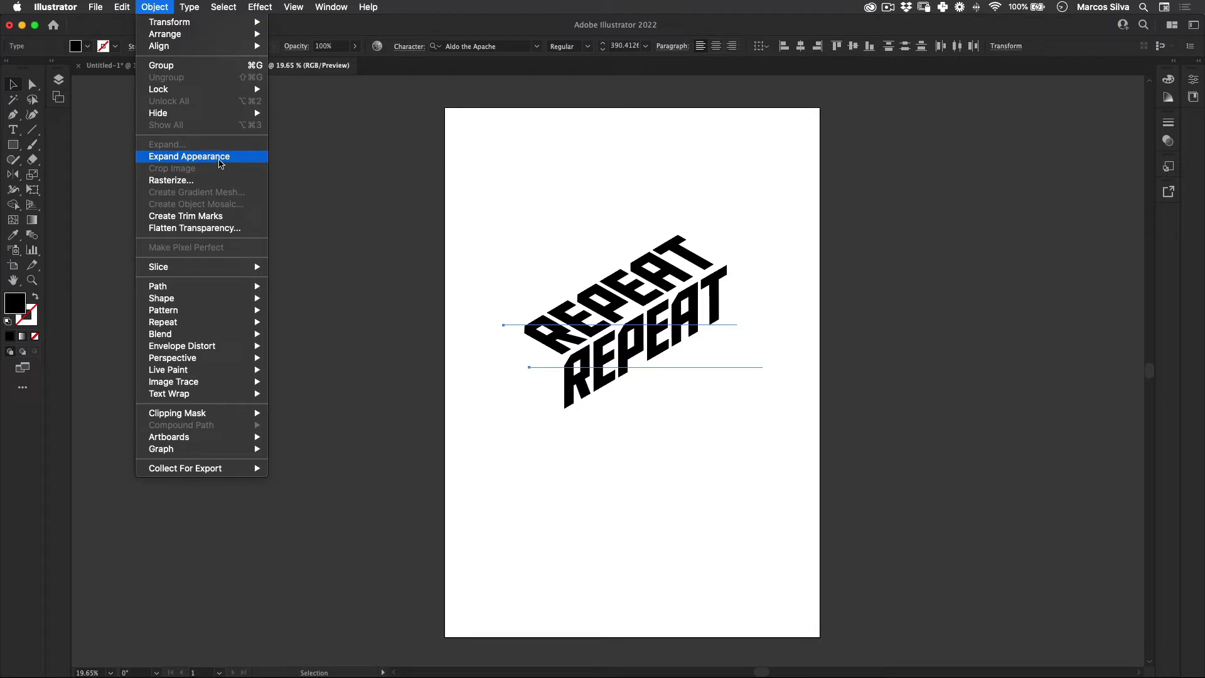
click(220, 163)
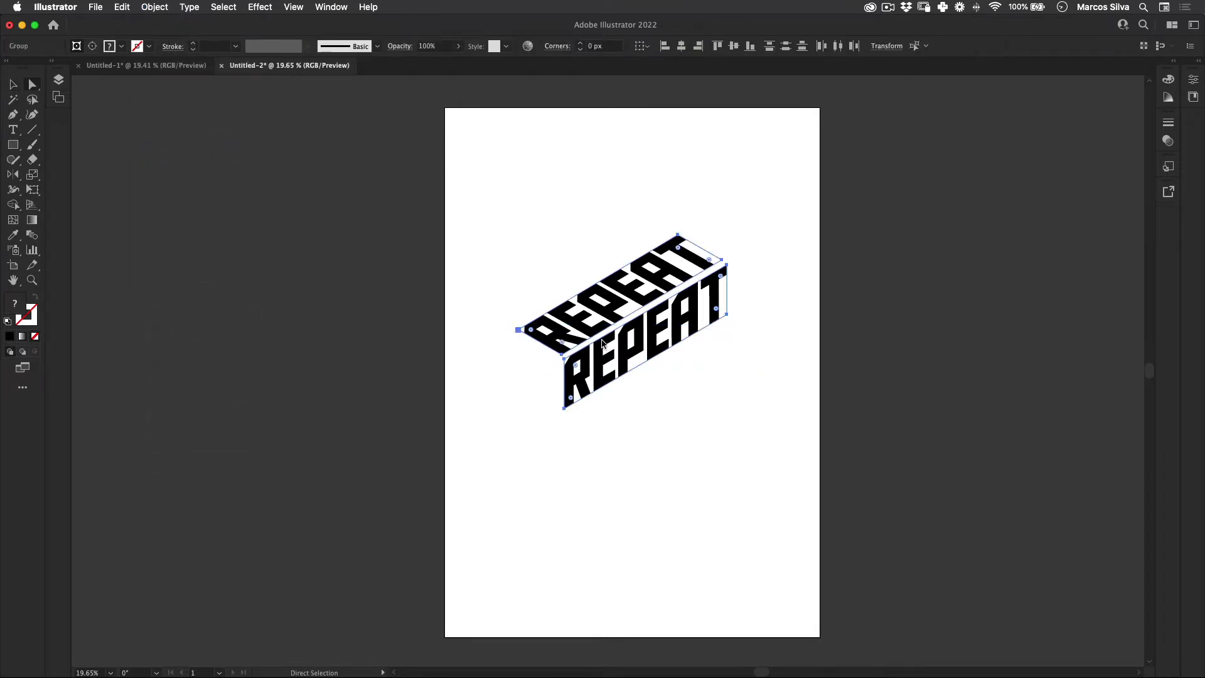
Step: Delete the empty bounding frames left around the two expanded REPEAT words
key(z)
drag(559, 351, 649, 352)
key(a)
drag(479, 326, 479, 325)
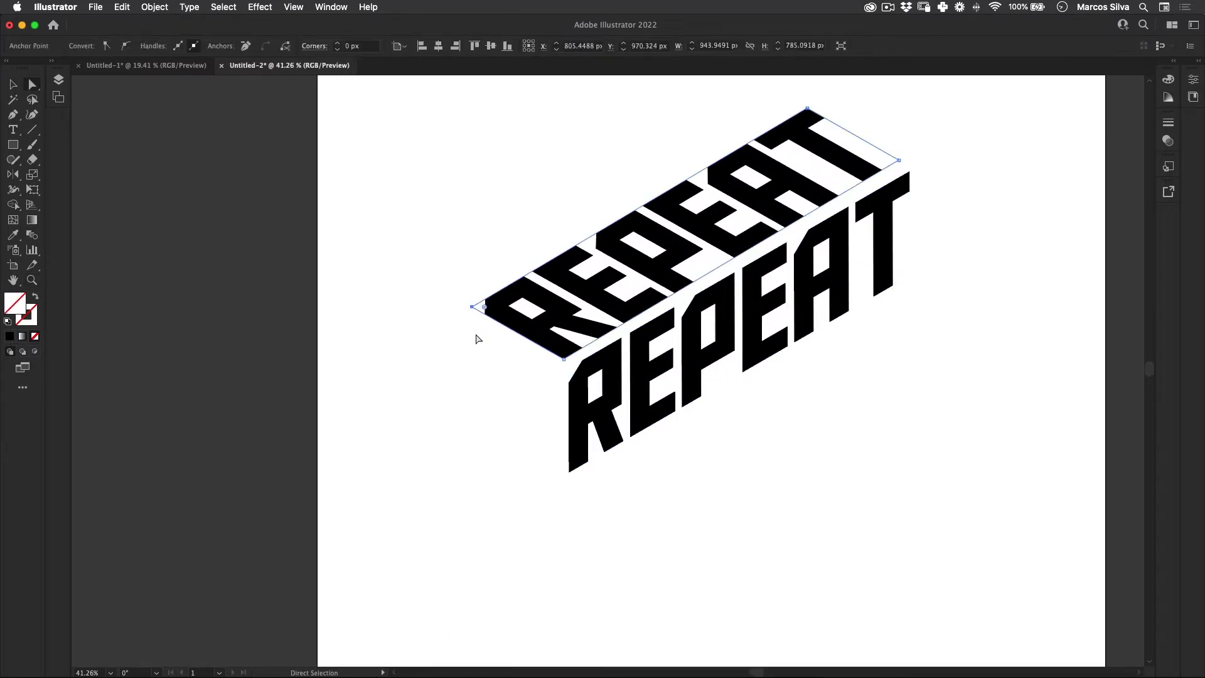
click(417, 312)
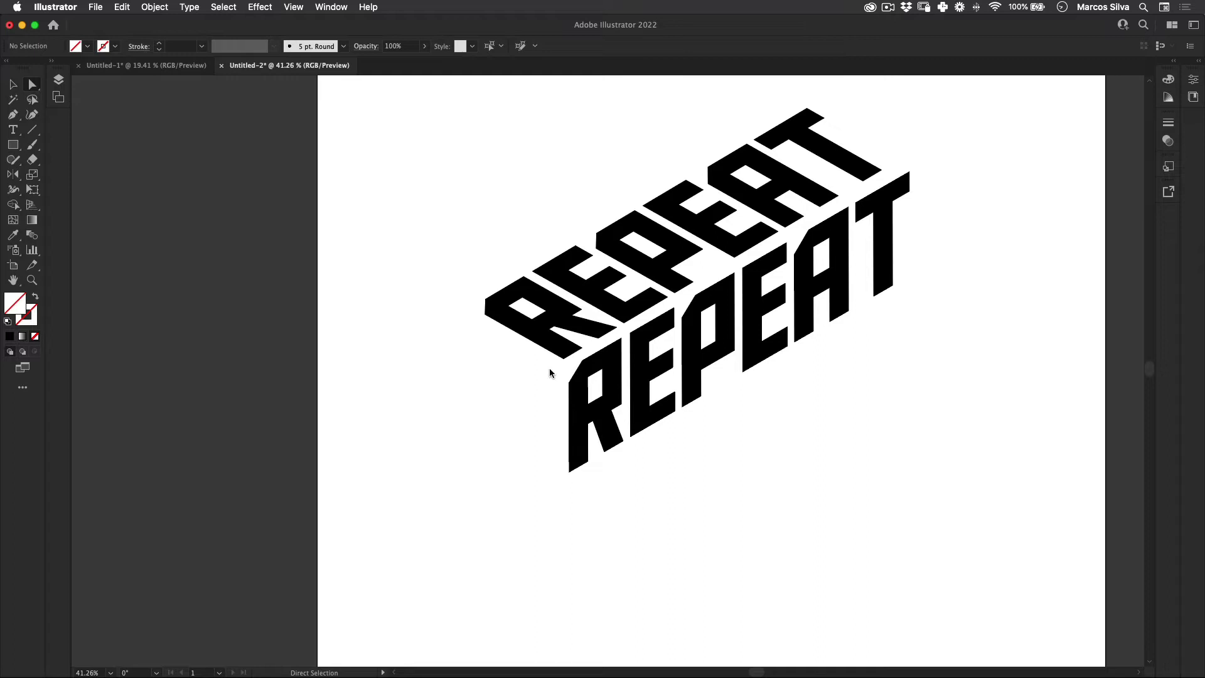
click(568, 372)
click(506, 385)
Step: Move both REPEAT words together down towards the centre of the artboard
key(z)
drag(704, 279, 568, 318)
key(space)
drag(663, 296, 583, 333)
key(v)
drag(755, 209, 487, 411)
drag(649, 308, 652, 348)
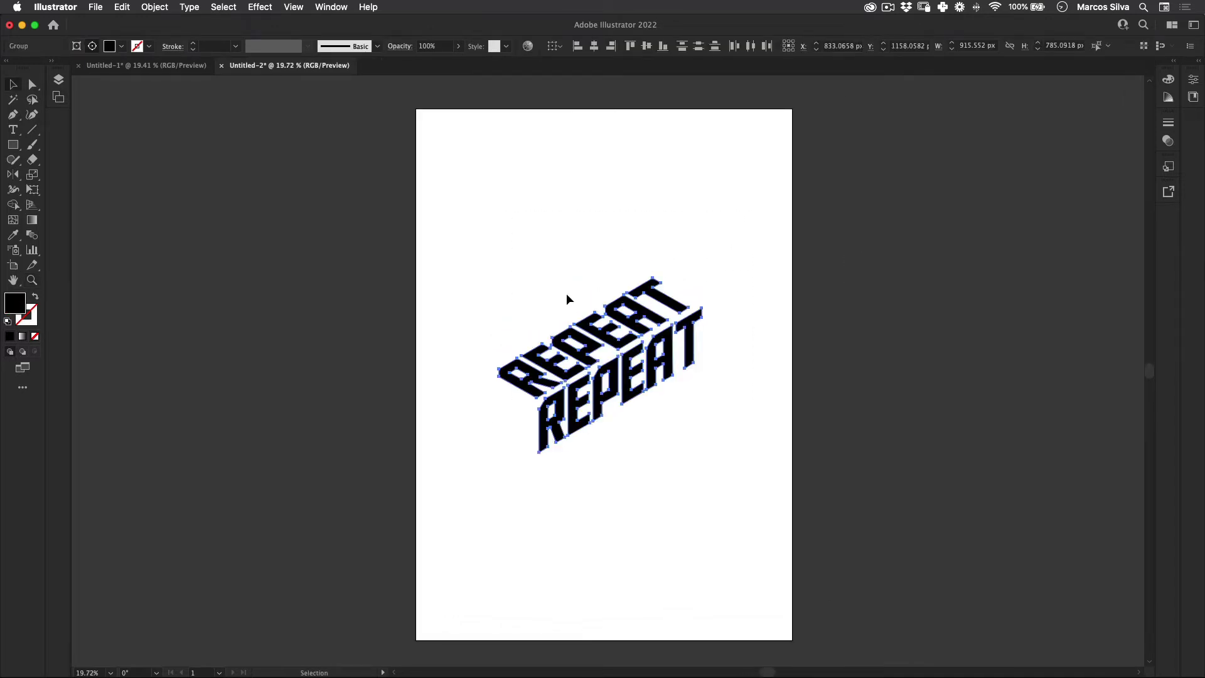
click(266, 284)
Step: Fill the lower, front-facing REPEAT with the default white-to-black linear gradient
click(620, 370)
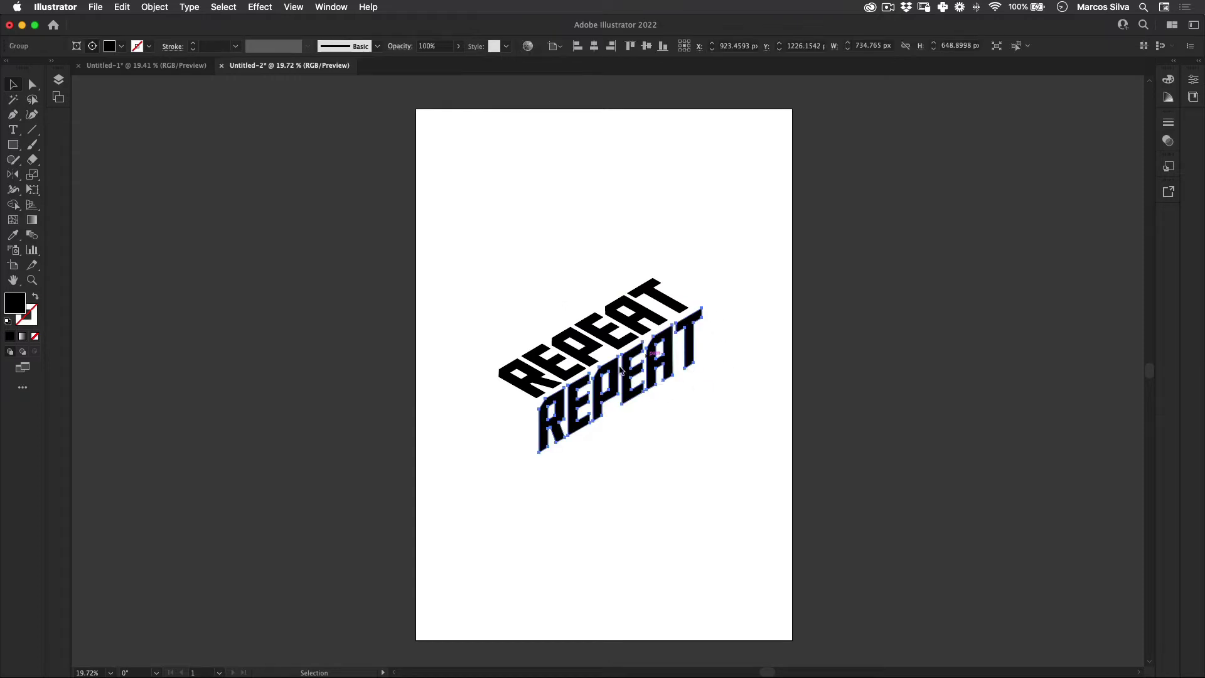
click(33, 220)
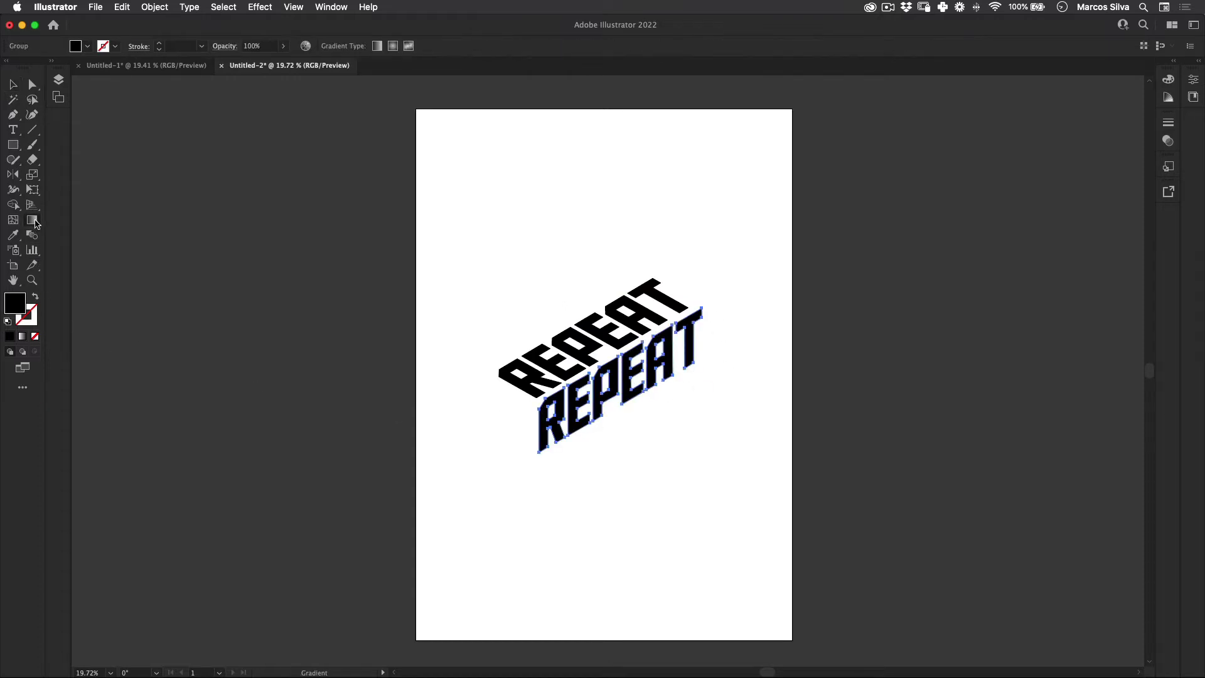
click(23, 337)
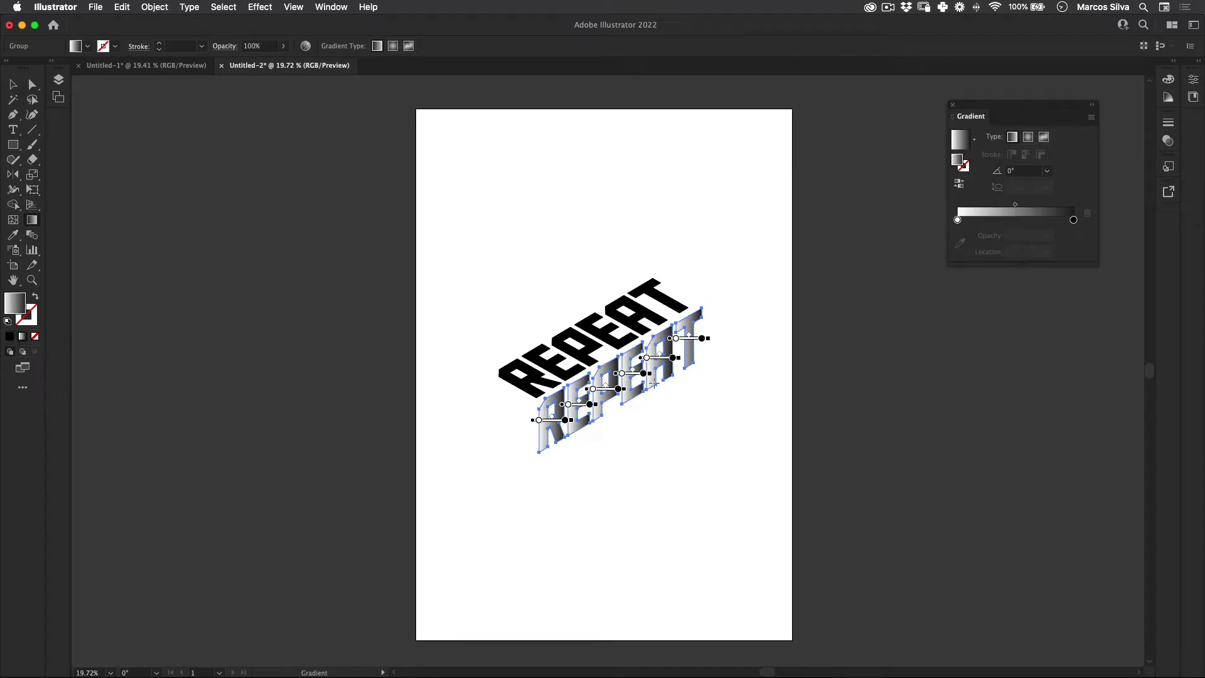
drag(637, 400, 625, 378)
click(22, 335)
double_click(1073, 220)
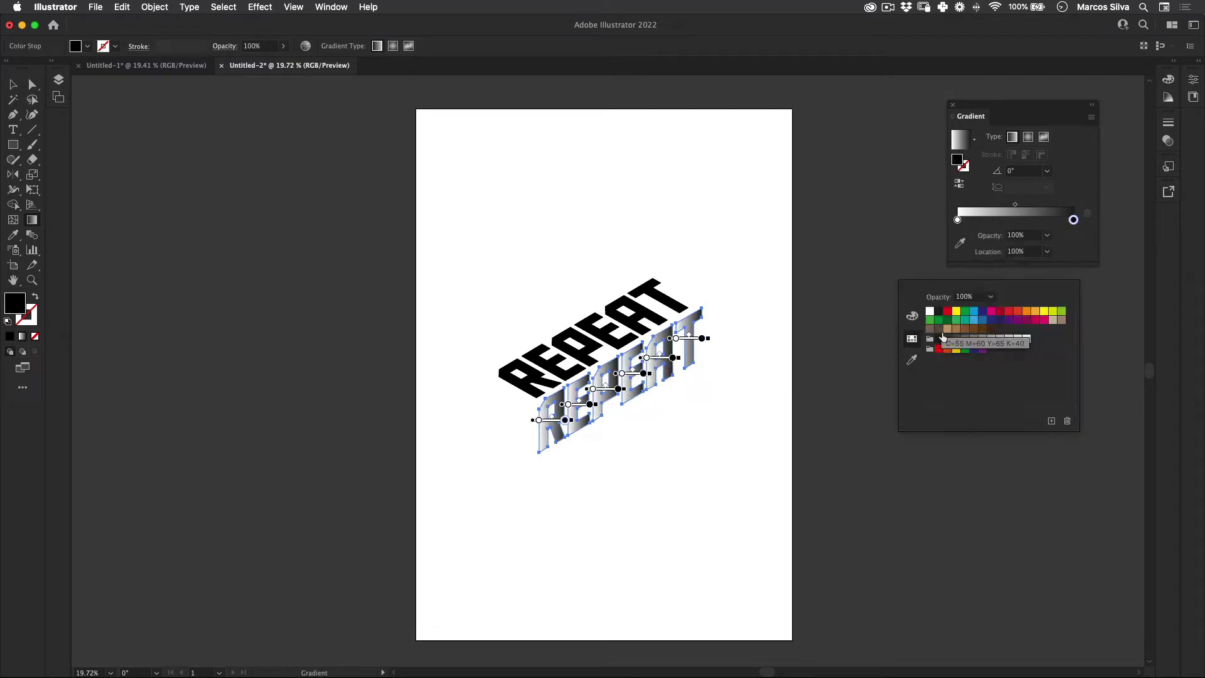
click(911, 317)
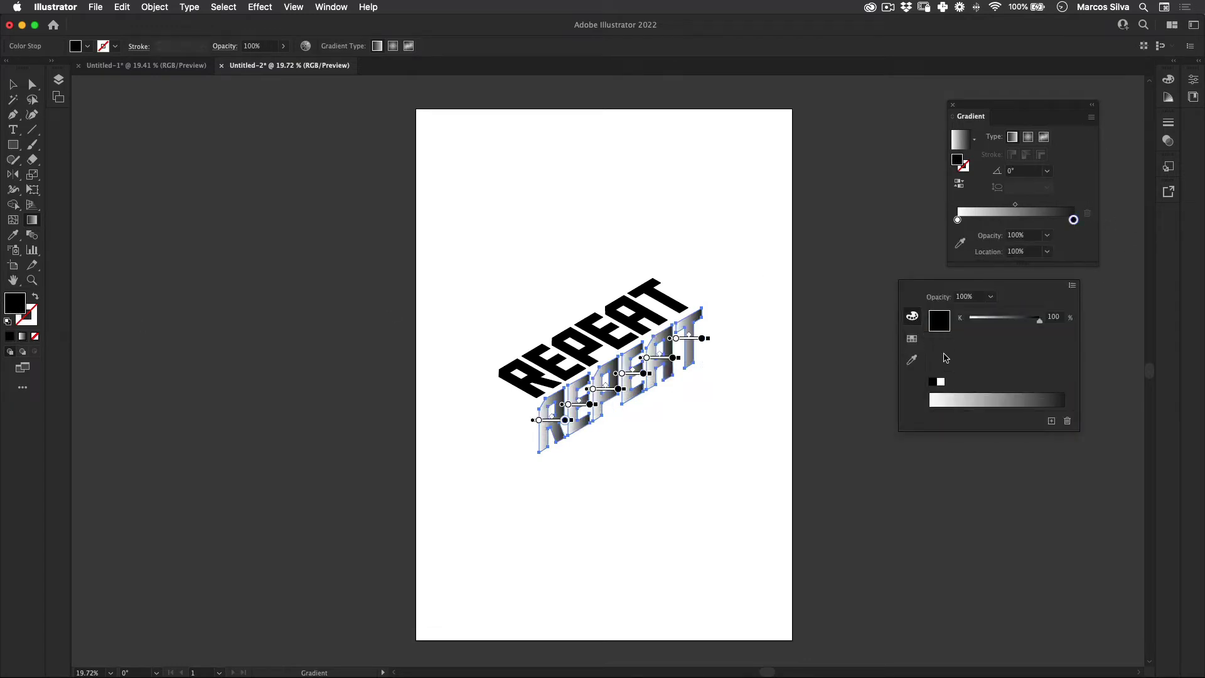
click(911, 360)
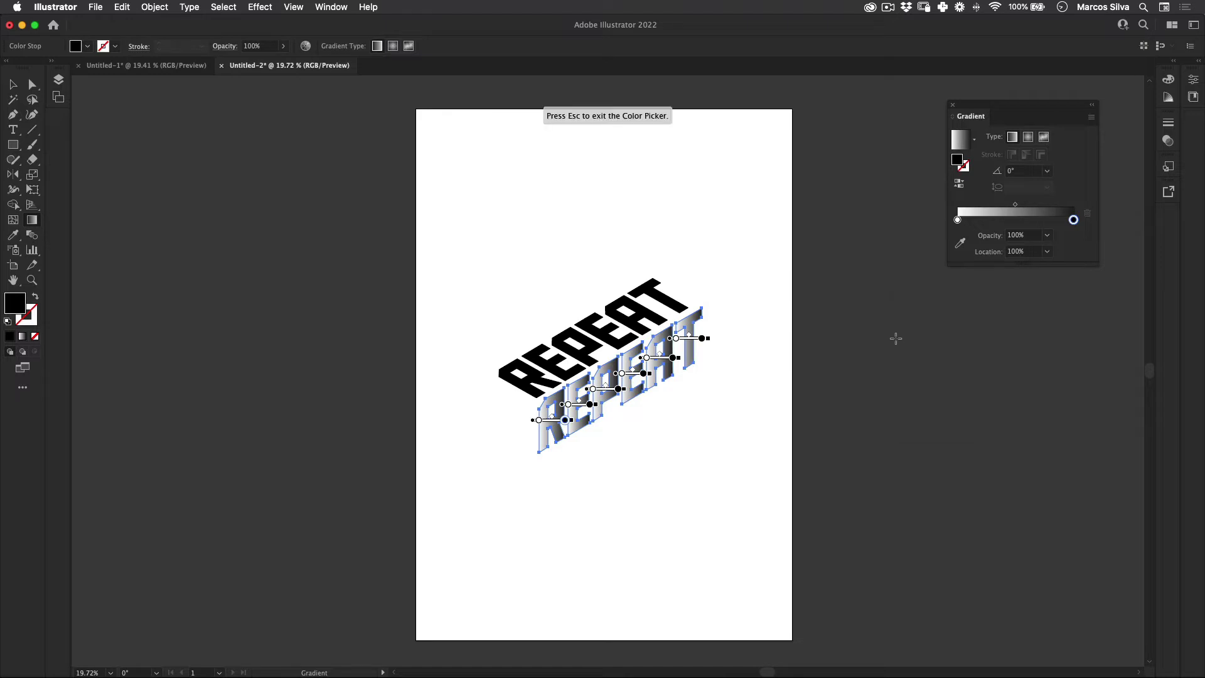
key(Escape)
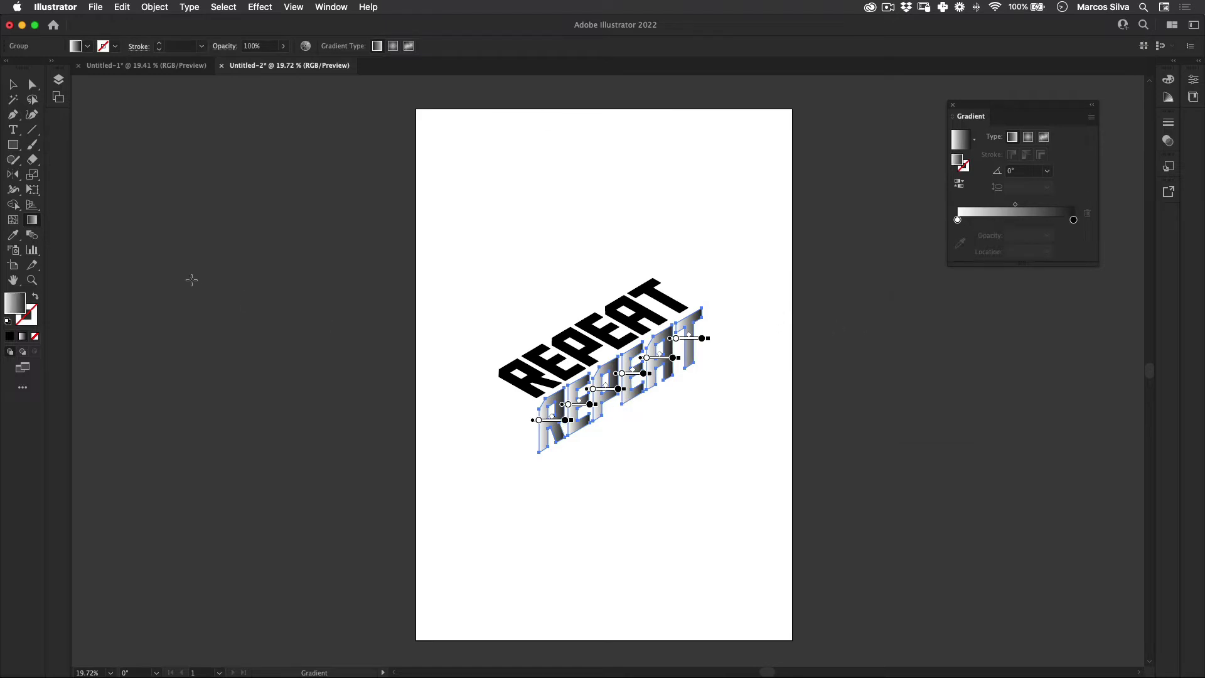
Step: Angle the lower REPEAT's gradient to about 108° and change its white stop to a light grey swatch
drag(626, 414, 611, 382)
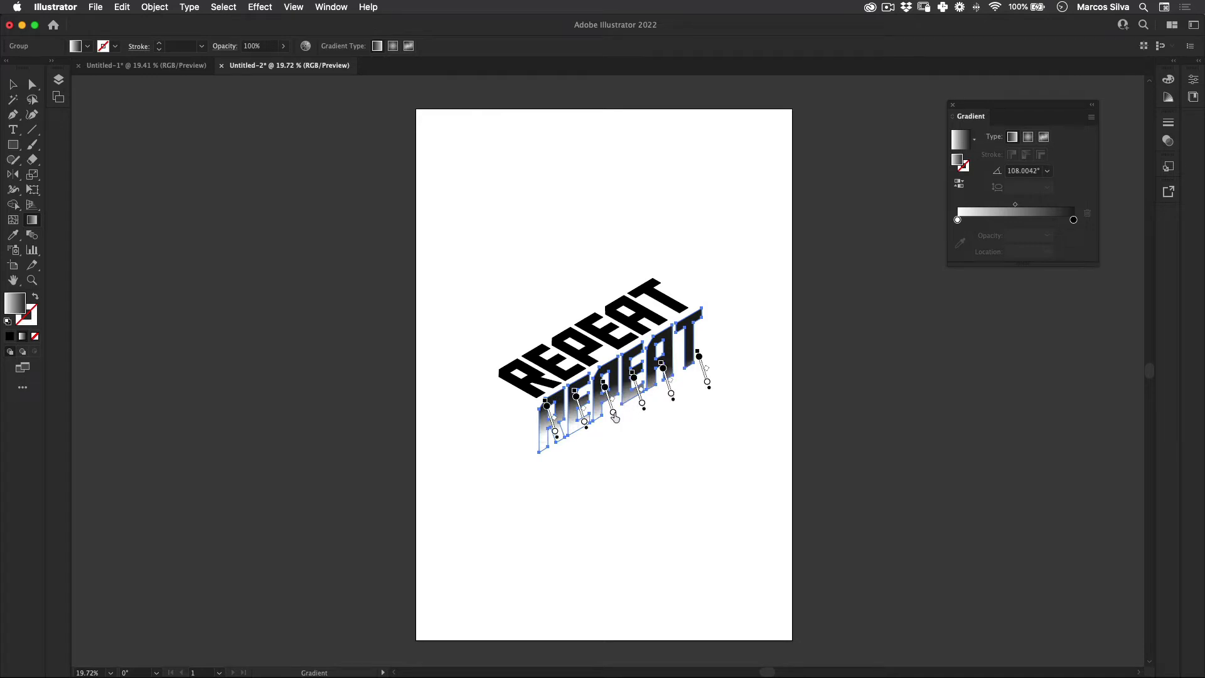
double_click(614, 414)
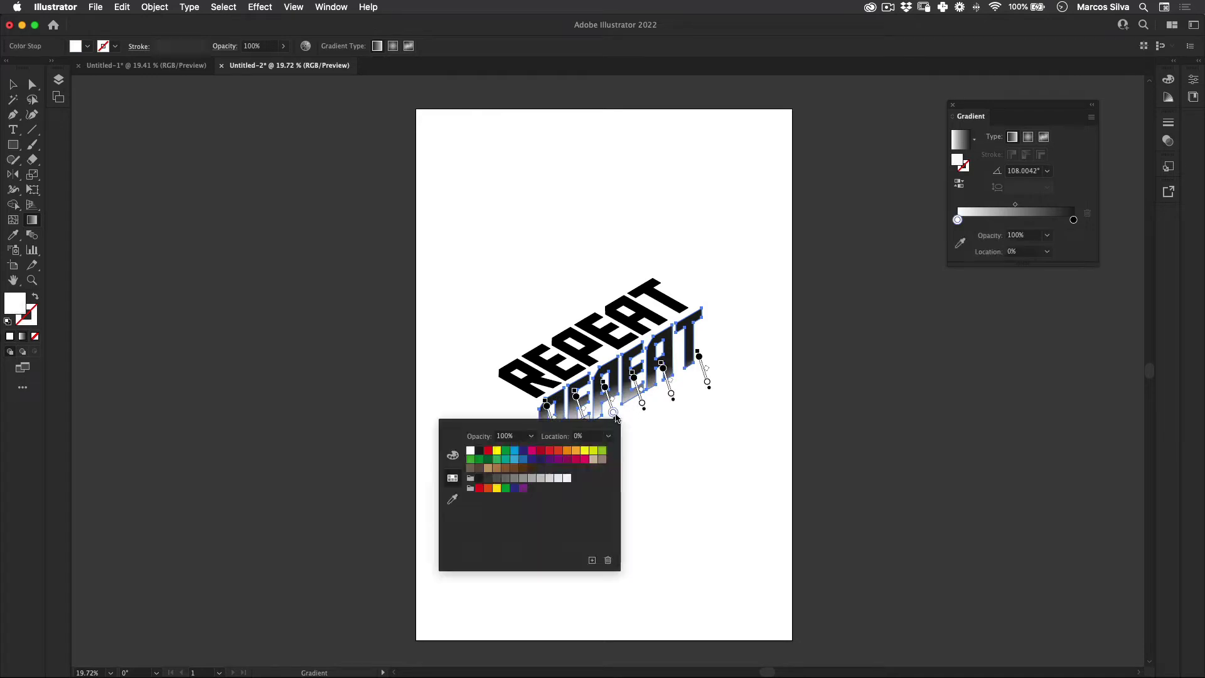
click(550, 478)
click(539, 478)
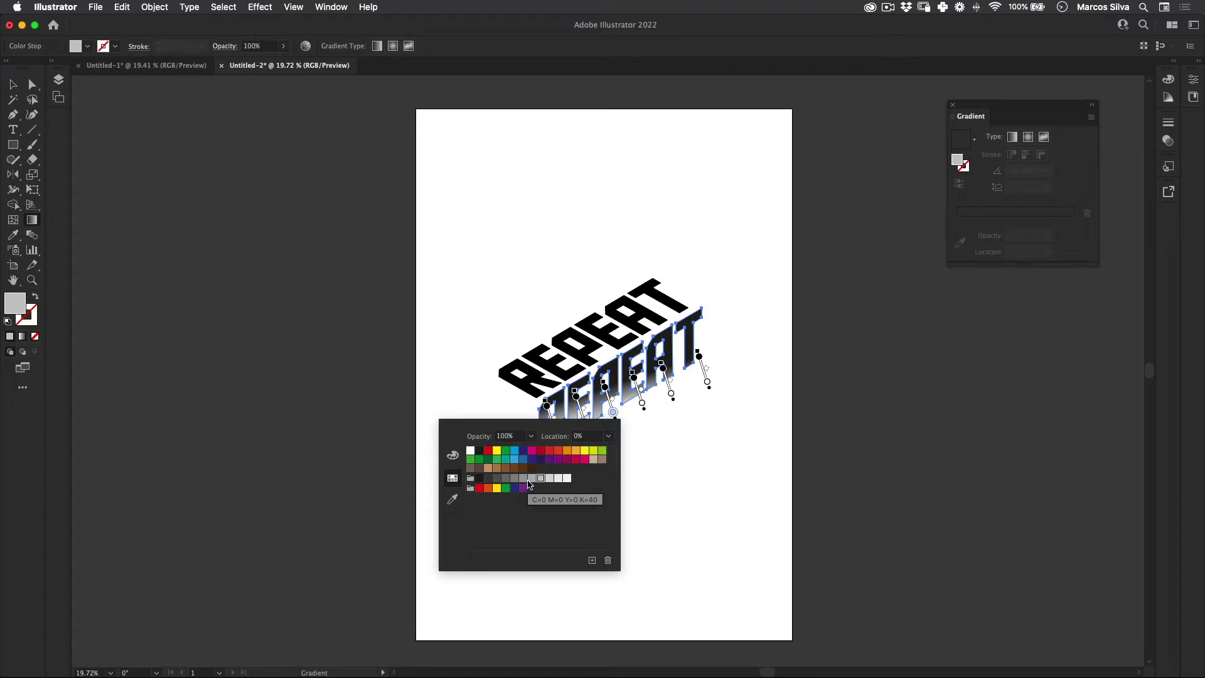
click(523, 478)
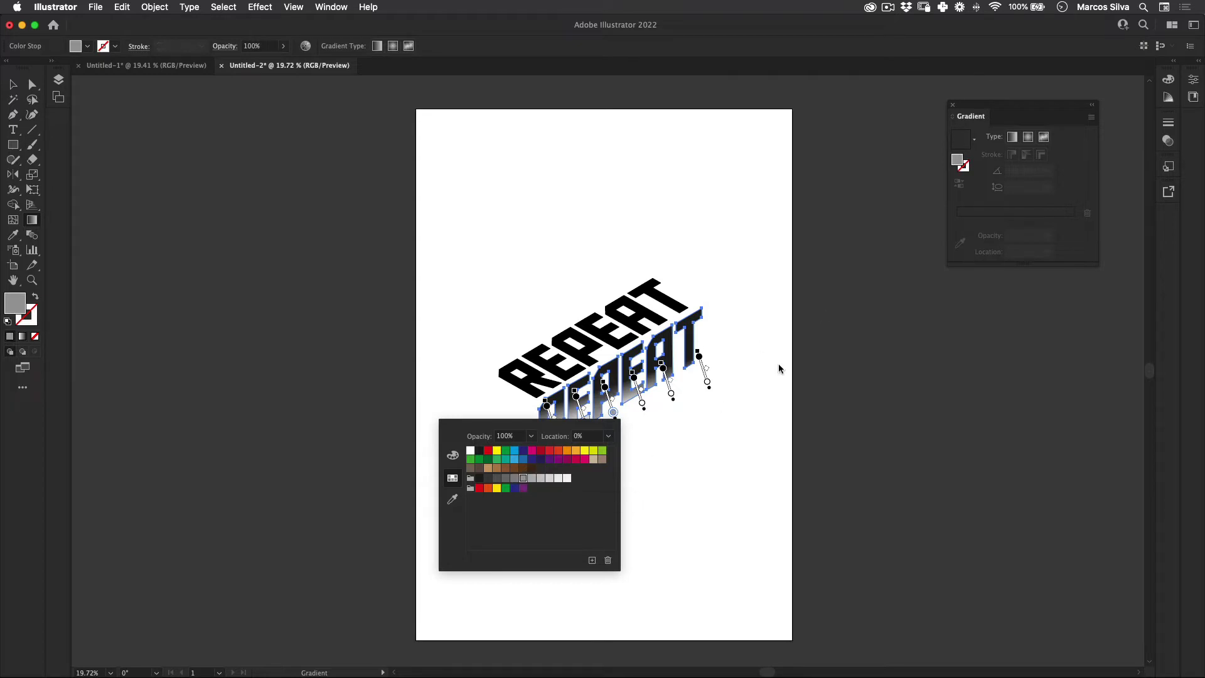
click(550, 479)
click(681, 427)
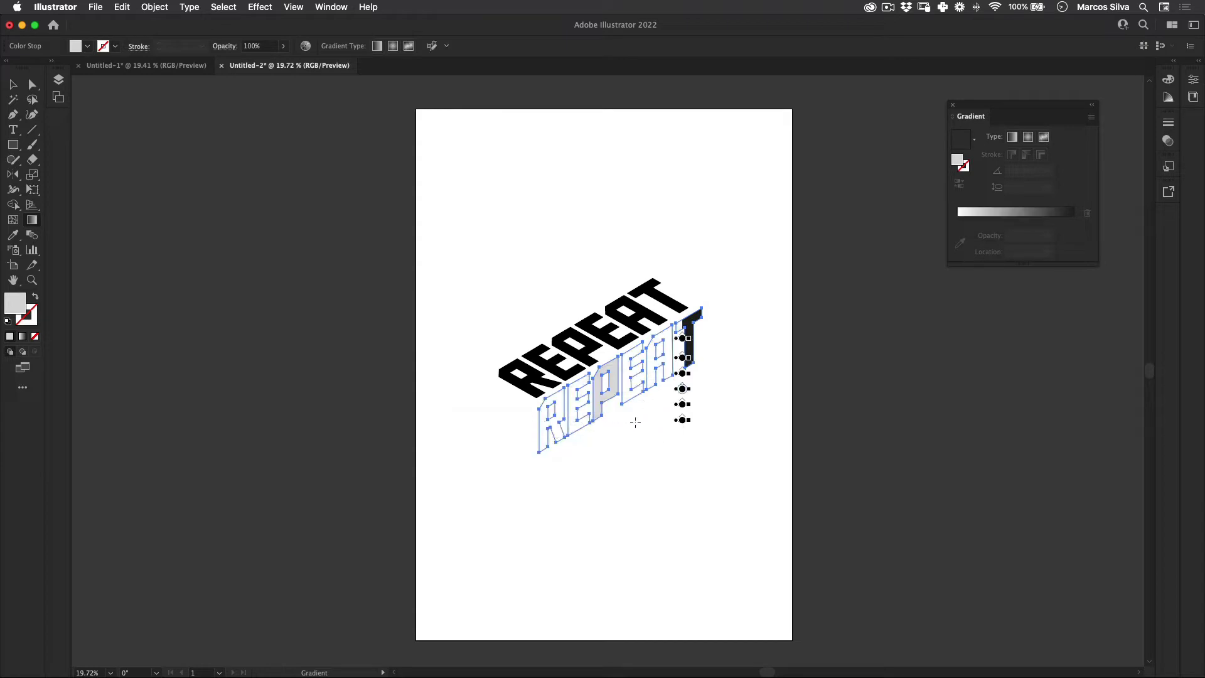
Step: Sample the grey-to-black gradient with the Eyedropper so all letters of the lower REPEAT share it
key(v)
click(628, 454)
key(super+space)
click(576, 409)
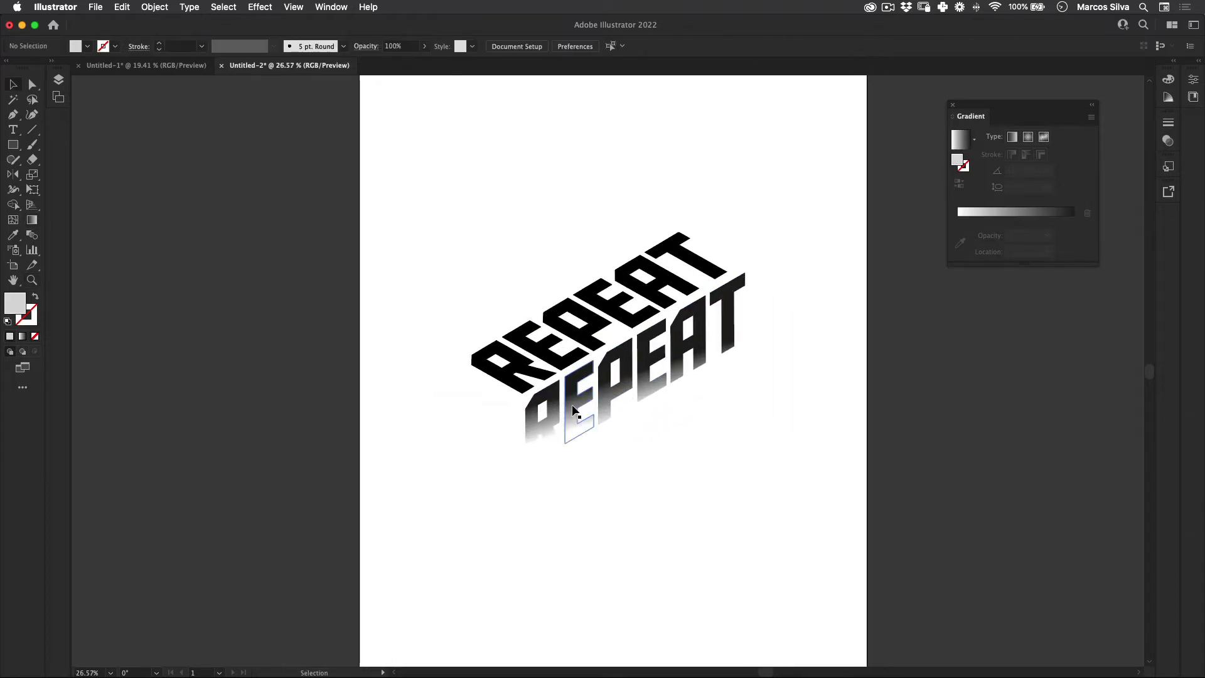
click(569, 420)
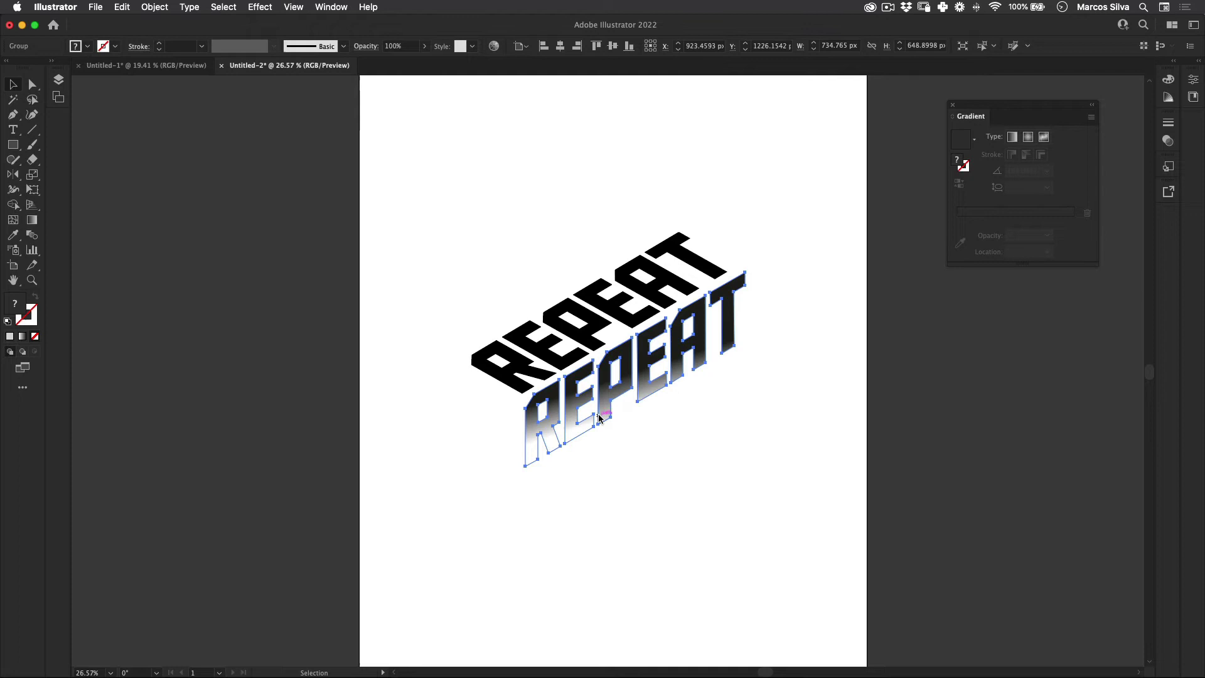
key(i)
click(617, 350)
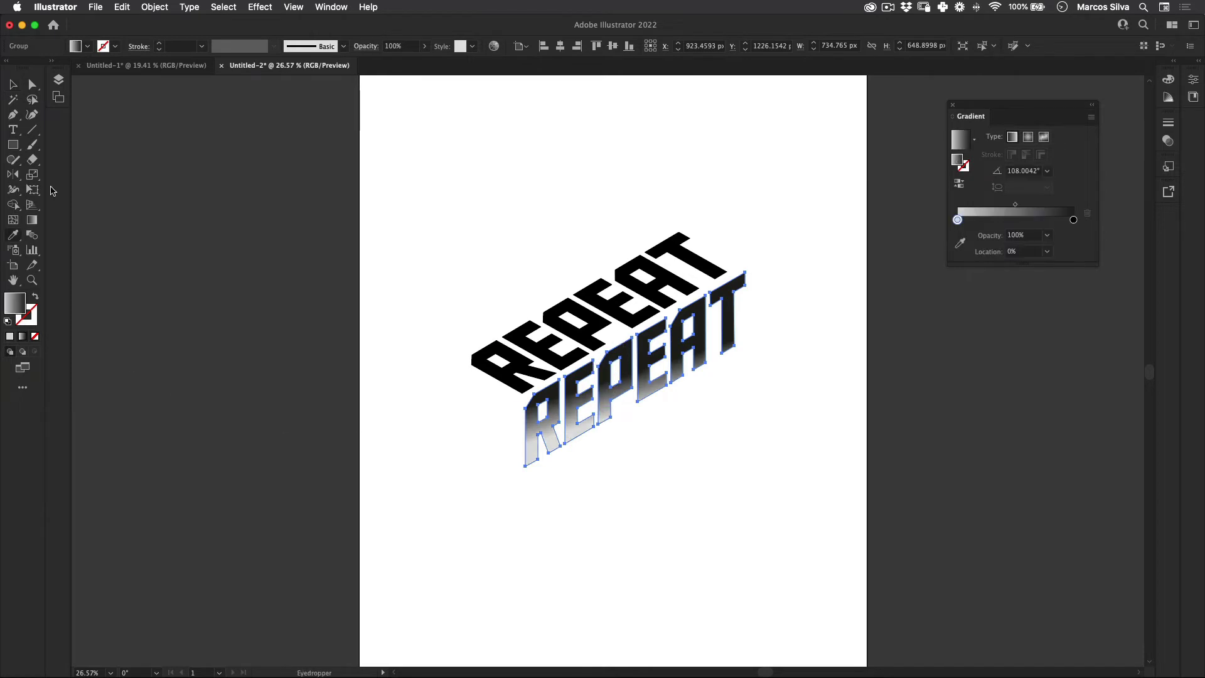
click(13, 84)
click(393, 518)
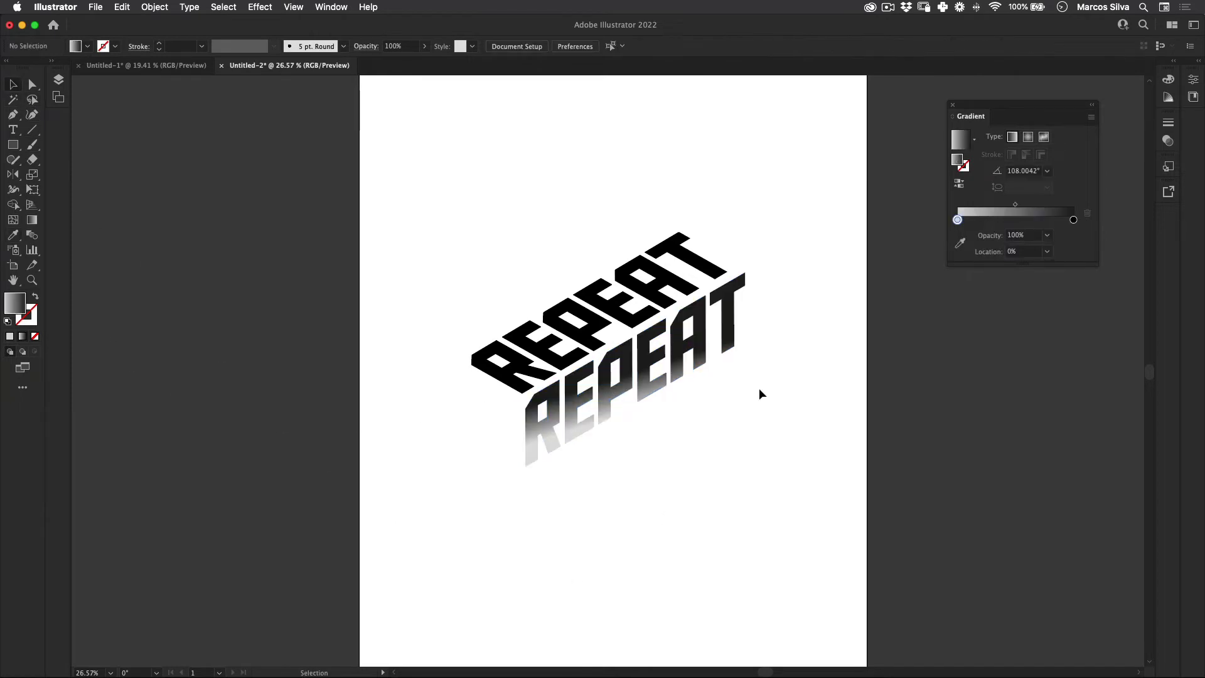
Step: Redraw the lower REPEAT's gradient at about 116°, dark near the fold and fading towards the lower edge
click(643, 377)
key(g)
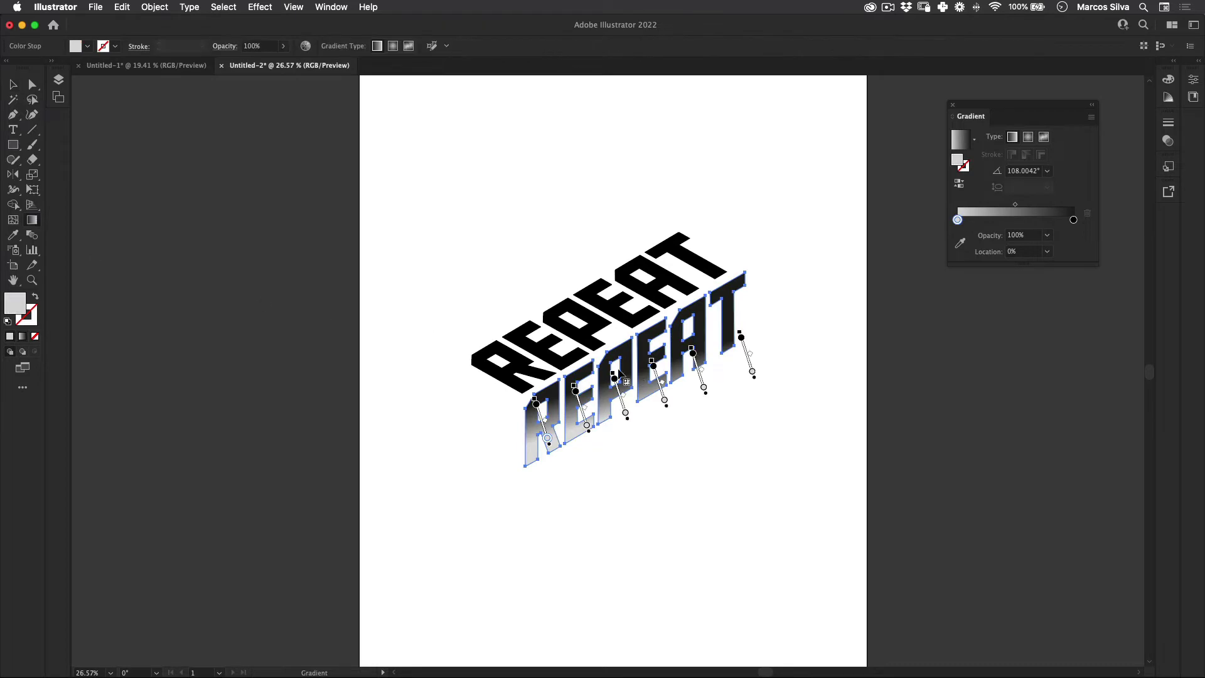
mouse_move(640, 378)
mouse_down()
mouse_move(656, 409)
mouse_move(635, 368)
mouse_up()
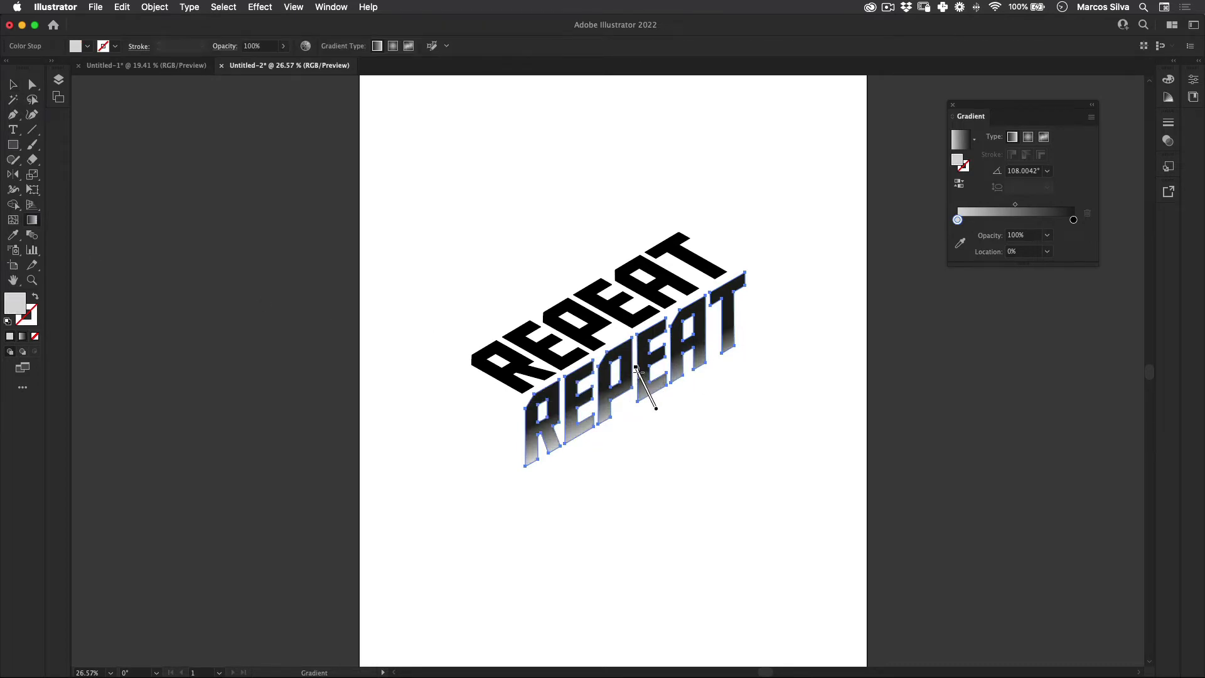
key(v)
click(432, 657)
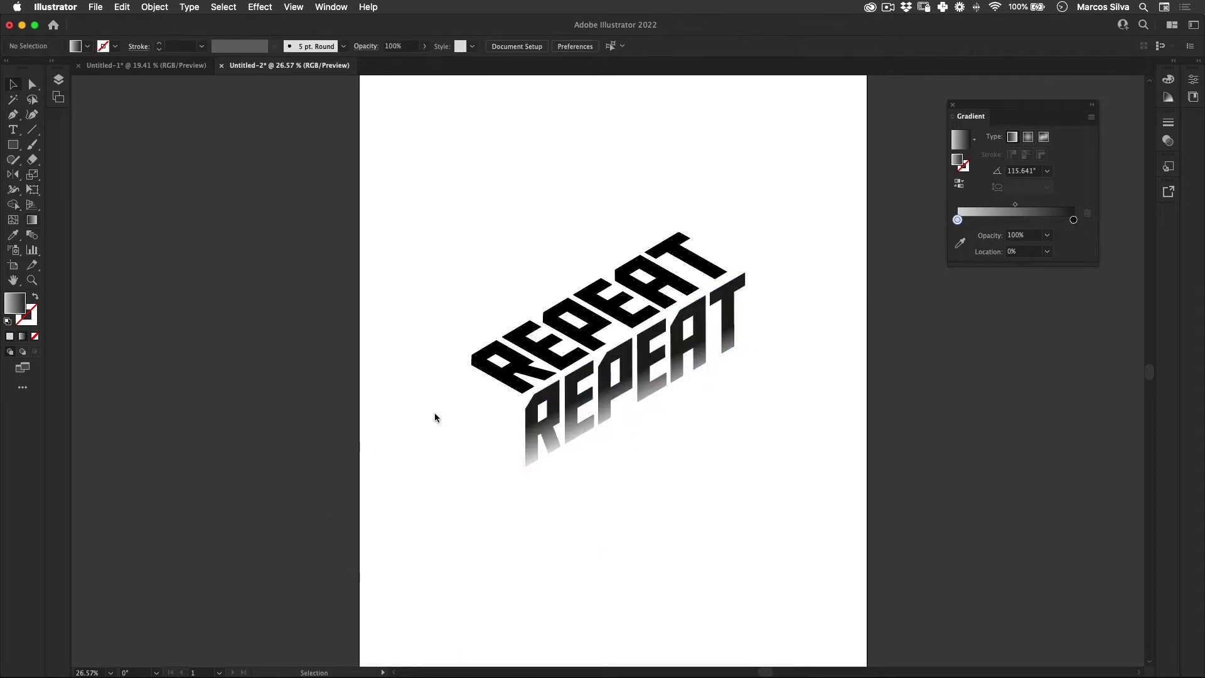
Step: Apply the grey-to-black gradient to the upper REPEAT with the Eyedropper
click(579, 337)
key(i)
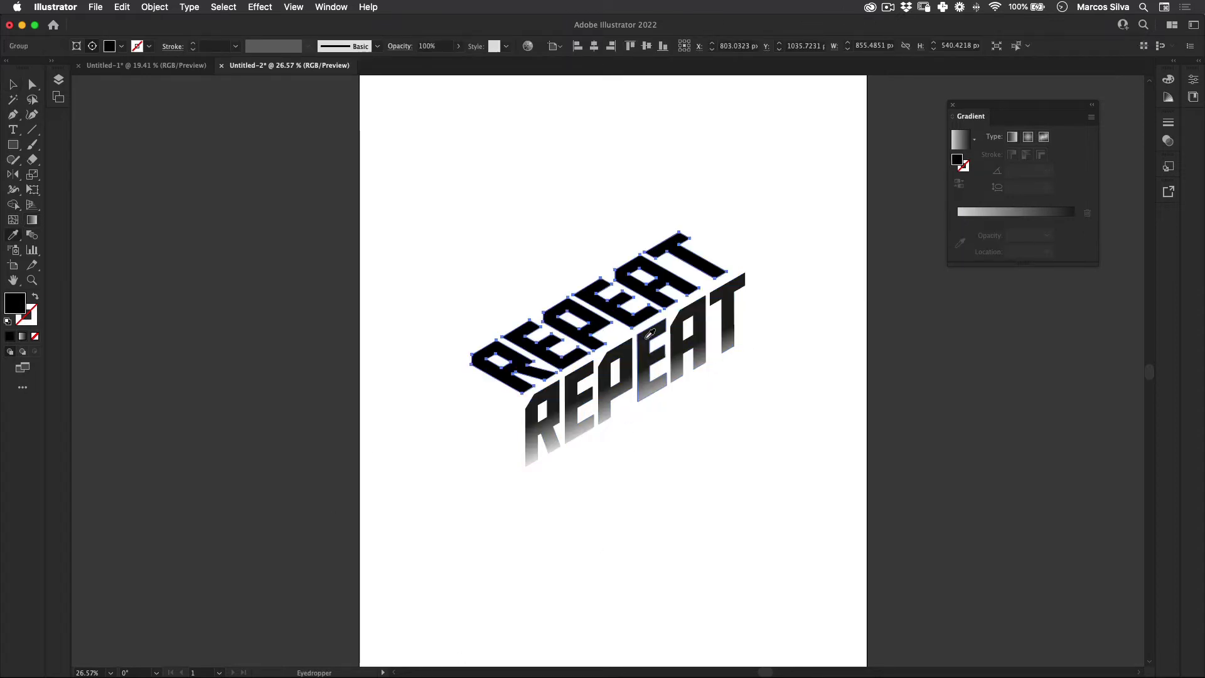
click(586, 339)
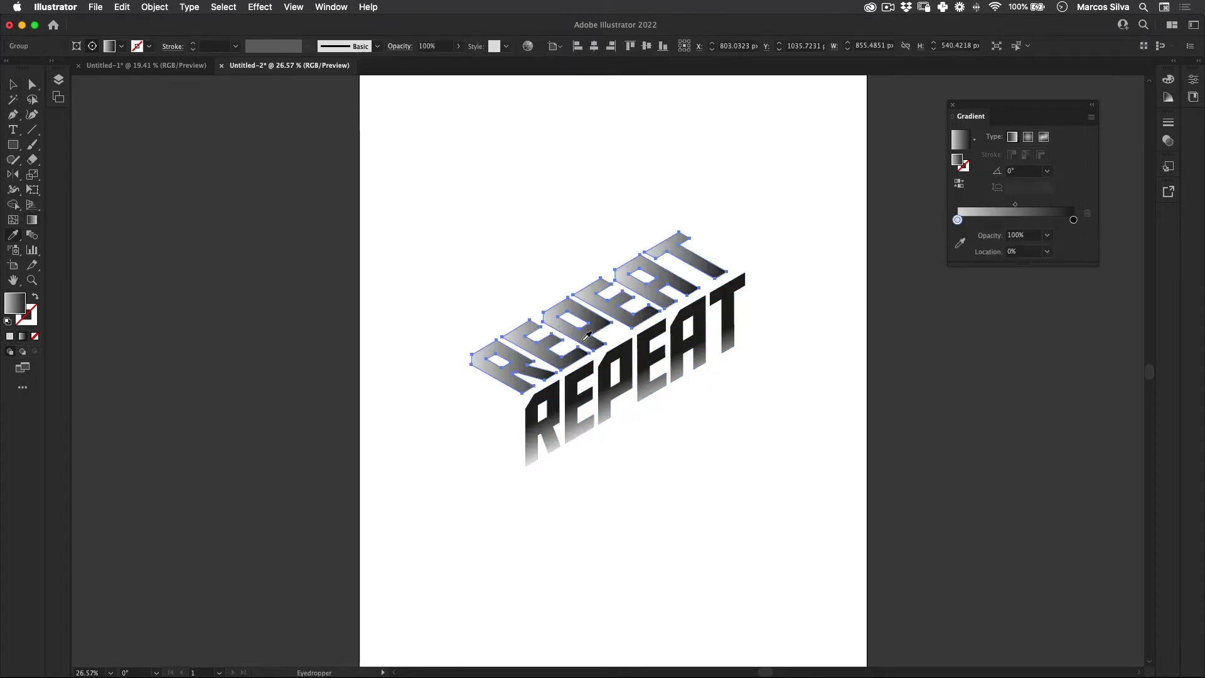
Step: Redraw the upper REPEAT's gradient at about 121° so it lightens towards the fold
click(32, 219)
drag(639, 337, 615, 304)
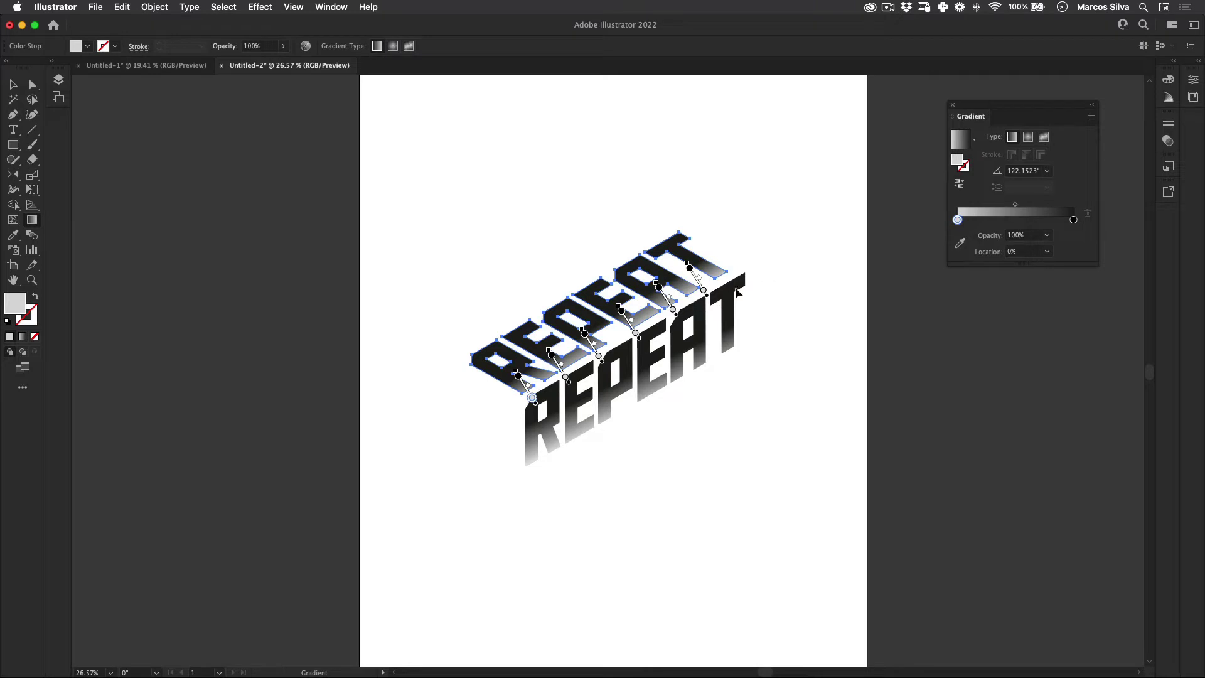
drag(628, 353, 605, 313)
key(v)
click(565, 588)
Step: Select both REPEAT words and enlarge them together from their centre with Free Transform
key(z)
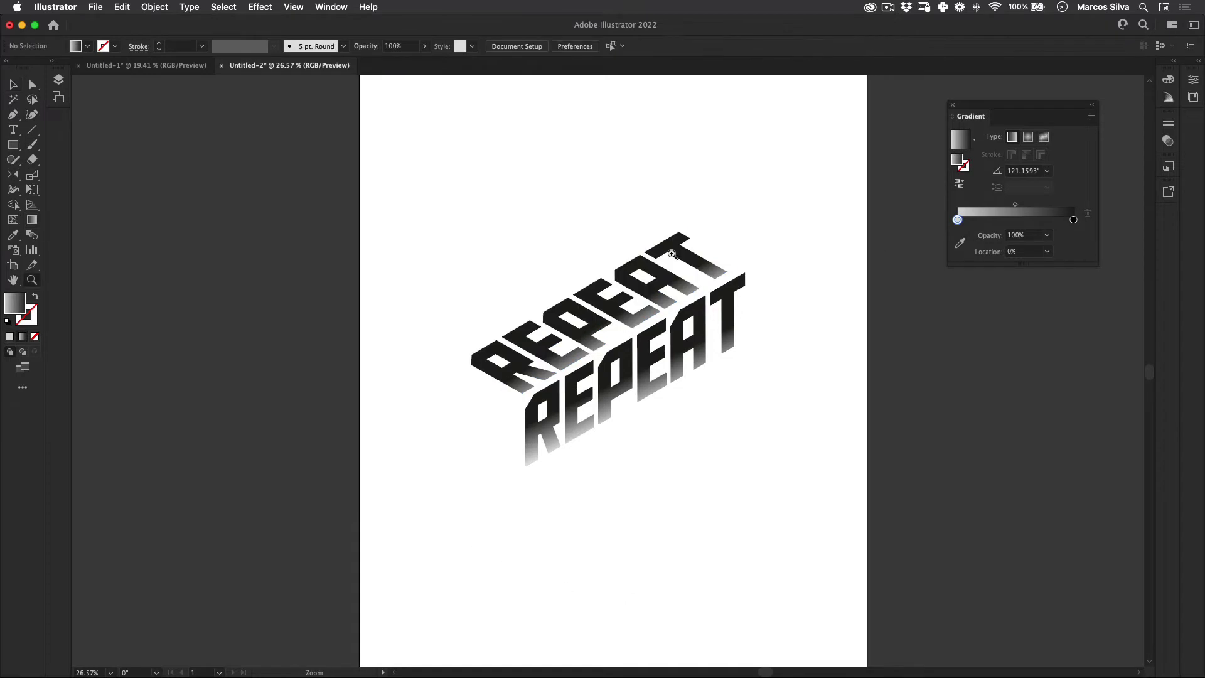
drag(653, 288, 558, 328)
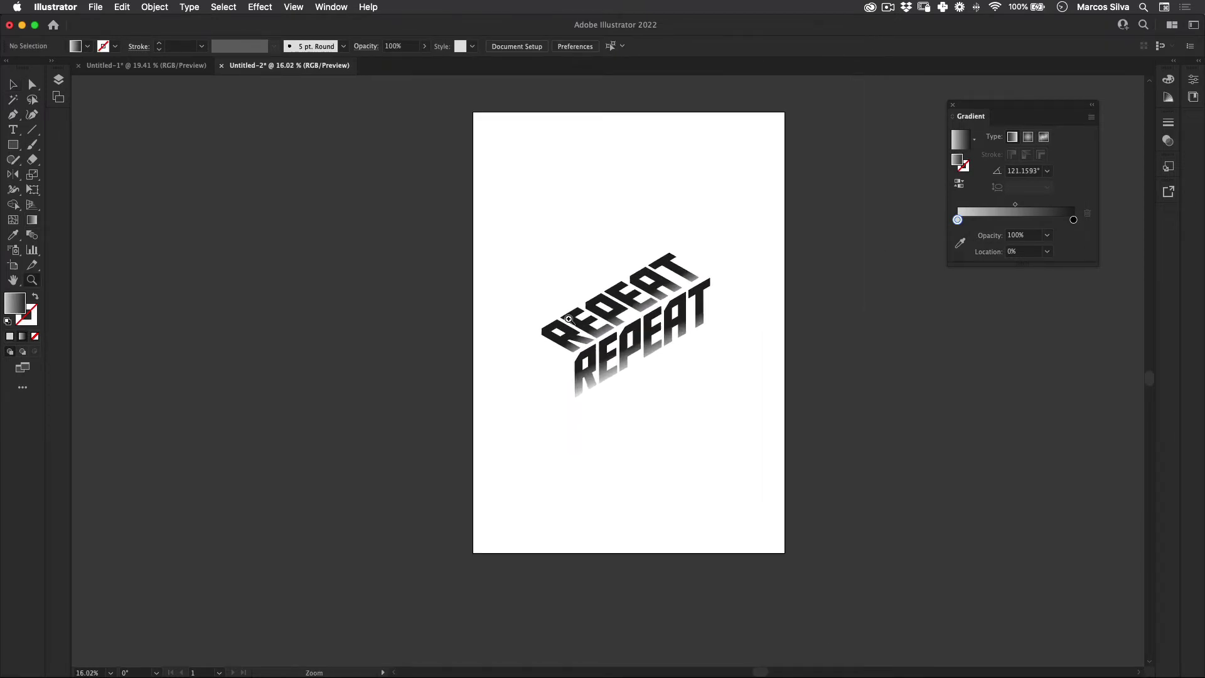
key(v)
drag(713, 253, 487, 431)
key(e)
drag(713, 257, 736, 235)
key(v)
click(890, 358)
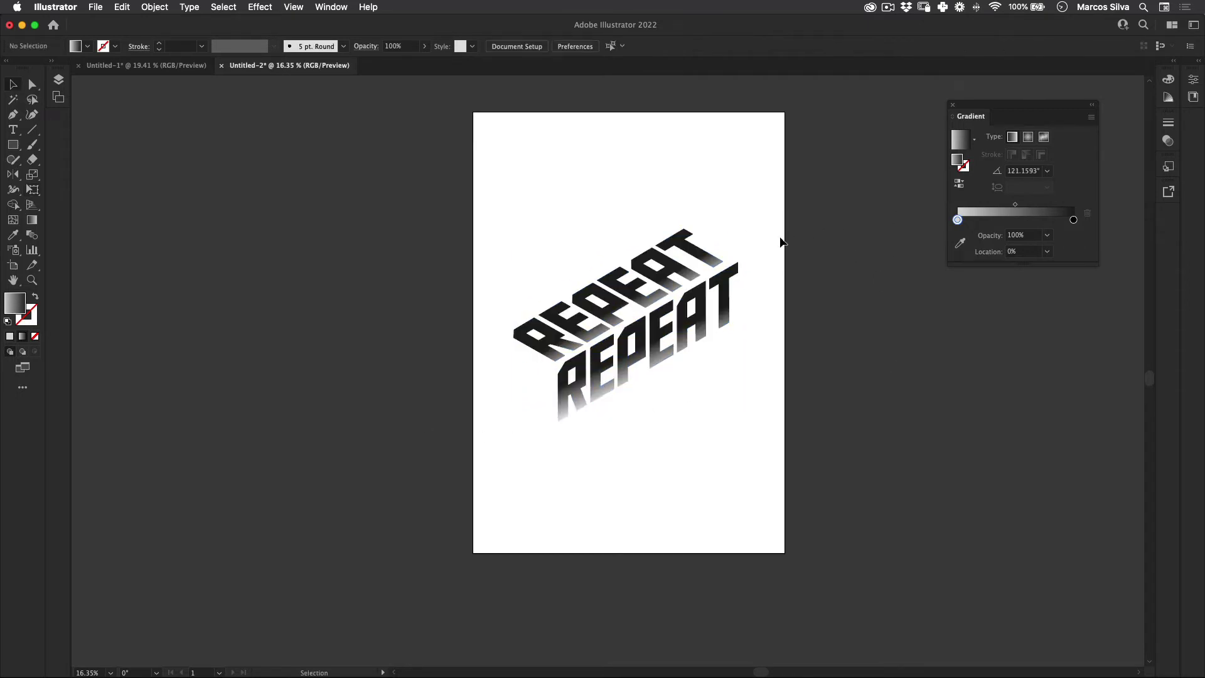
Step: Enlarge both REPEAT words further until they span nearly the full width of the artboard
click(714, 329)
drag(780, 283, 758, 326)
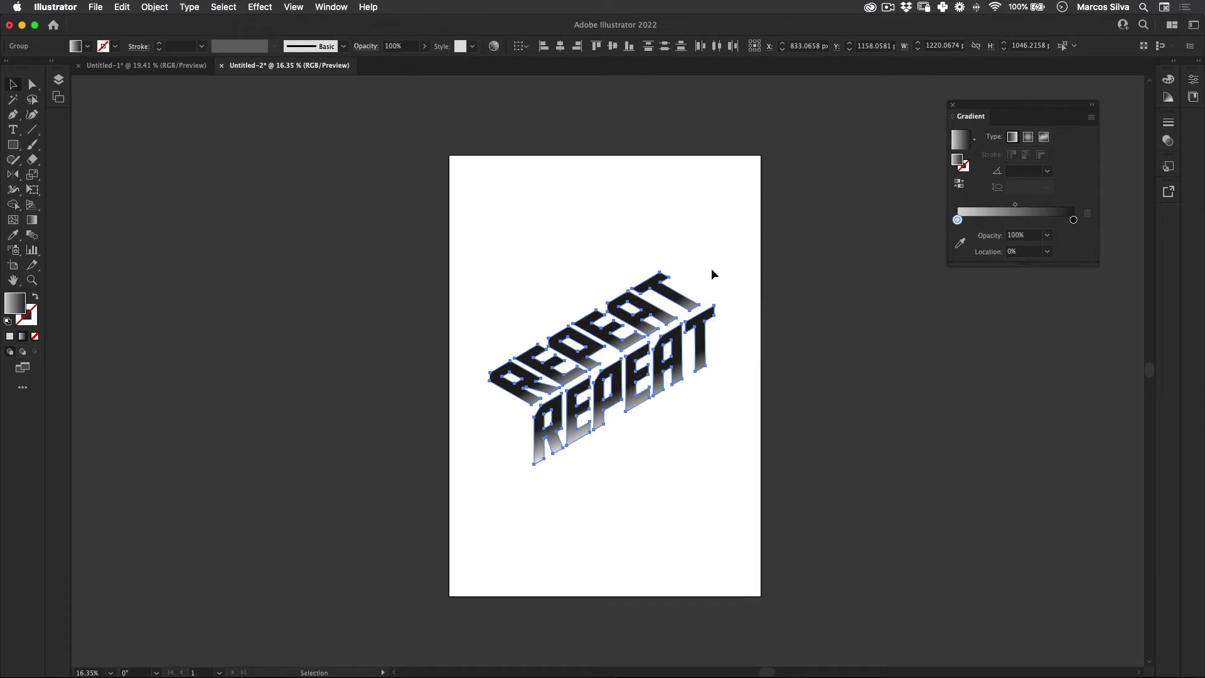
key(e)
drag(712, 269, 737, 262)
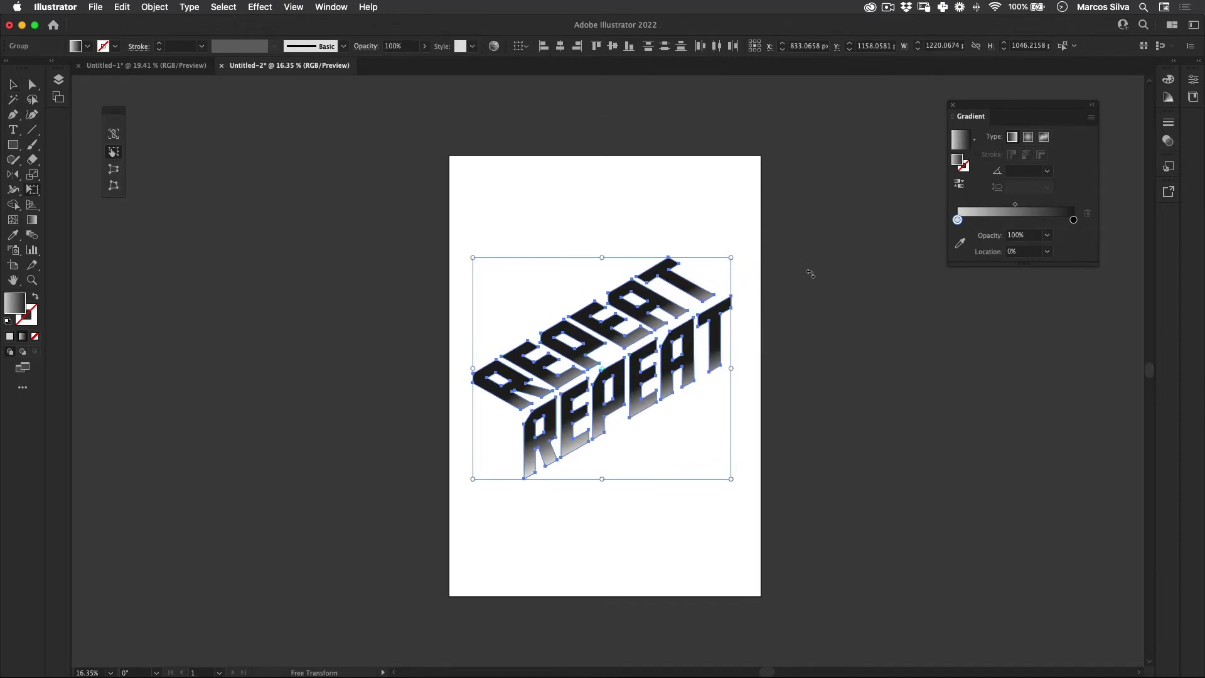
key(v)
click(796, 292)
drag(798, 247, 570, 433)
key(e)
drag(728, 260, 750, 243)
key(v)
click(805, 255)
key(ctrl+h)
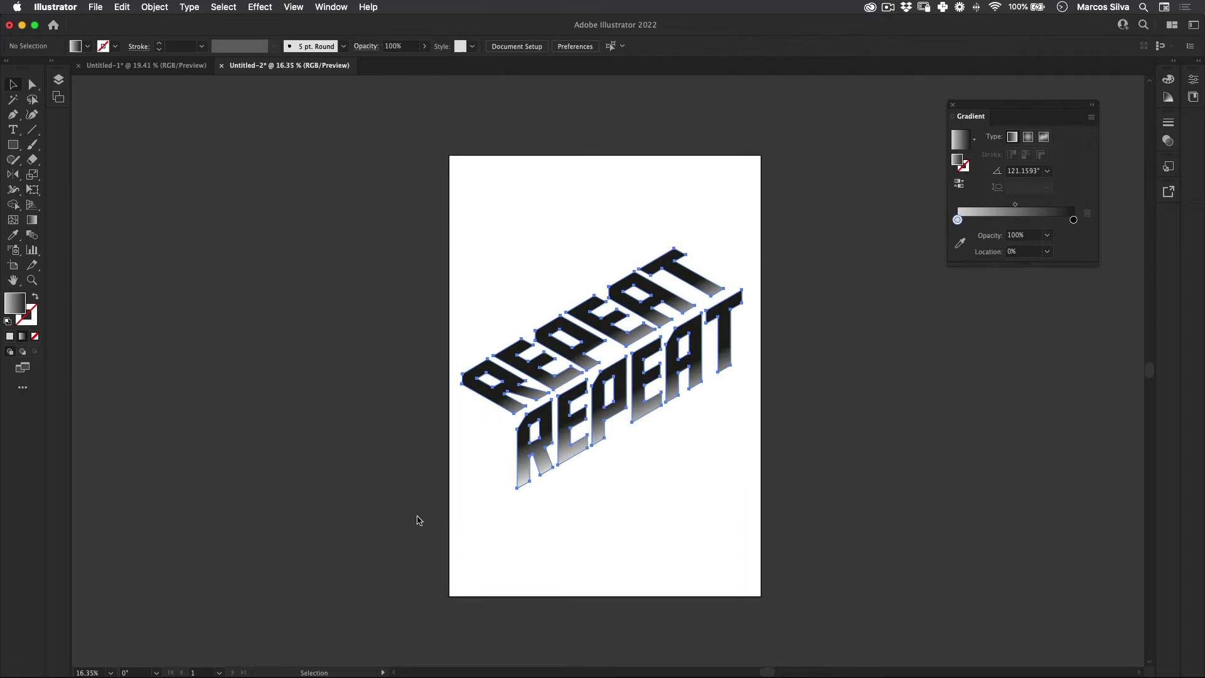
Step: Scale both REPEAT words down together to about 1278 px wide
key(e)
drag(741, 249, 719, 266)
key(v)
Step: Duplicate the REPEAT pair diagonally in both directions into a five-pair staircase running across and beyond the artboard
drag(797, 220, 772, 245)
click(664, 356)
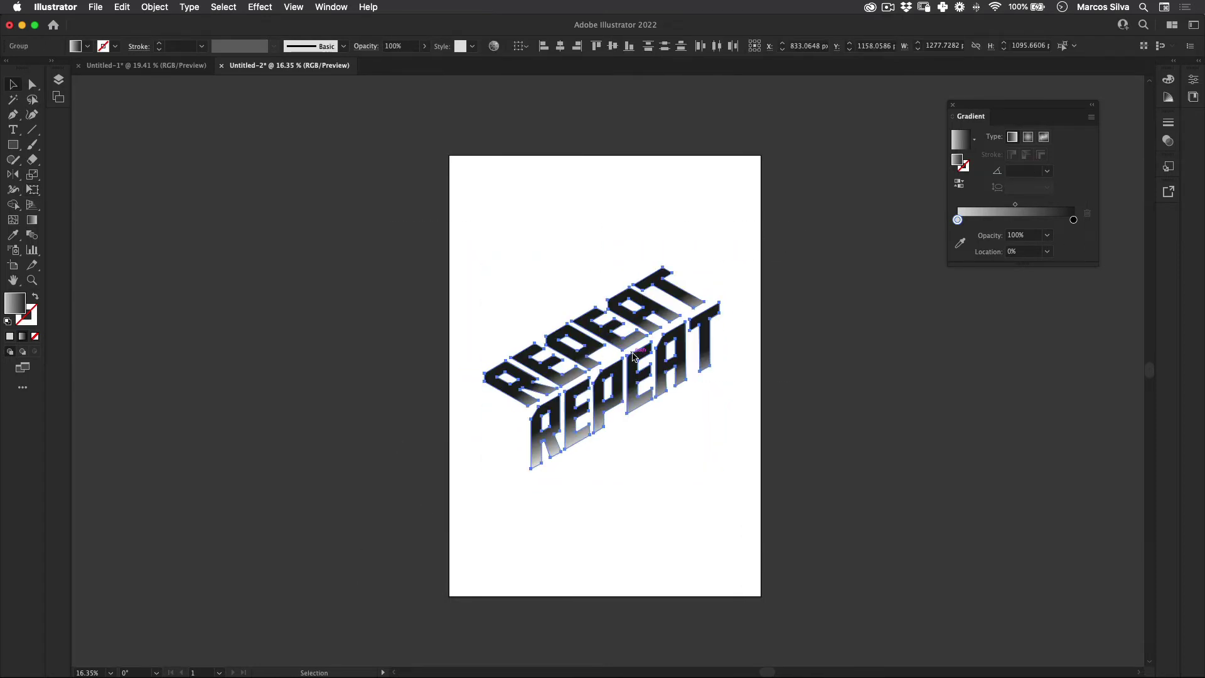
drag(648, 319, 492, 148)
click(247, 392)
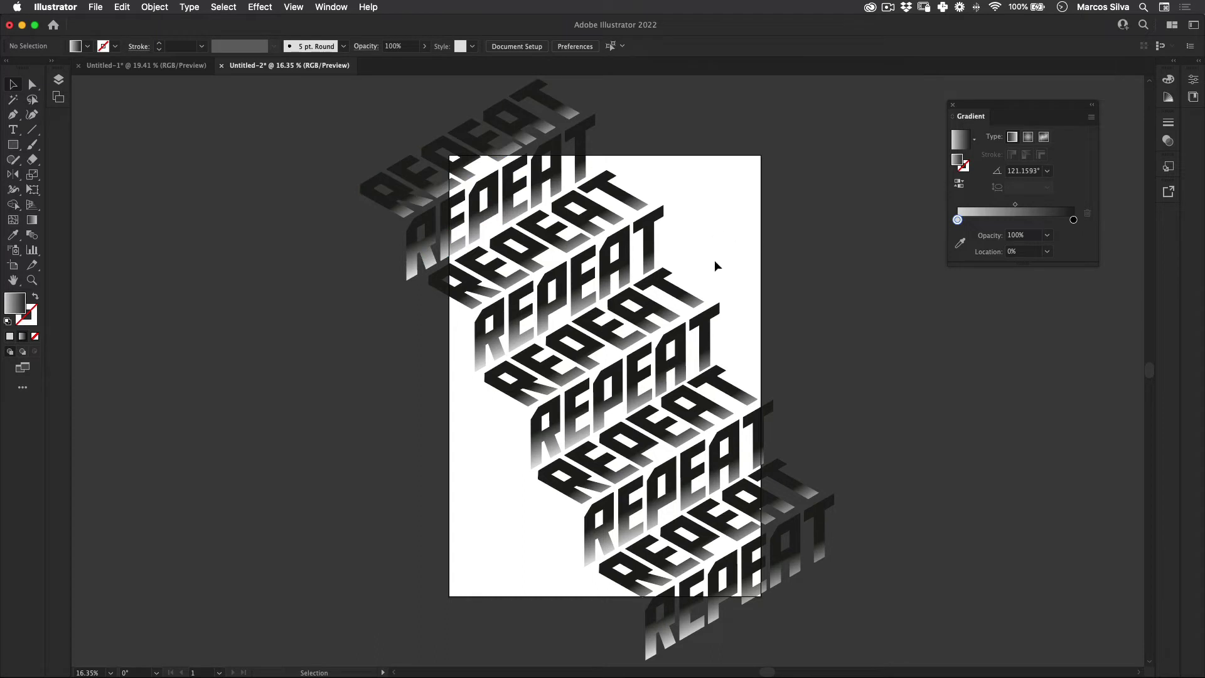
Step: Select all the REPEAT words in the staircase and group them
scroll(602, 370, right, 2)
drag(333, 118, 877, 629)
click(122, 7)
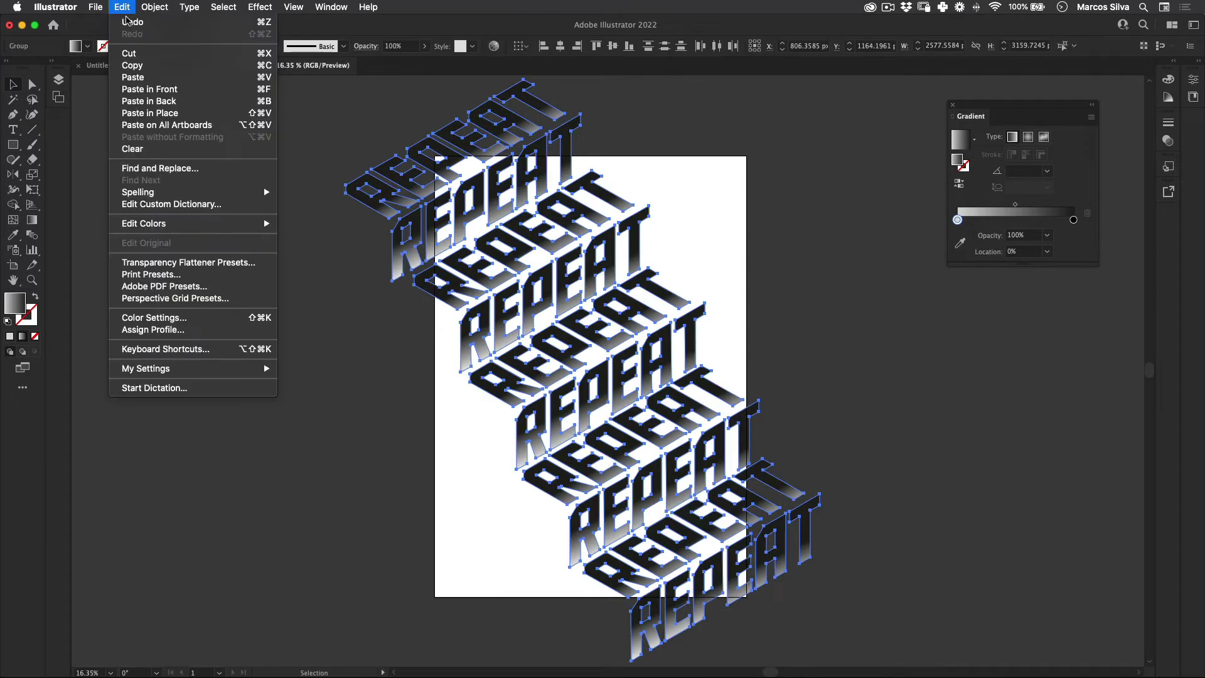
mouse_move(154, 6)
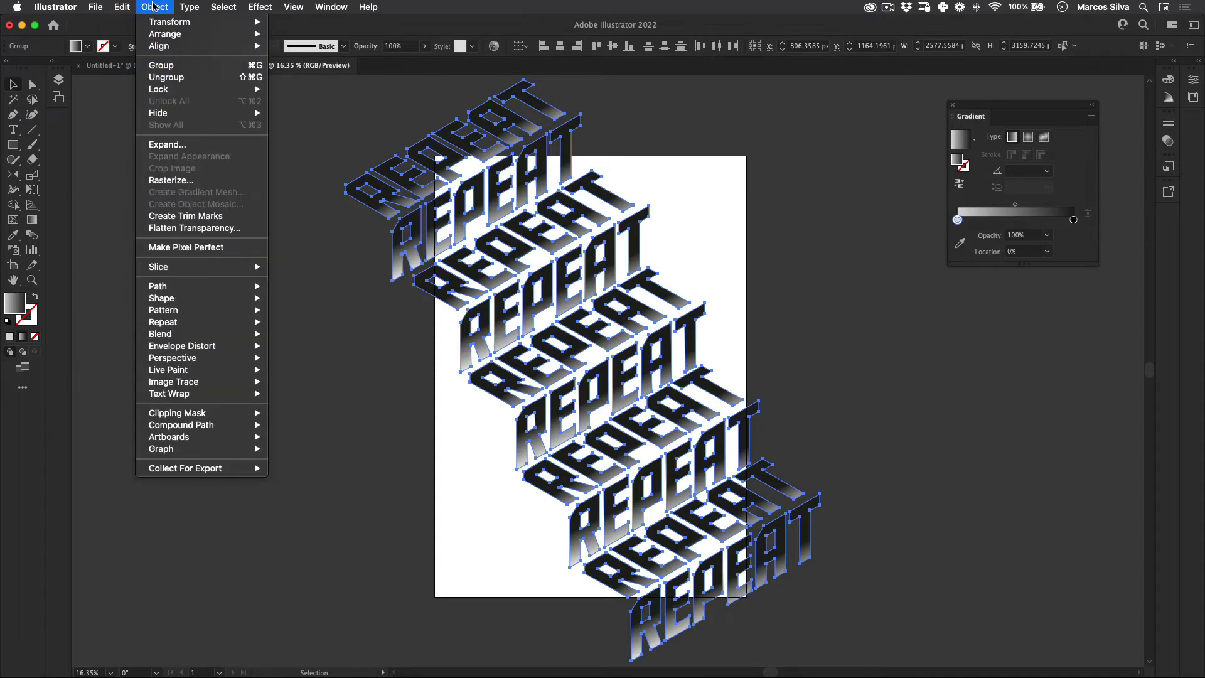
click(165, 68)
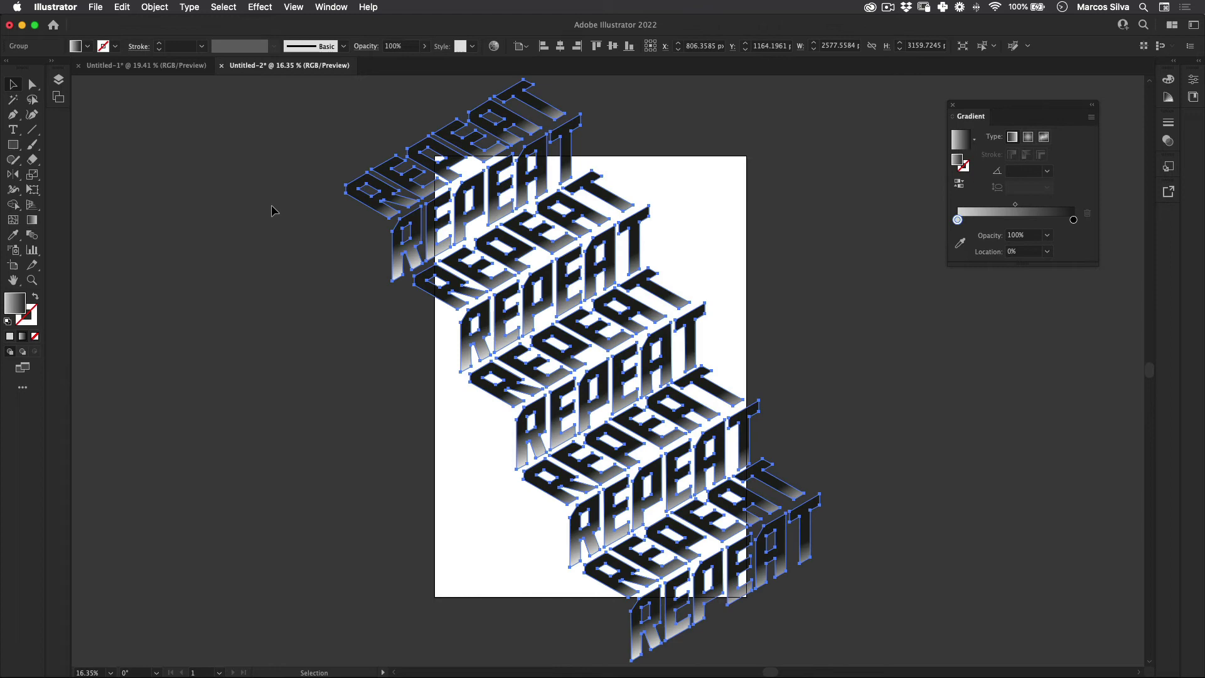
Step: Draw a rectangle covering the artboard and stretch its left side to meet the artboard's edge
click(8, 148)
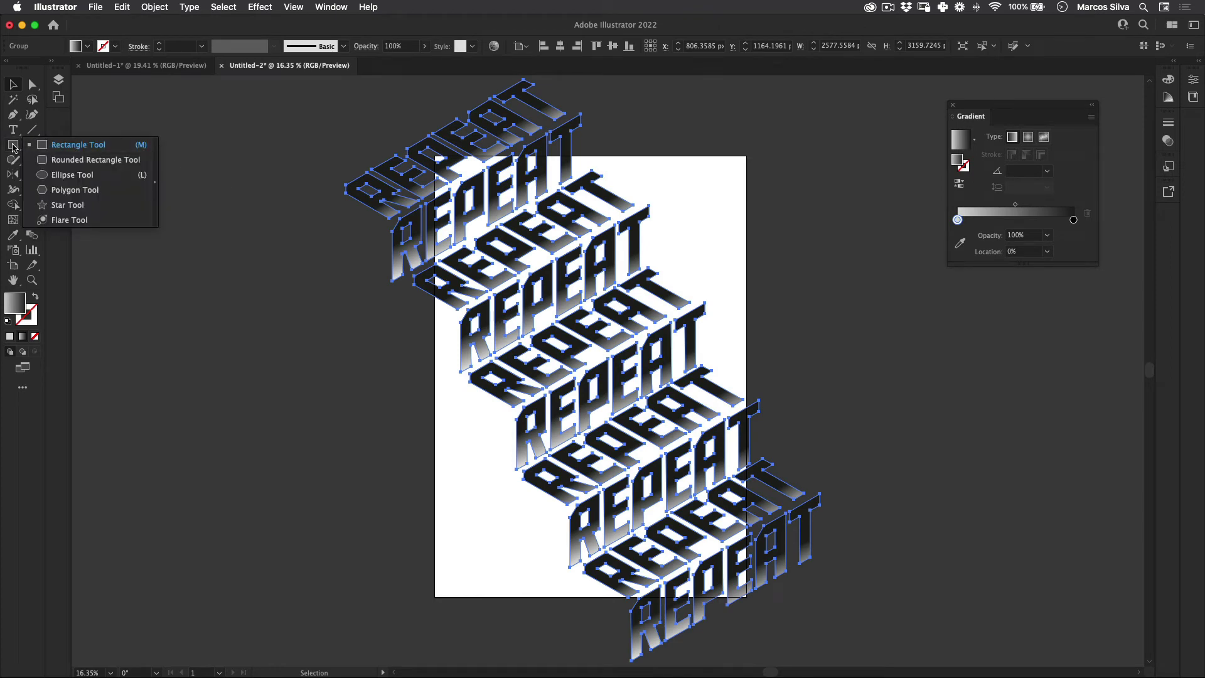
click(64, 148)
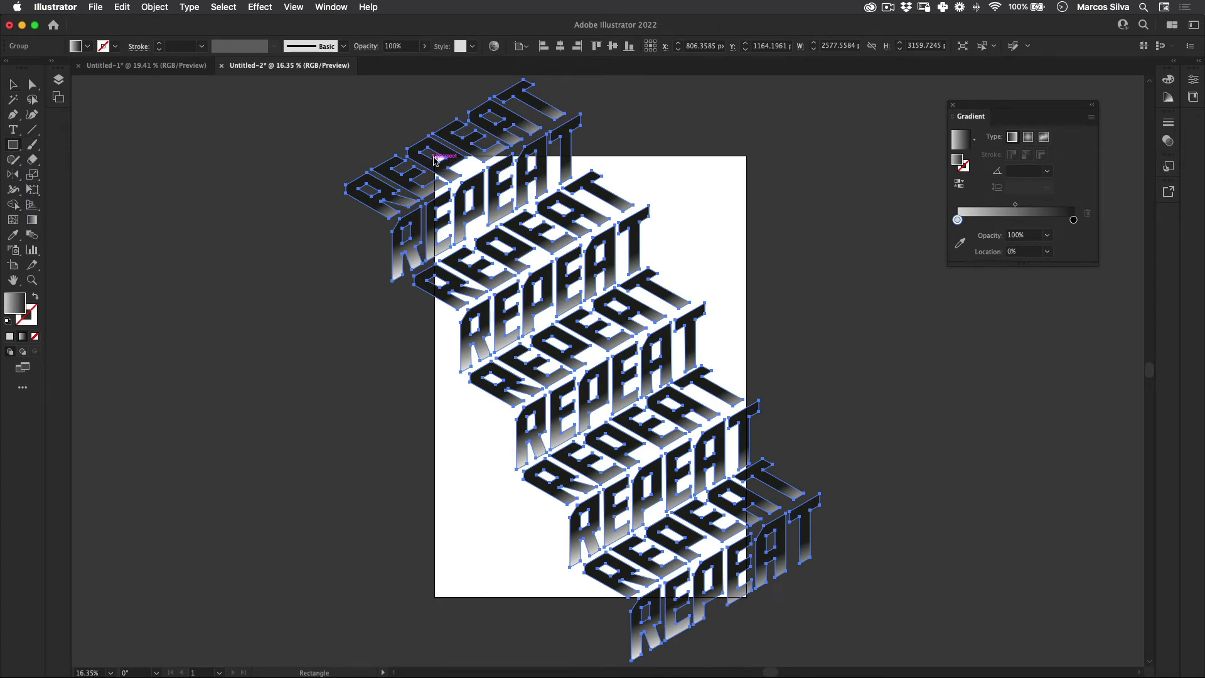
drag(436, 156, 746, 597)
key(z)
drag(408, 362, 532, 339)
key(e)
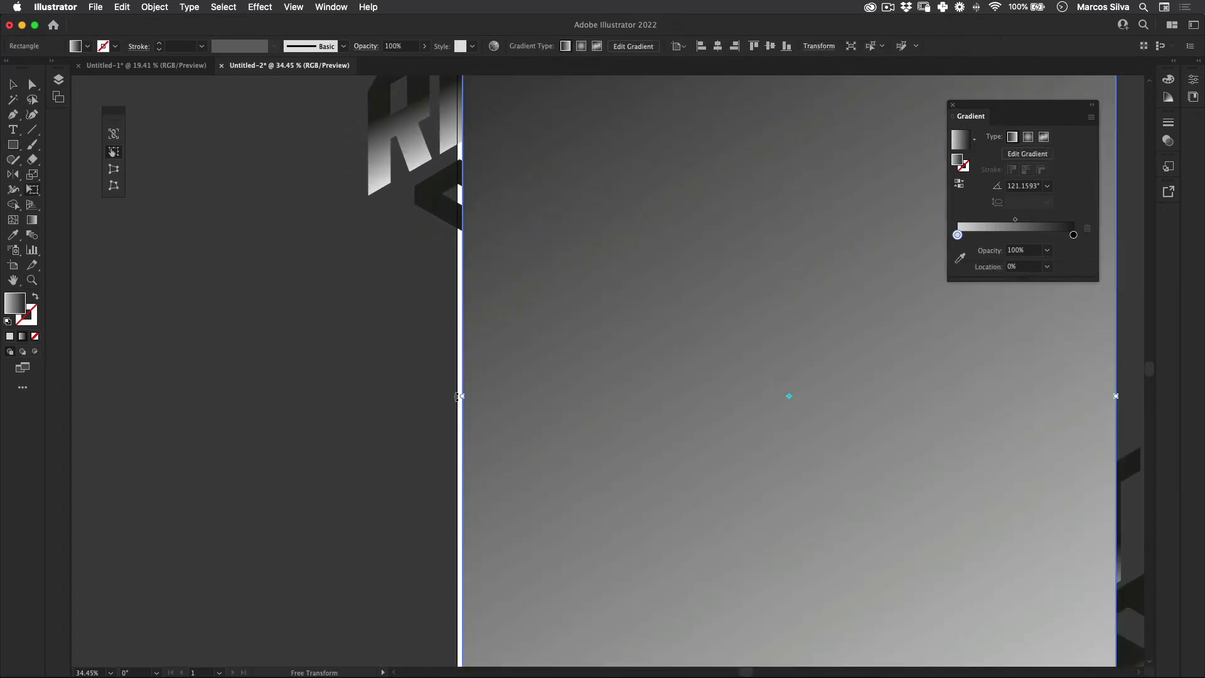
drag(462, 396, 457, 397)
Step: Replace the rectangle's gradient with a solid light grey fill (dadada)
key(z)
drag(726, 369, 493, 414)
drag(613, 405, 421, 406)
drag(516, 381, 589, 369)
drag(589, 369, 603, 399)
key(v)
click(755, 297)
click(14, 337)
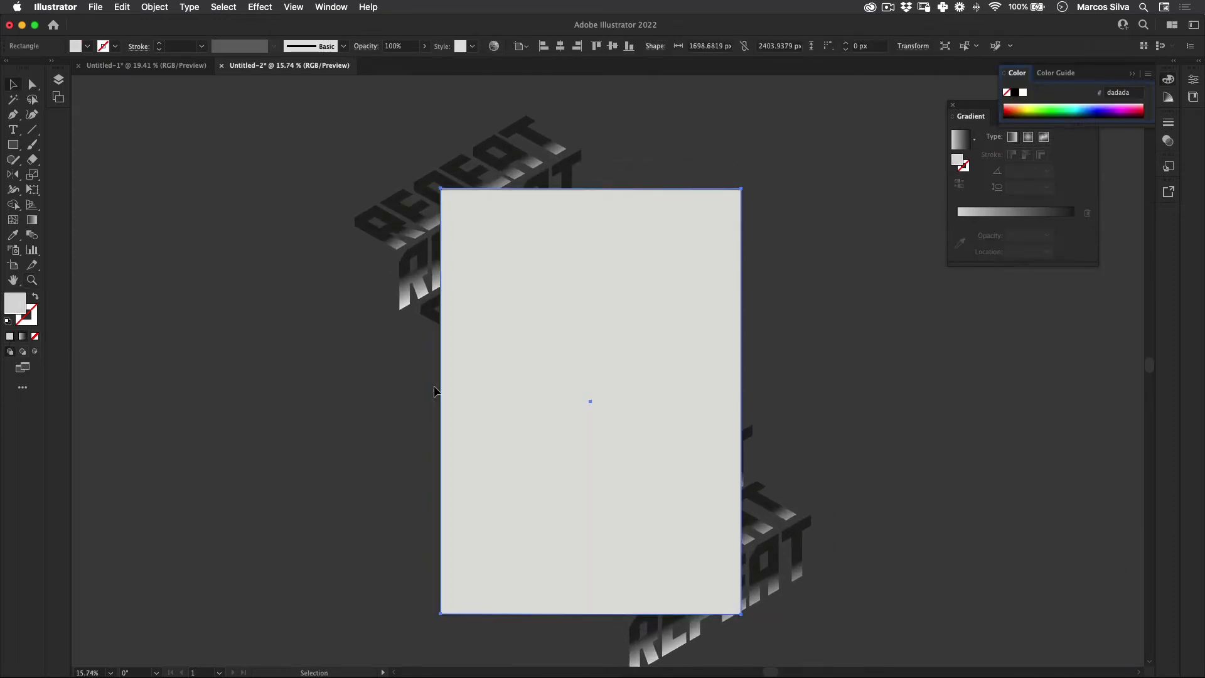
Step: Trim the grey rectangle's height to 2400 px so its horizontal edges match the artboard
scroll(572, 238, up, 2)
key(e)
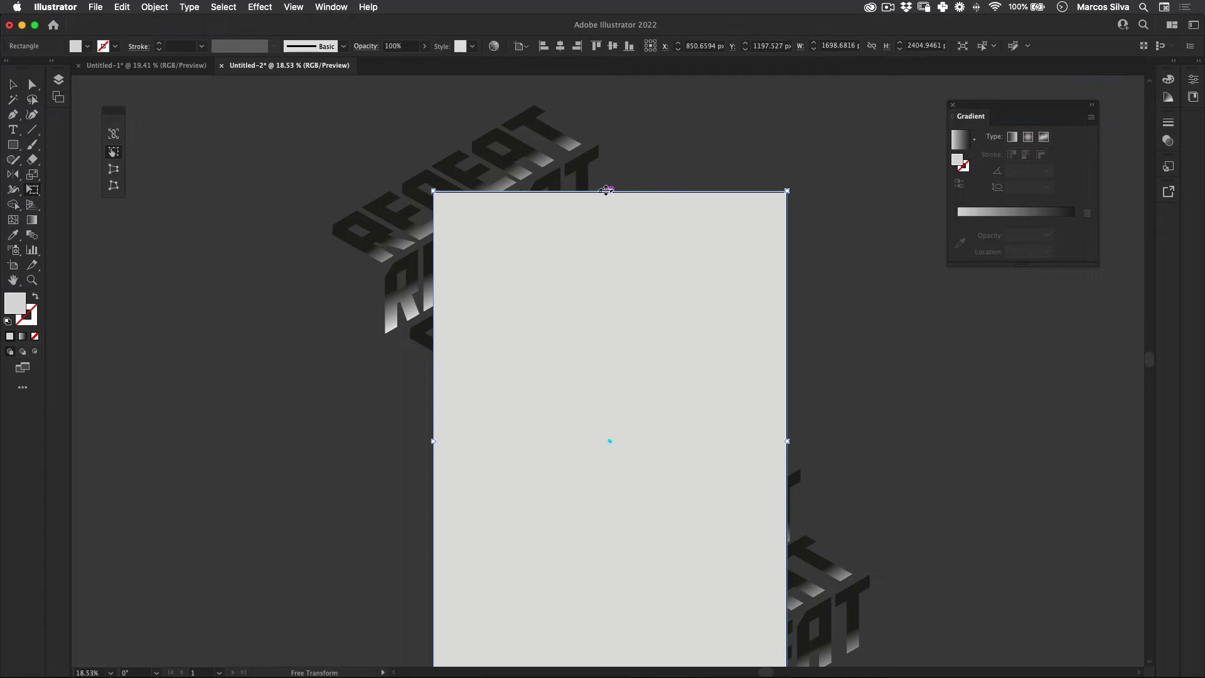
scroll(686, 232, down, 2)
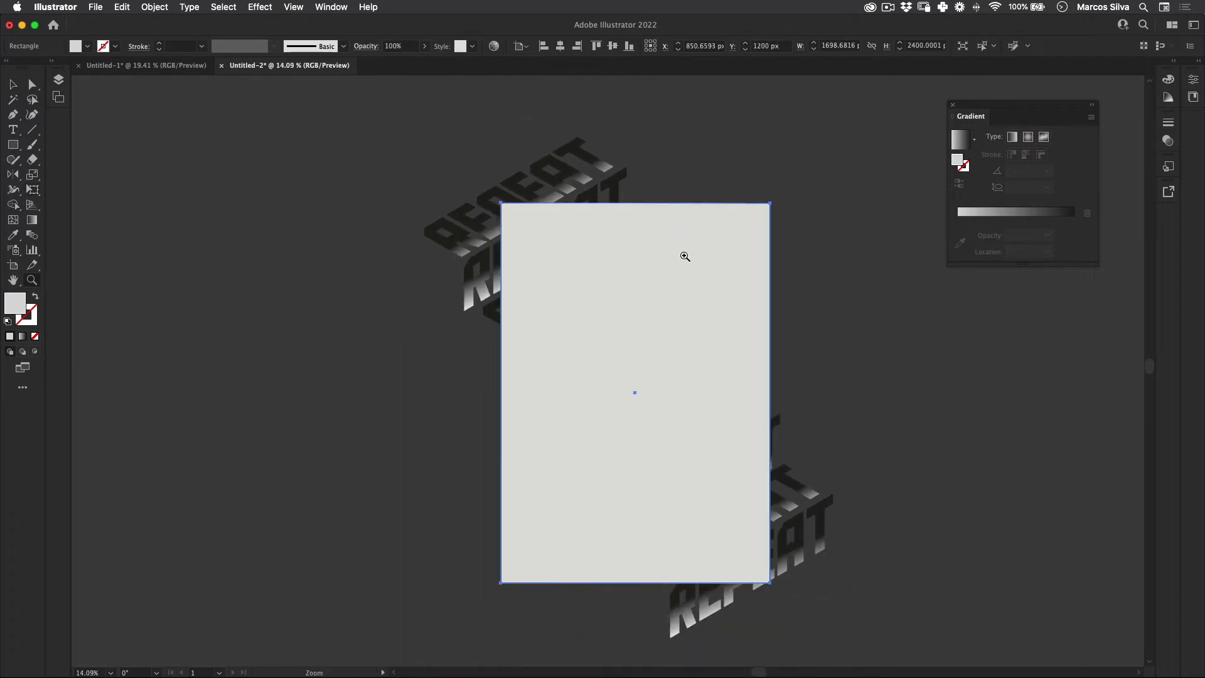
key(v)
drag(796, 280, 779, 268)
click(830, 159)
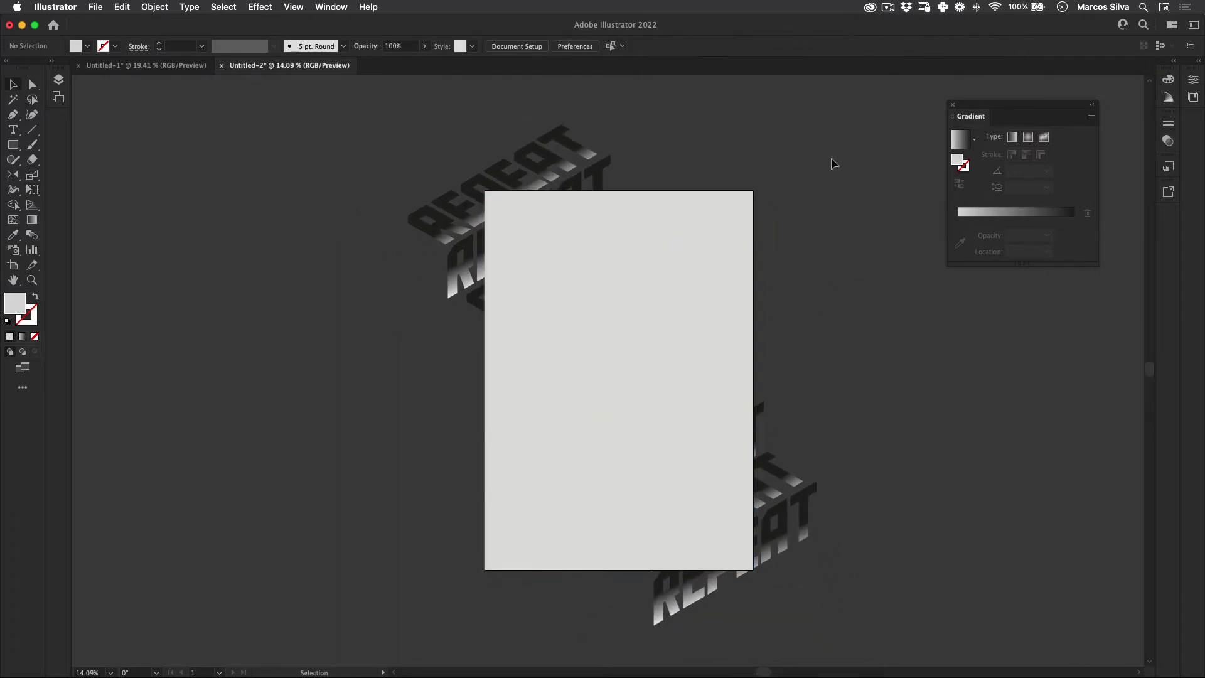
drag(310, 629, 309, 629)
drag(829, 143, 548, 593)
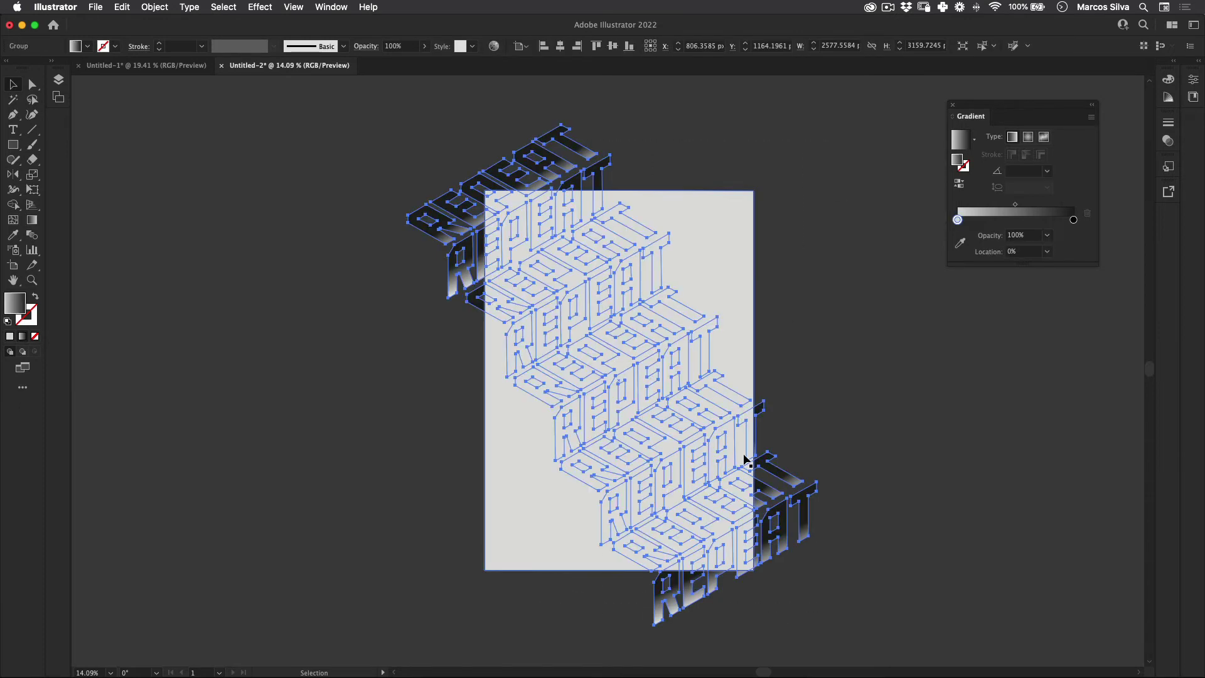
right_click(590, 281)
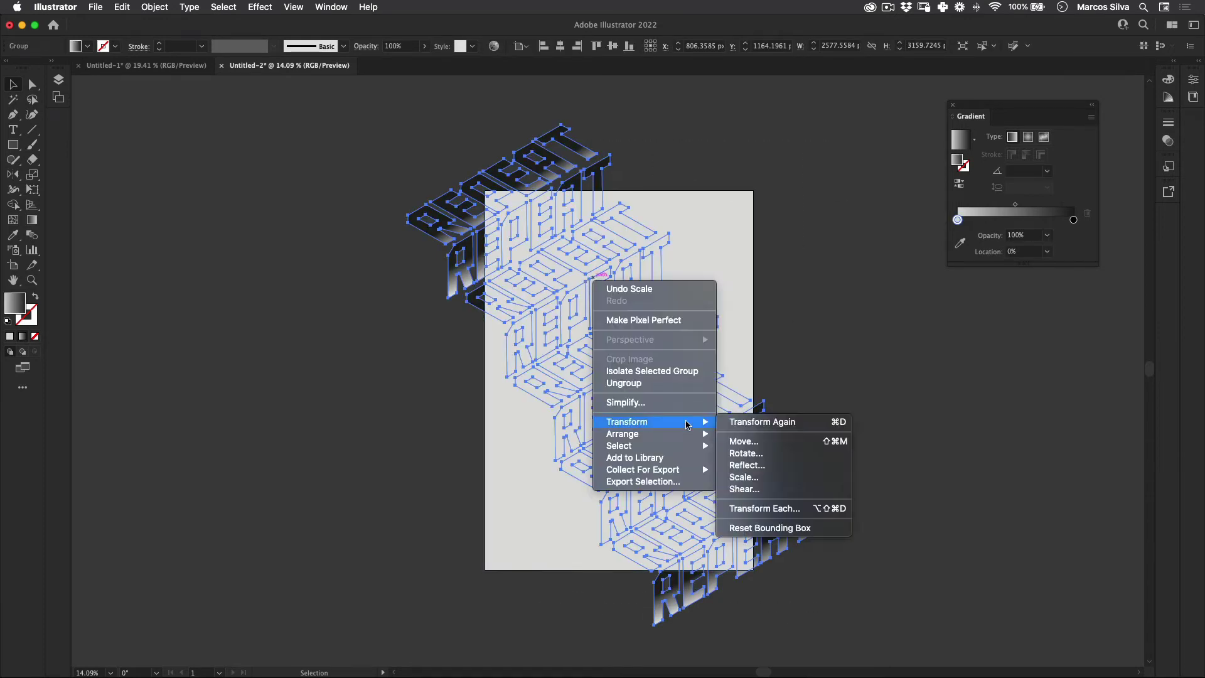
click(840, 276)
Step: Select the rectangle and the REPEAT staircase together and make a clipping mask from them
click(795, 384)
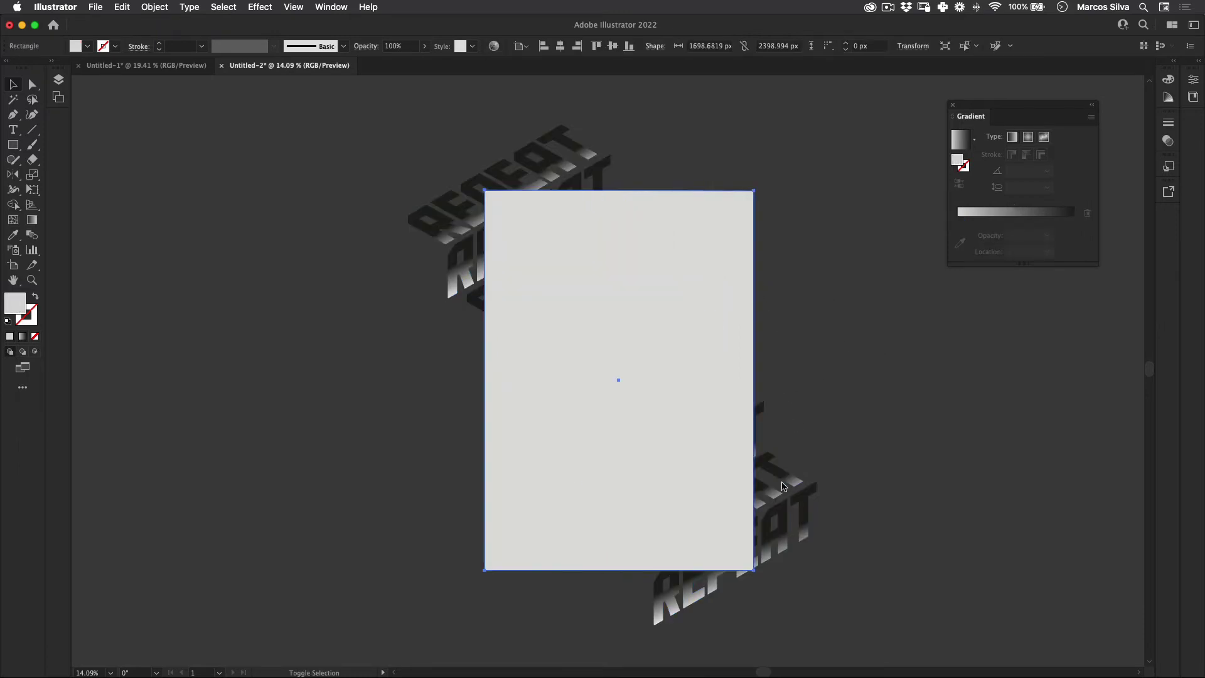
key(super+a)
right_click(601, 317)
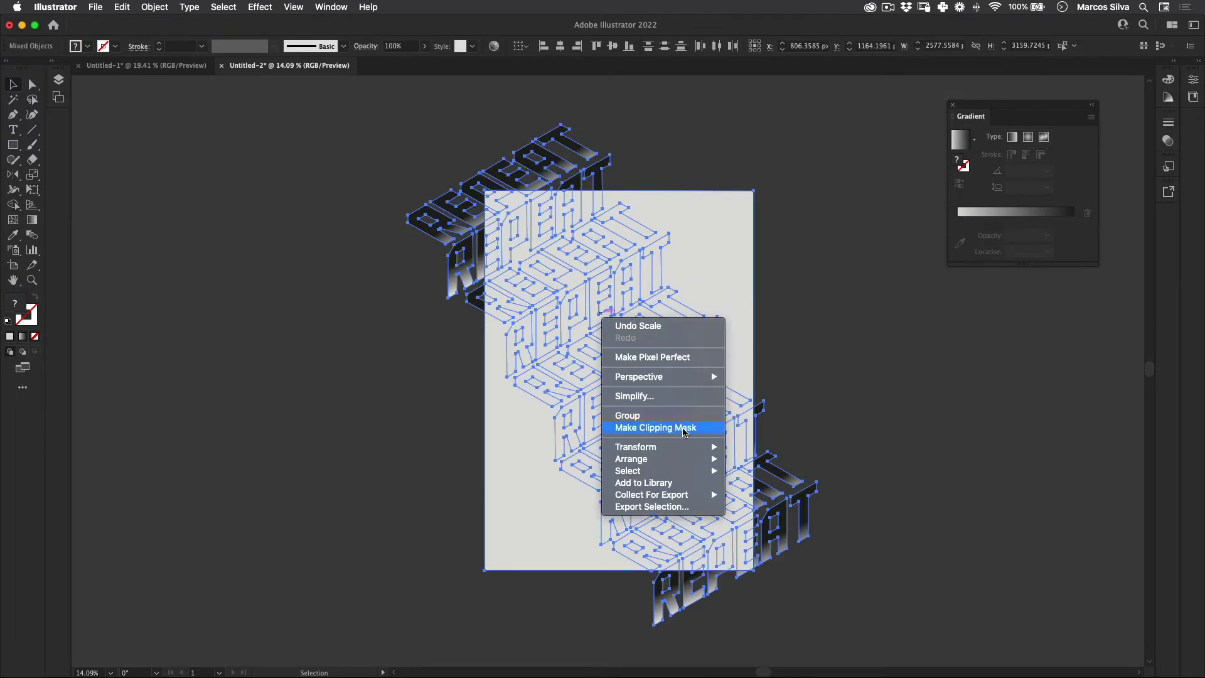
click(671, 428)
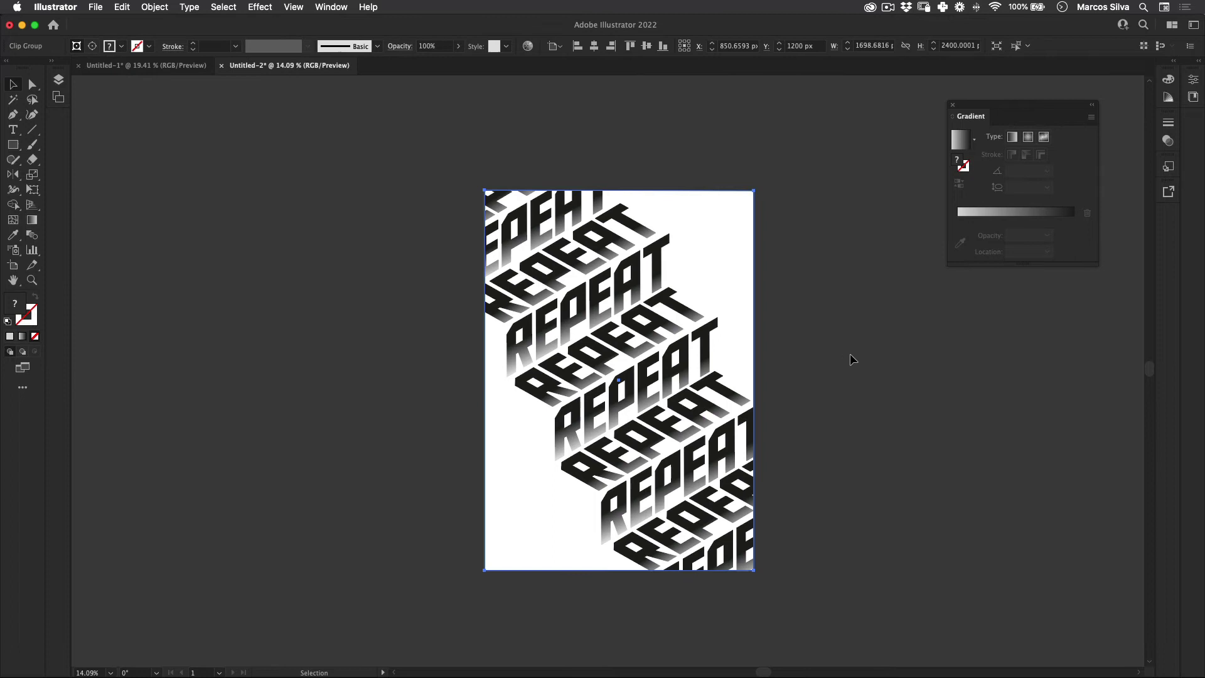
click(979, 399)
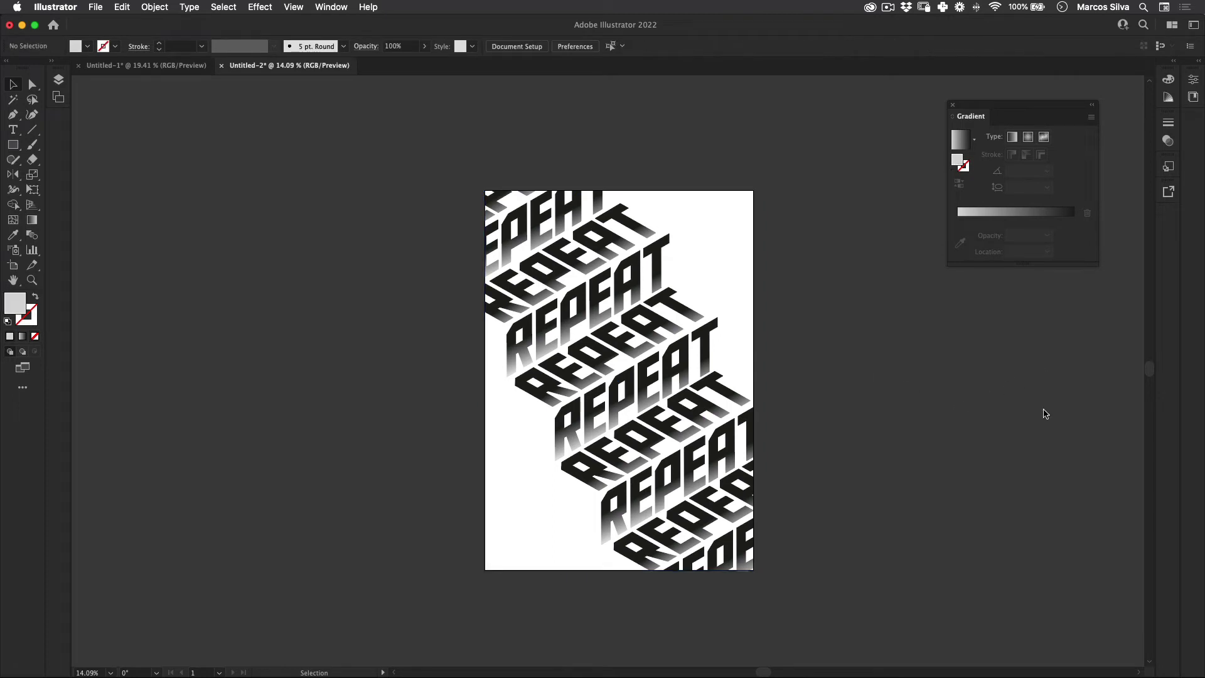
Step: Check the text border of the finished poster in Untitled-1 and return to Untitled-2
click(13, 145)
click(123, 67)
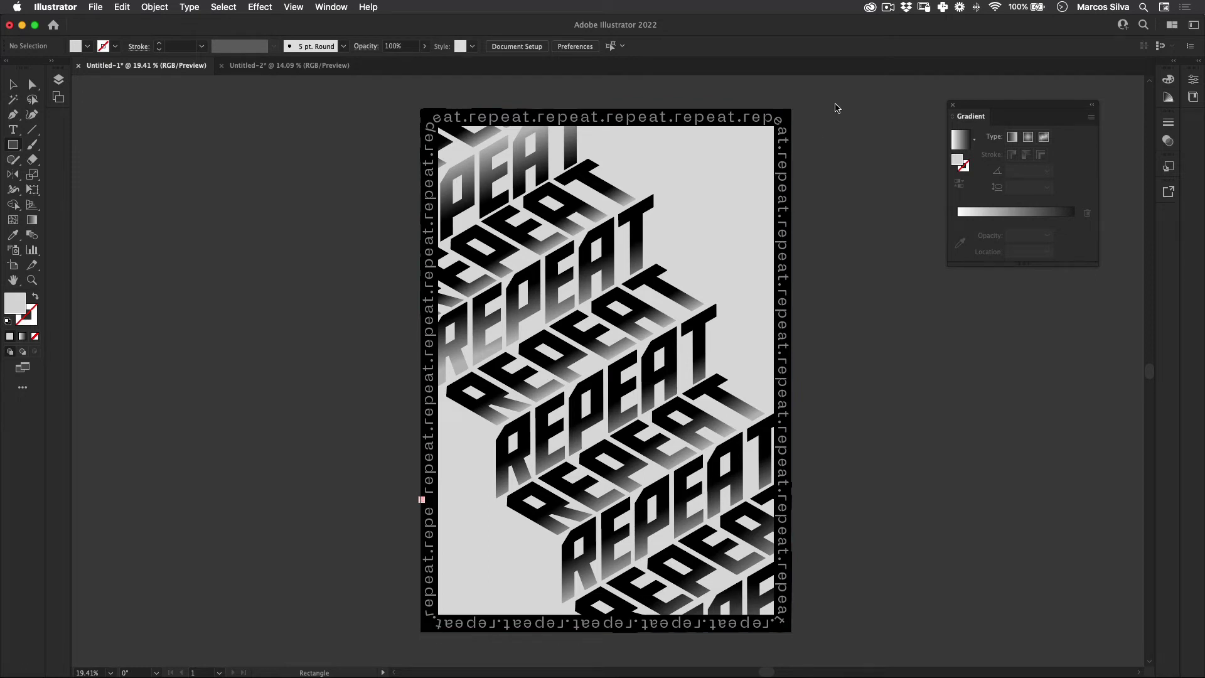
click(293, 67)
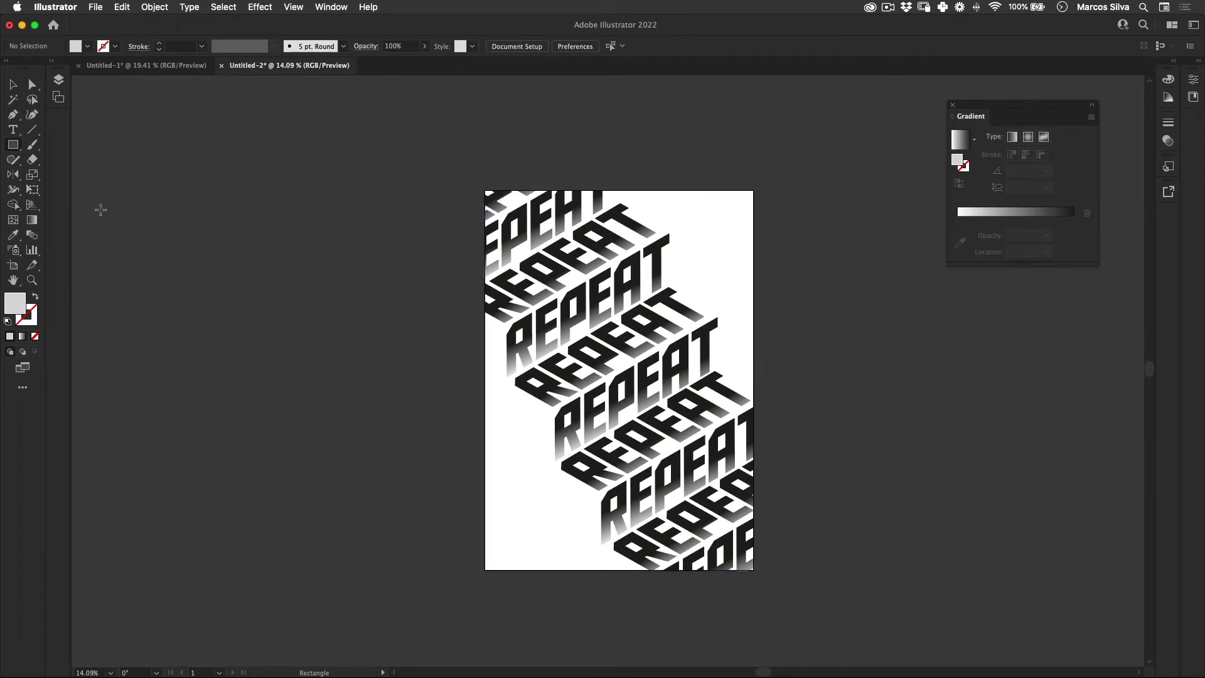
Step: Add a new layer and draw an artboard-sized rectangle on it with no fill and a light grey 1 pt stroke
click(56, 78)
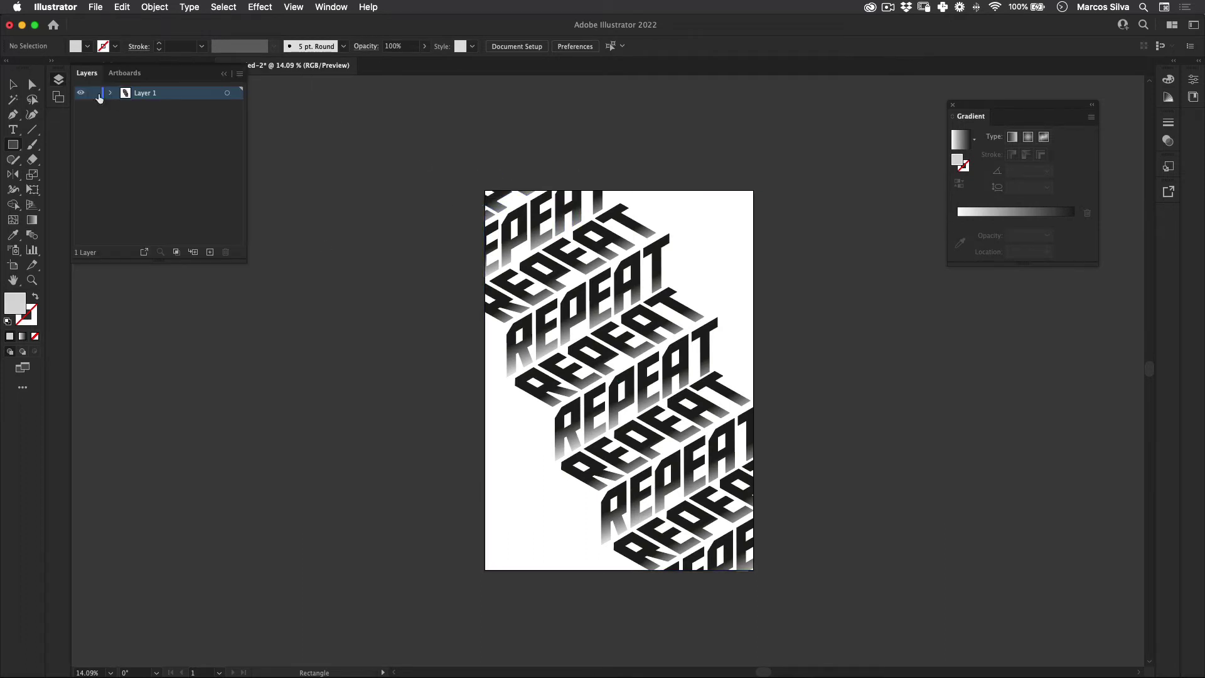
click(210, 252)
mouse_move(485, 191)
mouse_down()
mouse_move(633, 342)
mouse_move(753, 493)
mouse_move(753, 570)
mouse_up()
click(38, 301)
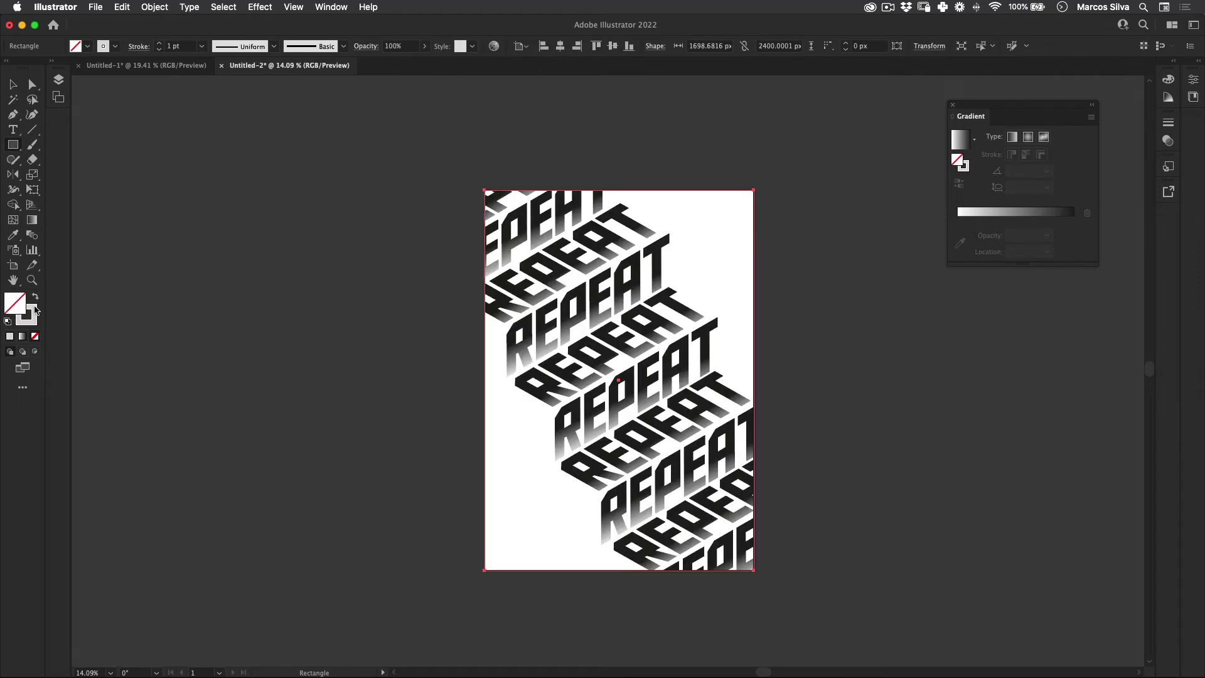
click(29, 311)
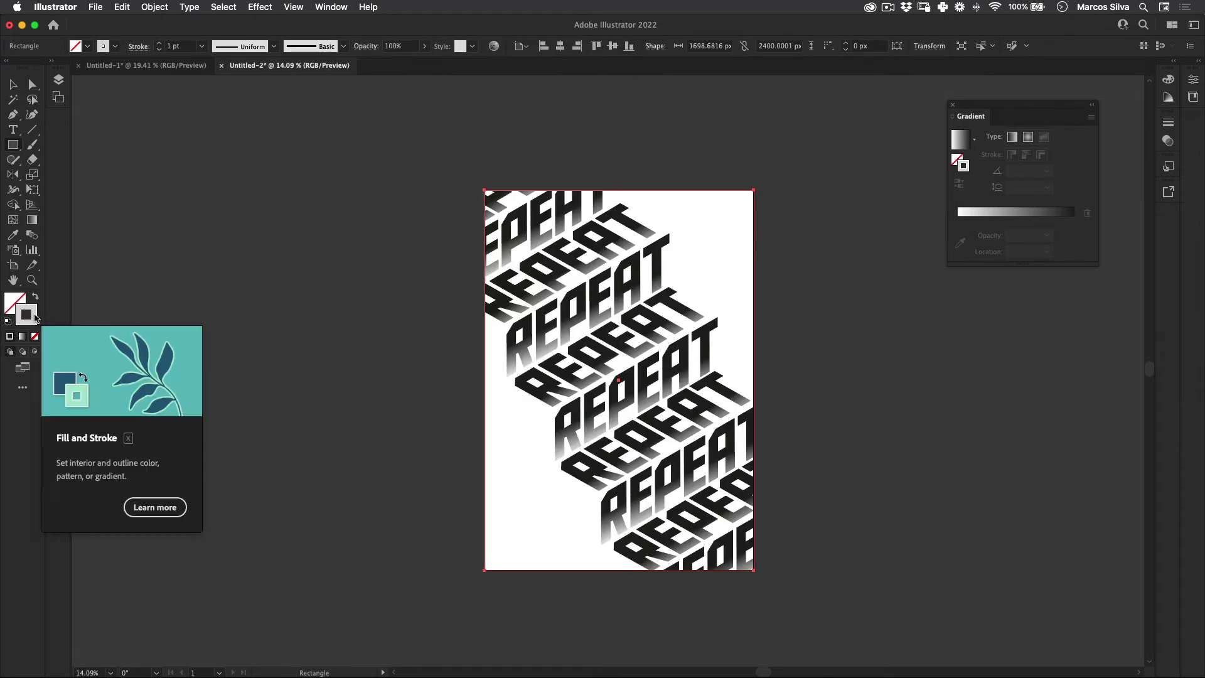
Step: Create type on a path along the rectangle's outline reading "repeate."
click(15, 133)
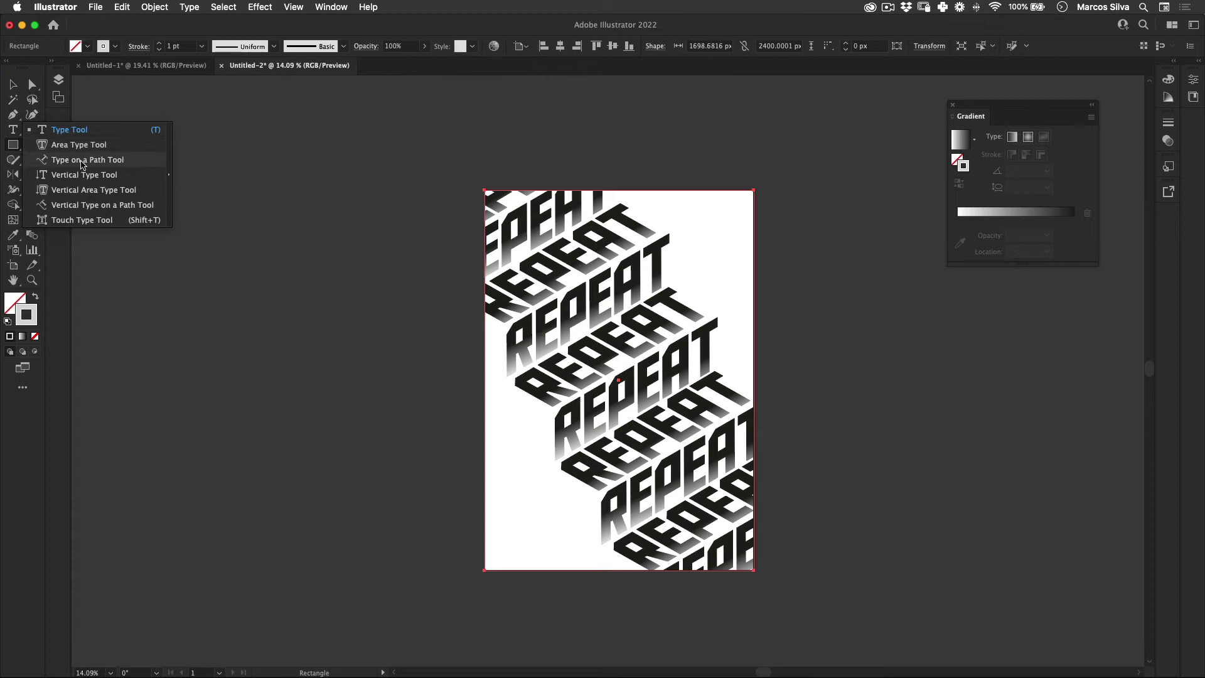
click(15, 131)
click(14, 131)
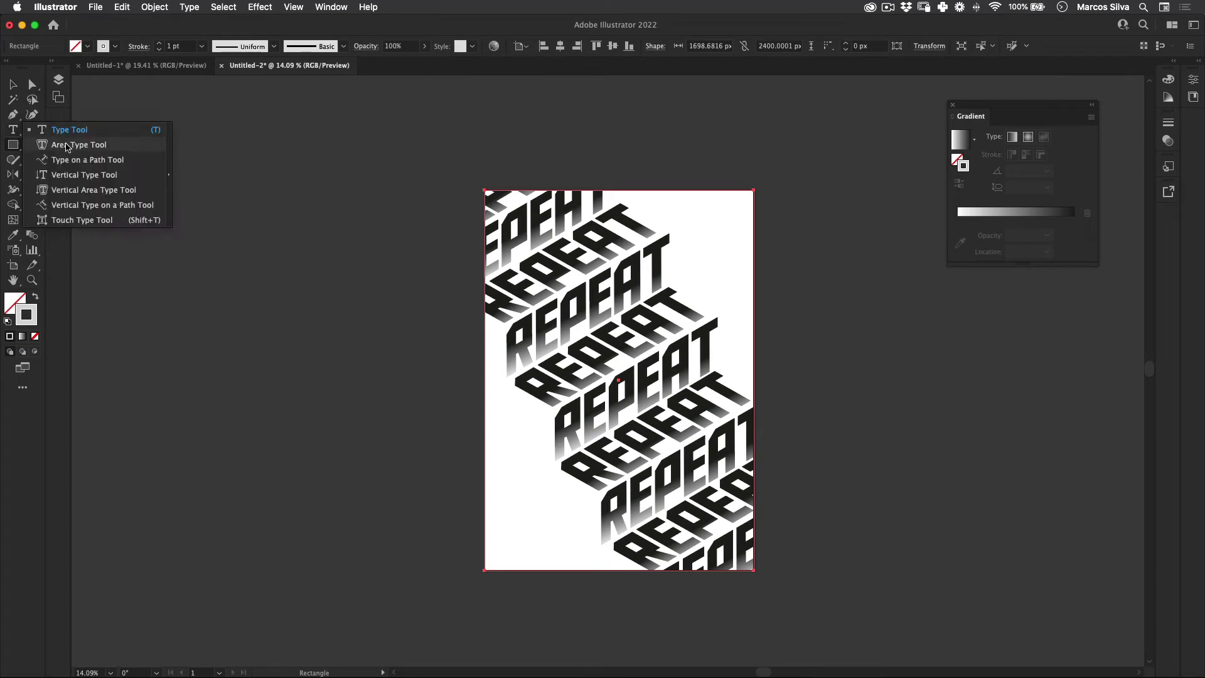
drag(67, 148, 109, 164)
click(572, 192)
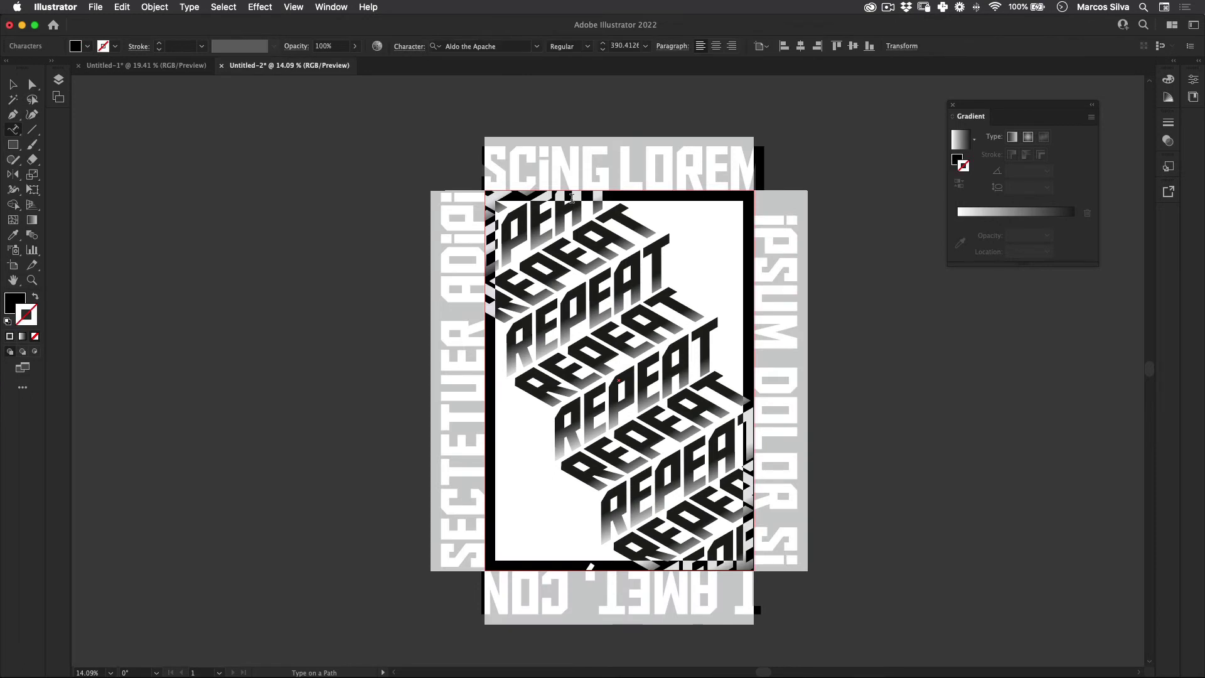
text(RP)
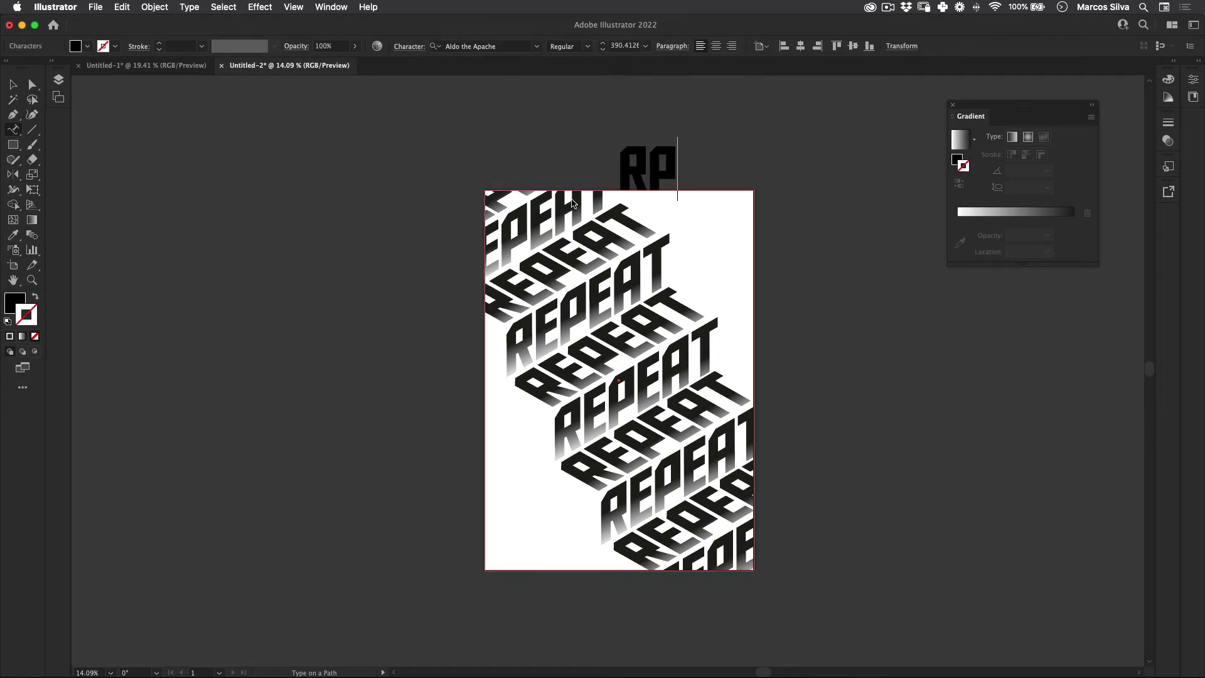
key(BackSpace)
text(EPEATE)
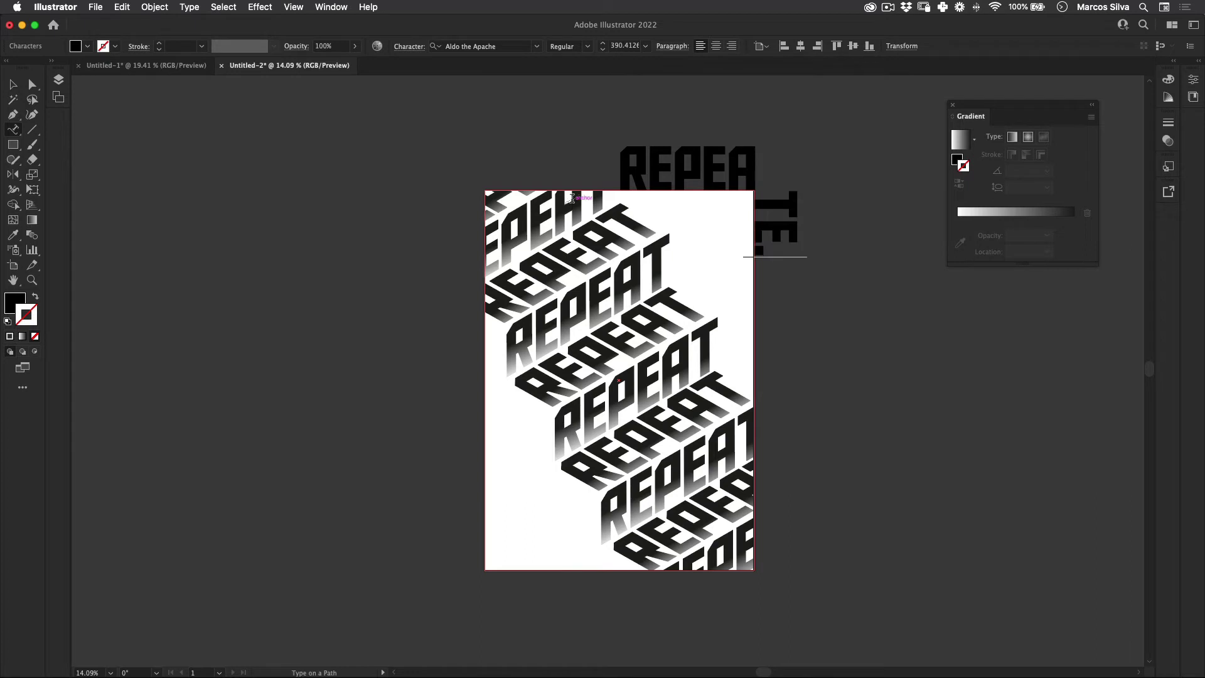
Step: Change the path text's font to PP Neue Machina Inktrap Light Italic
key(super+a)
click(511, 48)
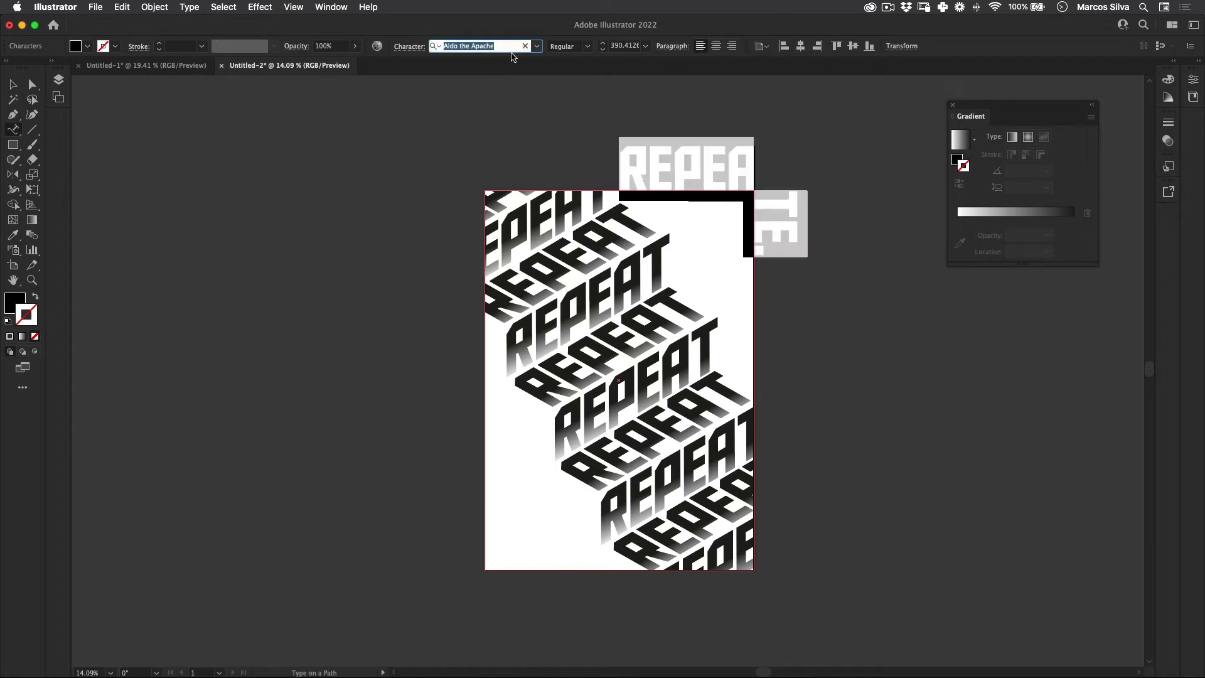
text(pp)
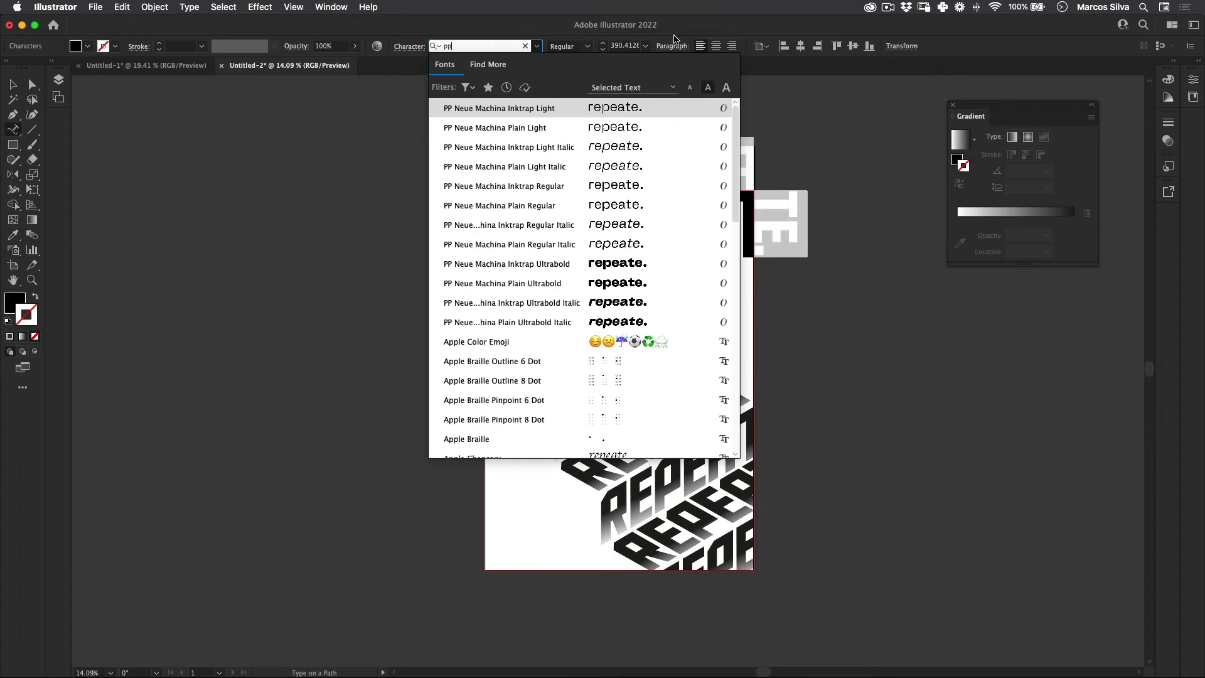
click(552, 151)
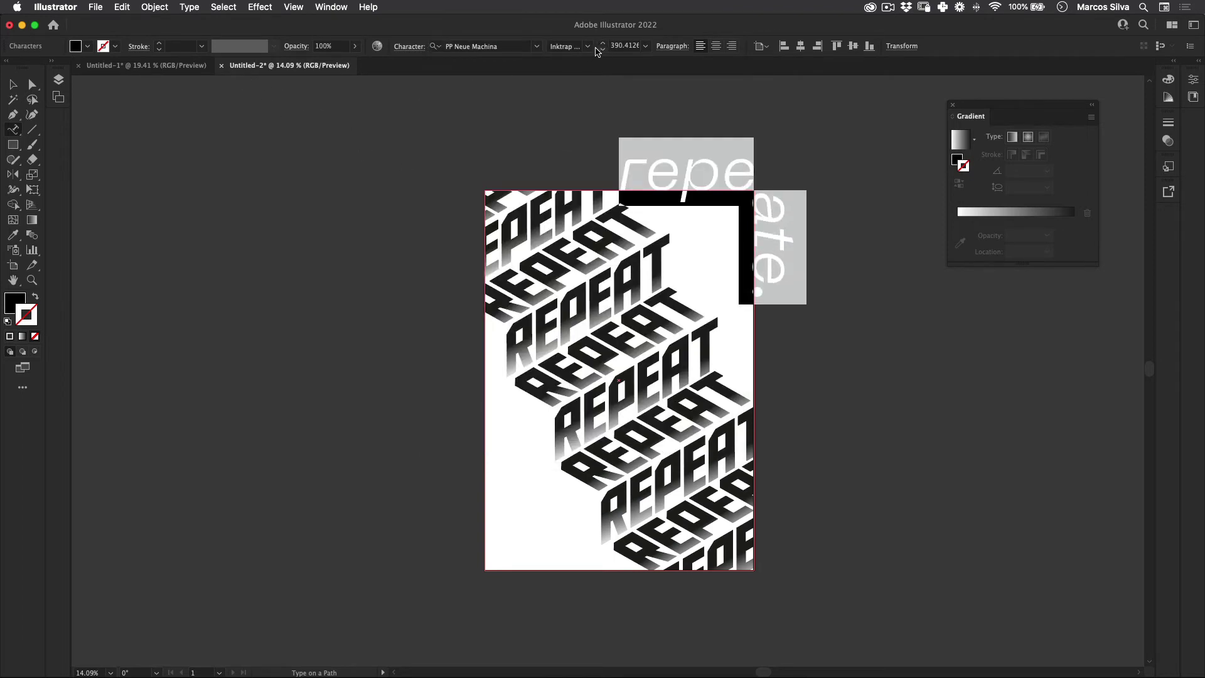
Step: Set the path text's font size to 46 pt
click(626, 46)
key(super+a)
text(10)
key(Return)
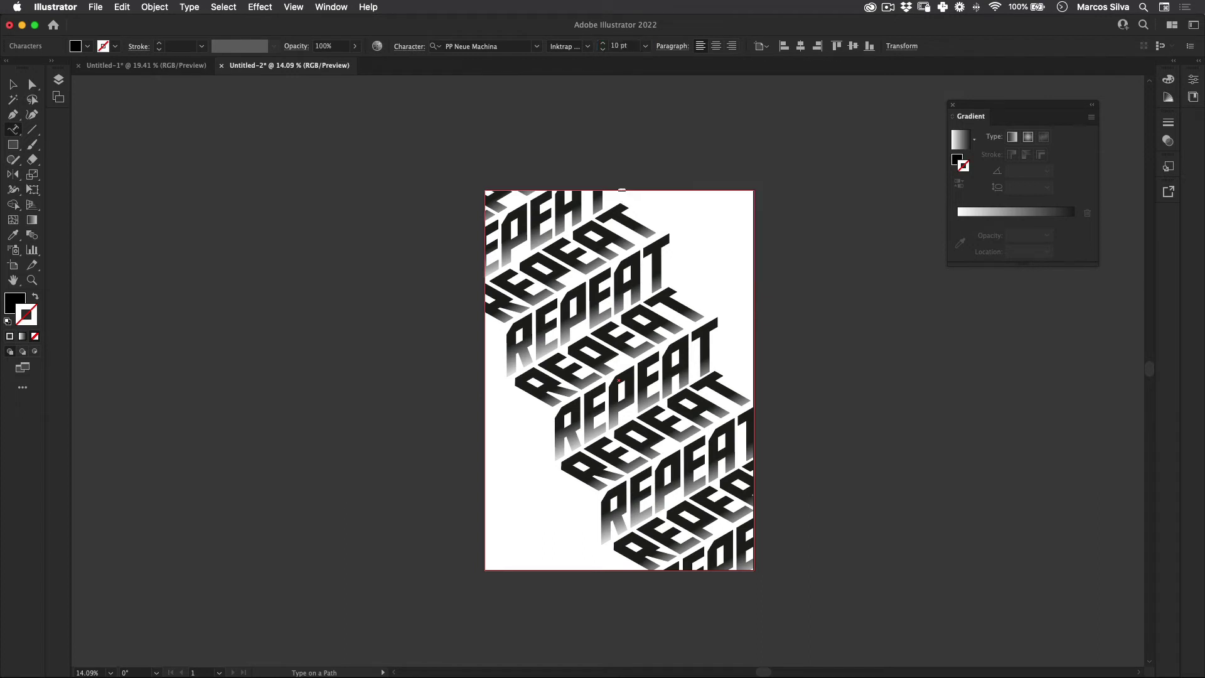
click(630, 45)
key(Up)
key(Up)
key(Up)
key(Up)
key(Up)
key(Up)
key(Up)
click(368, 317)
key(Up)
key(Up)
key(Up)
key(Up)
key(Up)
key(Up)
key(Up)
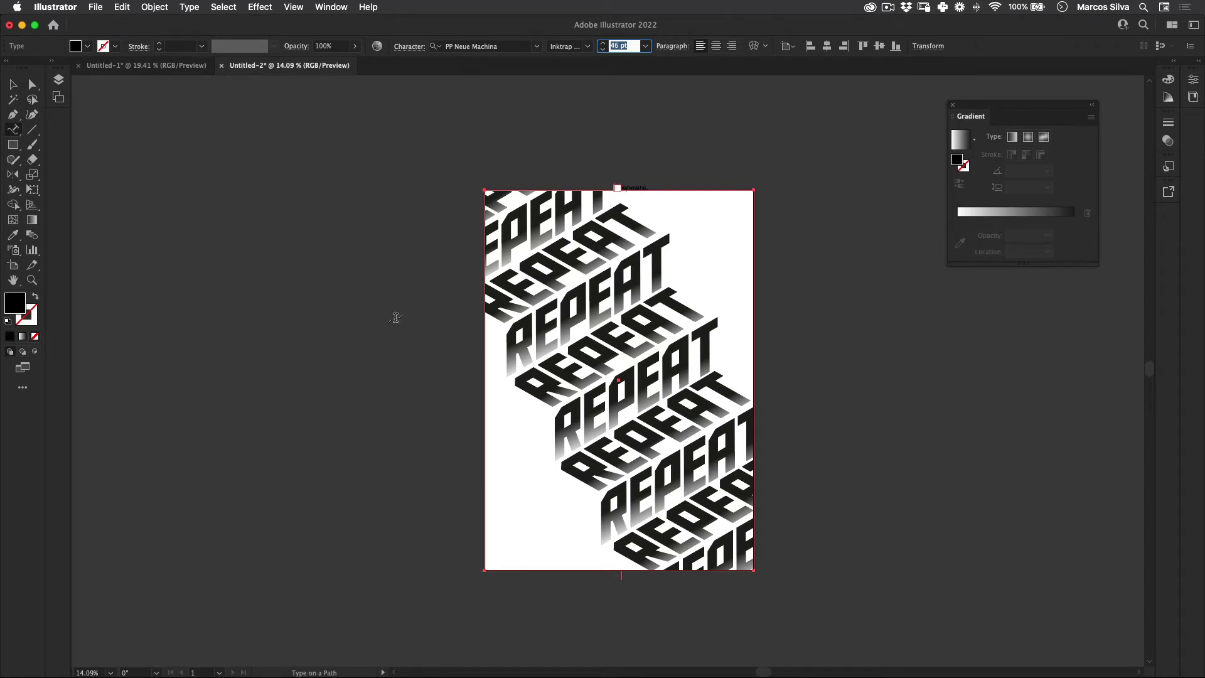
Step: Open the Type on a Path options, align the text to the path by Ascender and turn on the preview
click(12, 83)
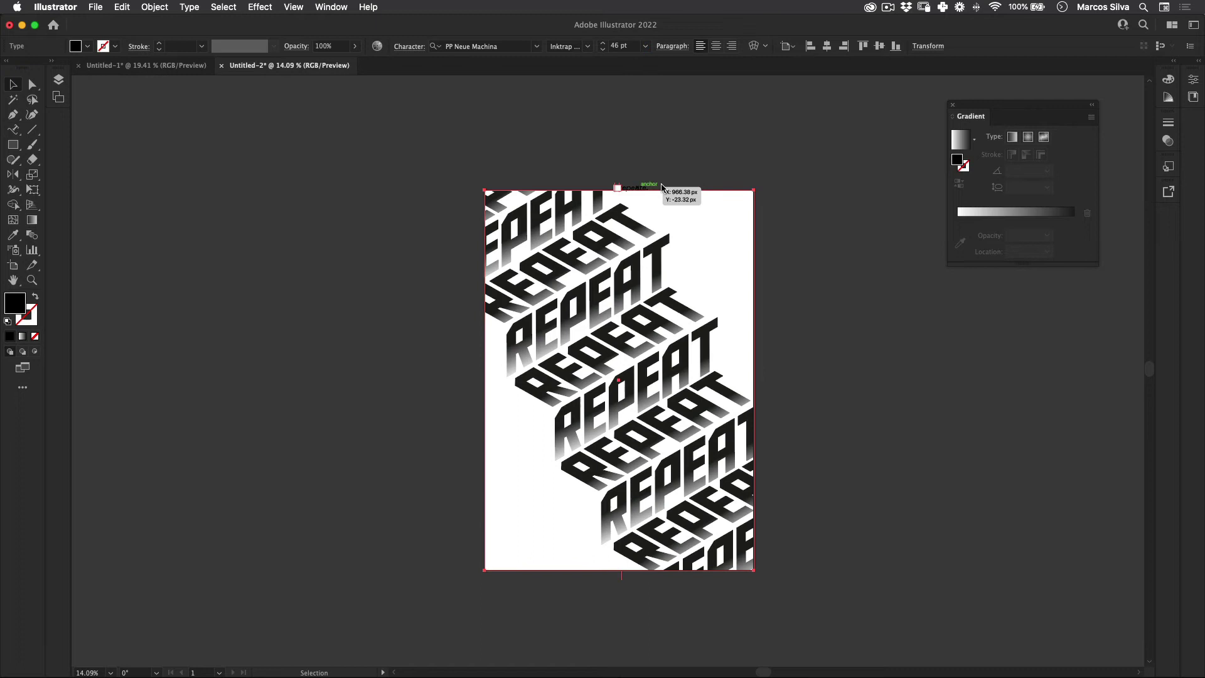
double_click(21, 128)
drag(797, 393, 828, 206)
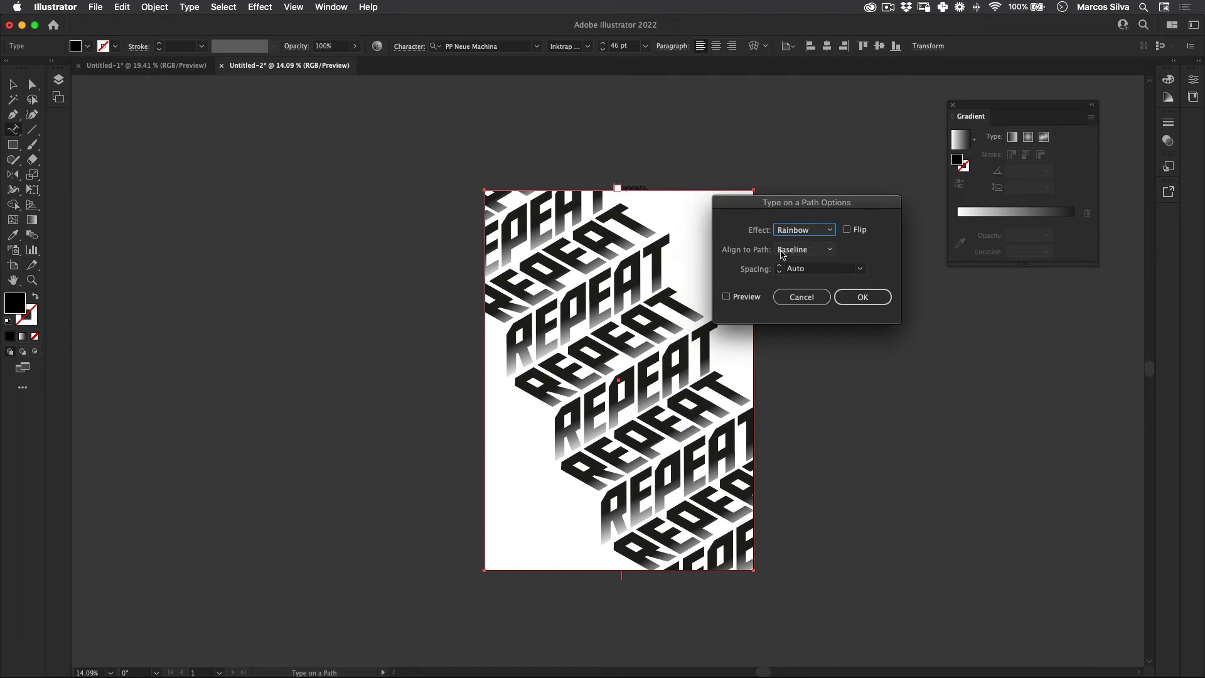
click(820, 251)
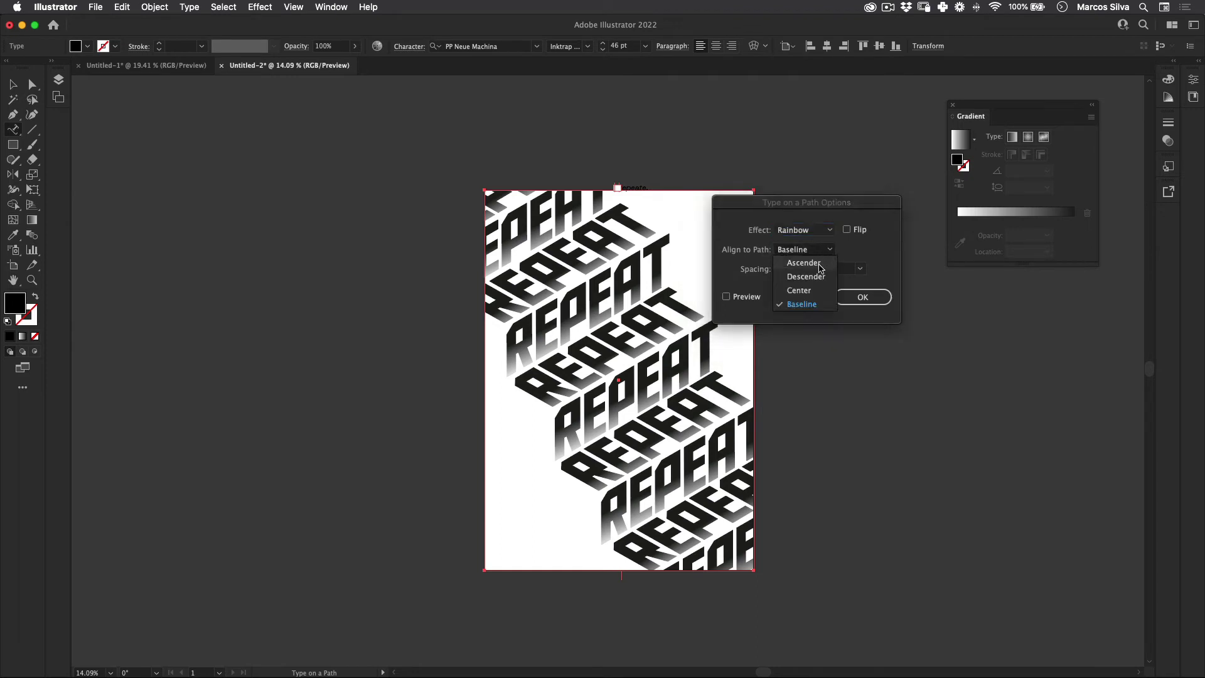
click(817, 267)
click(740, 294)
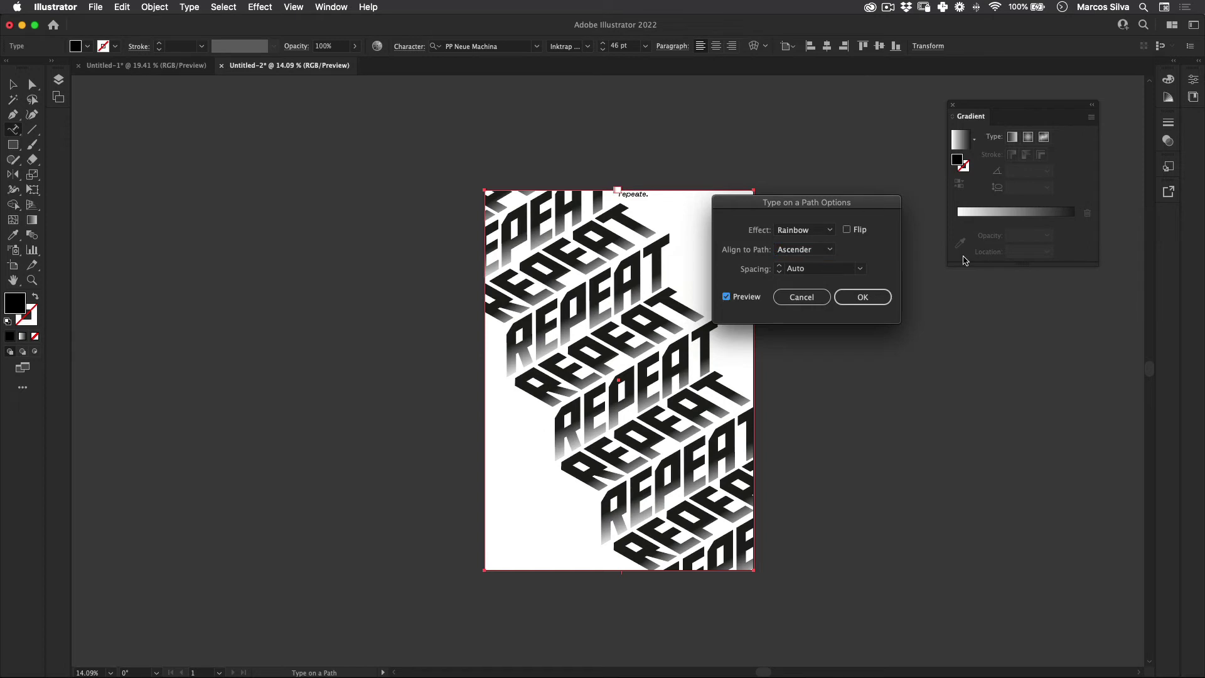
Step: Try the Baseline, Descender and Center path alignments on the border text
click(812, 251)
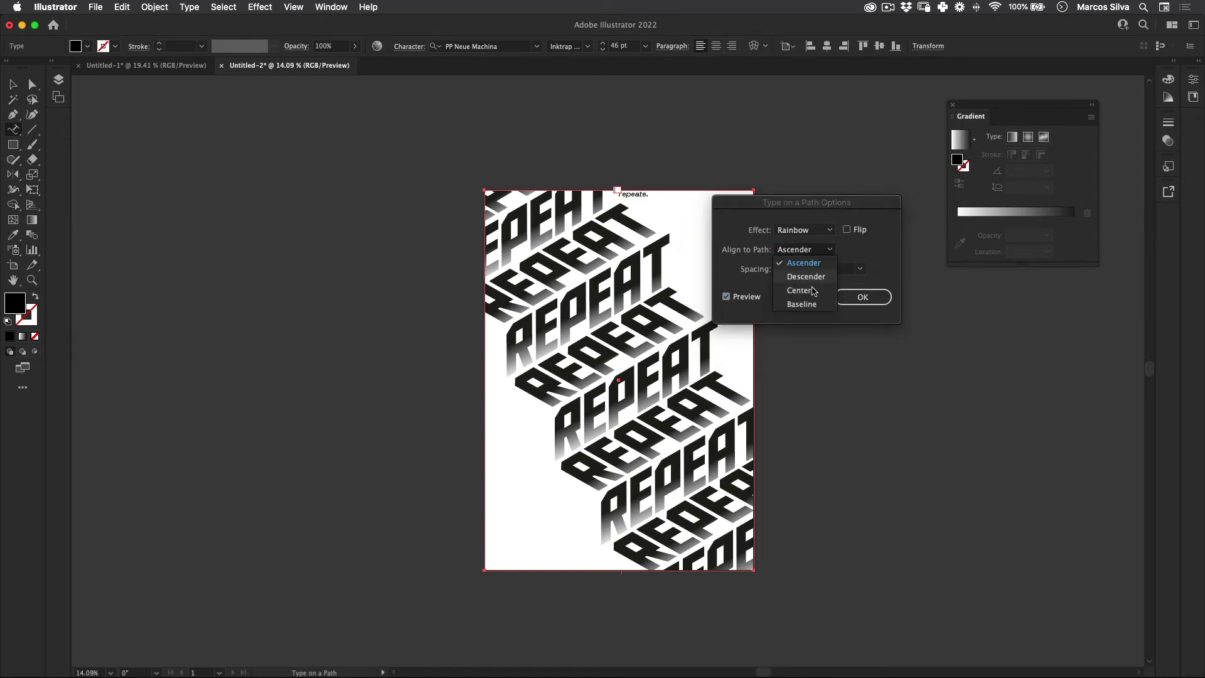
click(802, 305)
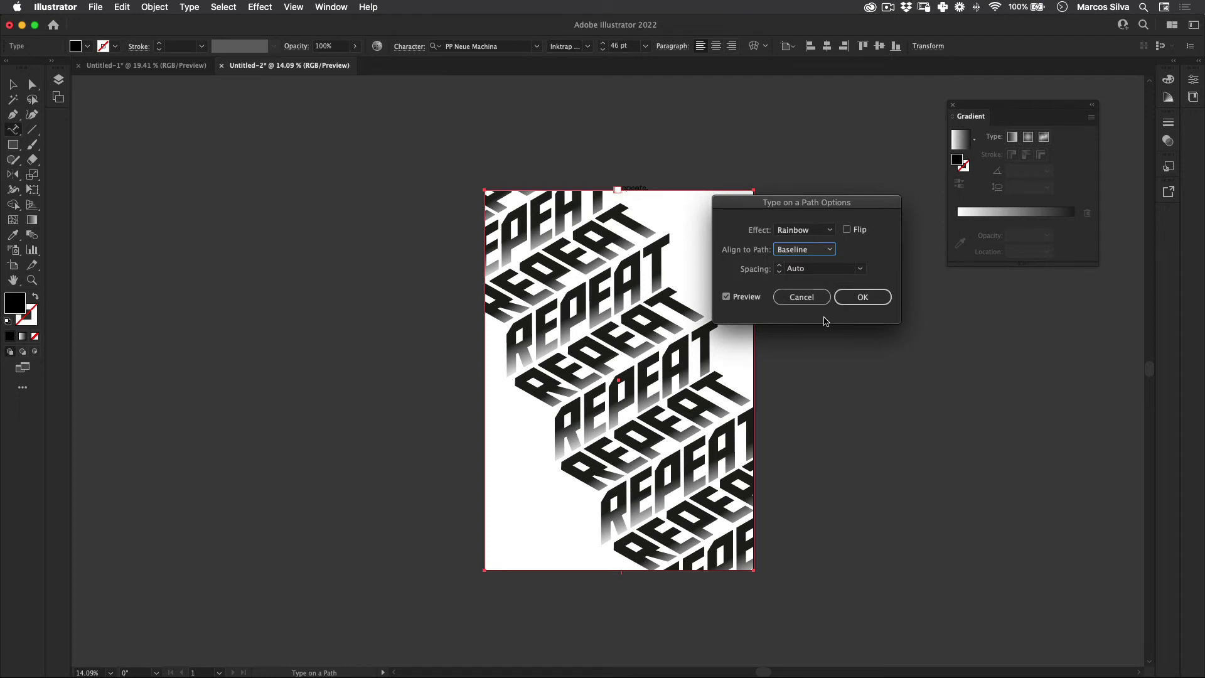
click(811, 251)
click(821, 274)
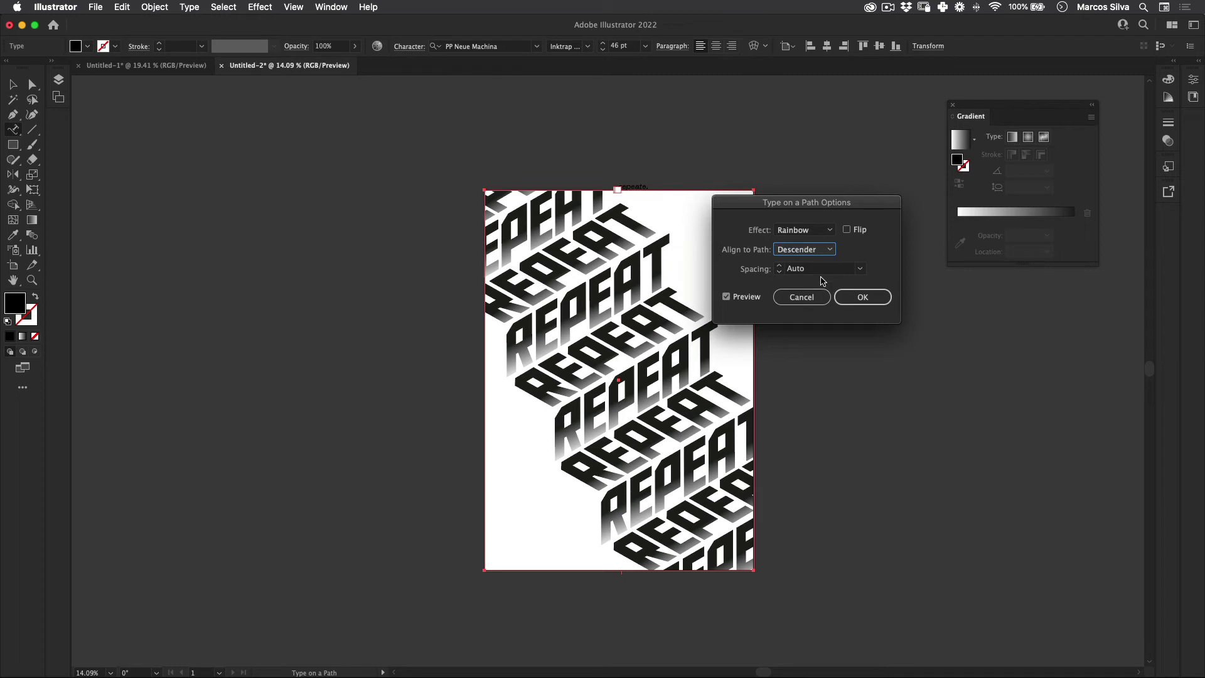
click(802, 251)
click(795, 264)
click(803, 251)
click(822, 283)
click(812, 250)
click(801, 304)
Step: Choose the Ascender alignment for the path text and apply the options
click(801, 248)
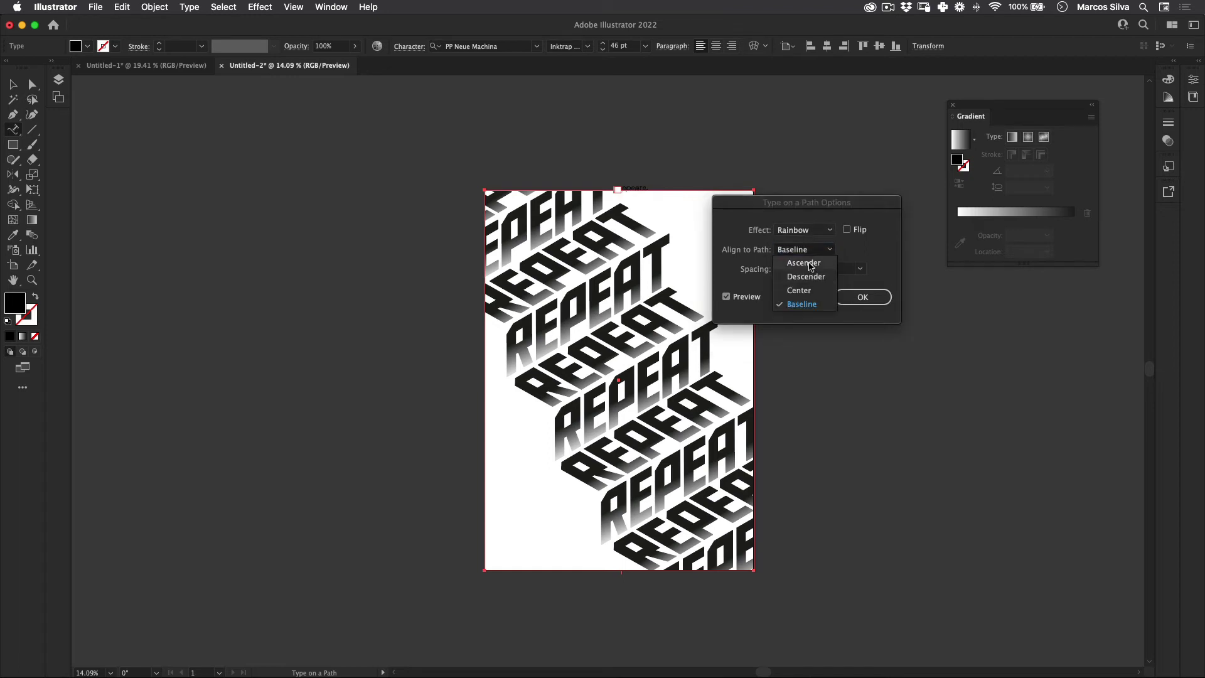
click(811, 263)
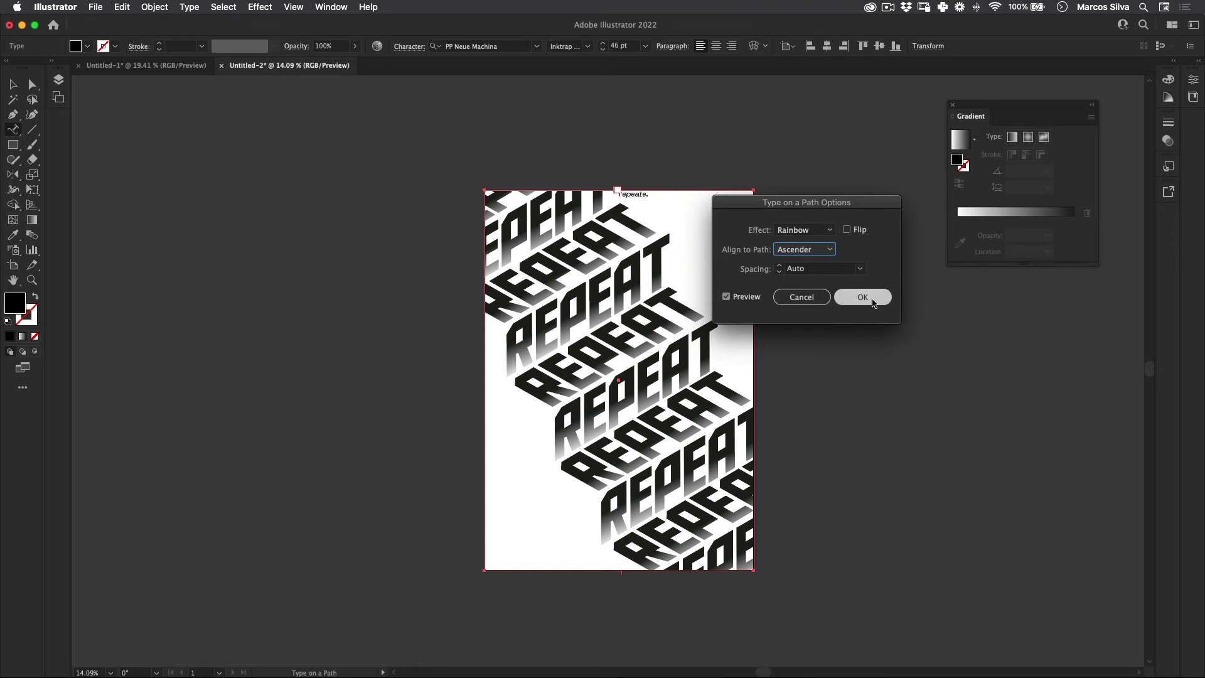
key(Return)
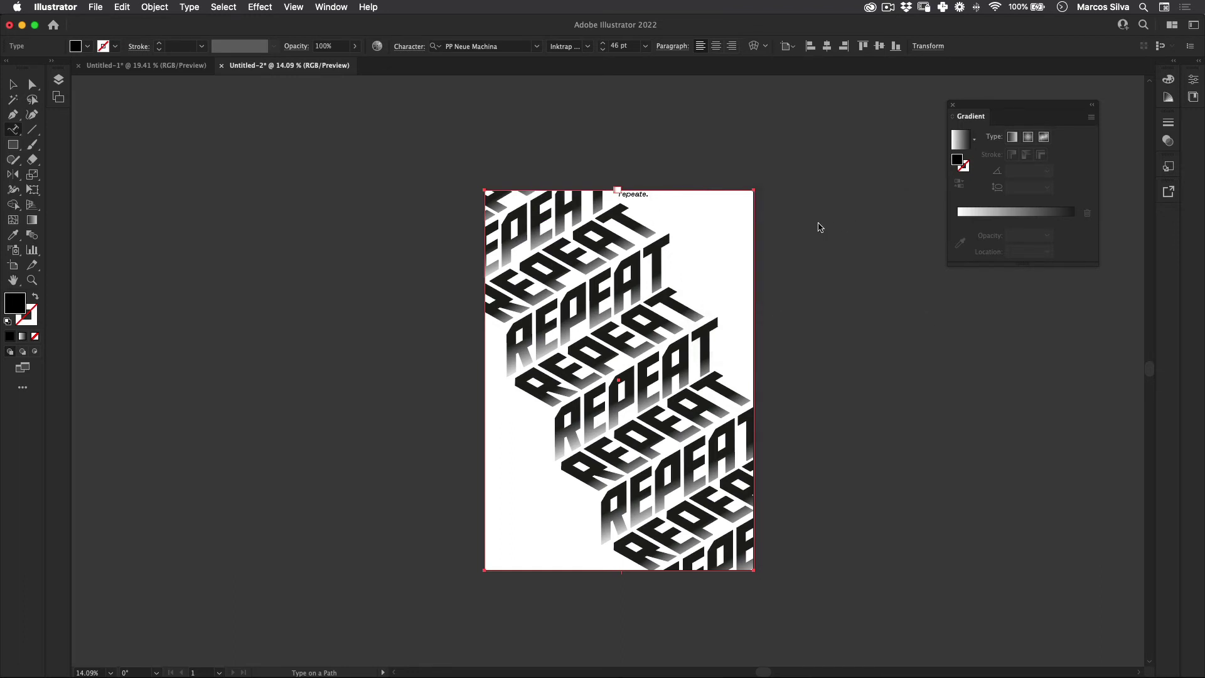
click(819, 227)
key(Return)
click(822, 210)
key(Return)
click(14, 83)
click(261, 194)
double_click(644, 195)
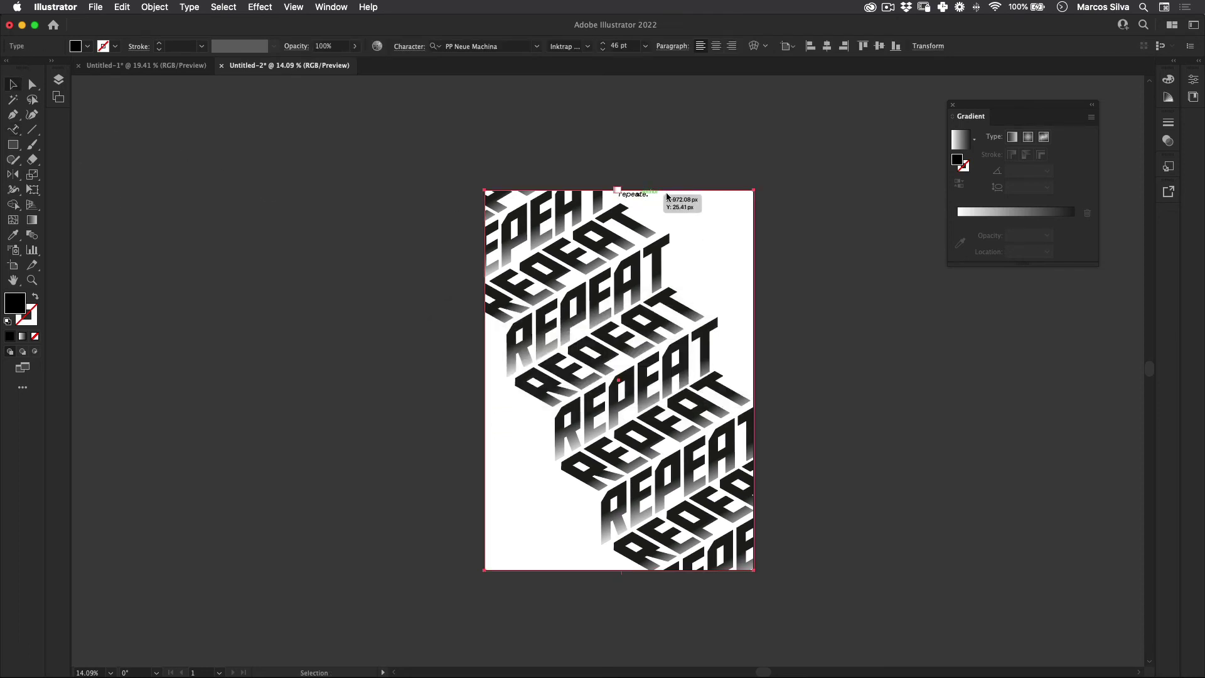
drag(648, 193, 615, 194)
key(super+c)
key(Escape)
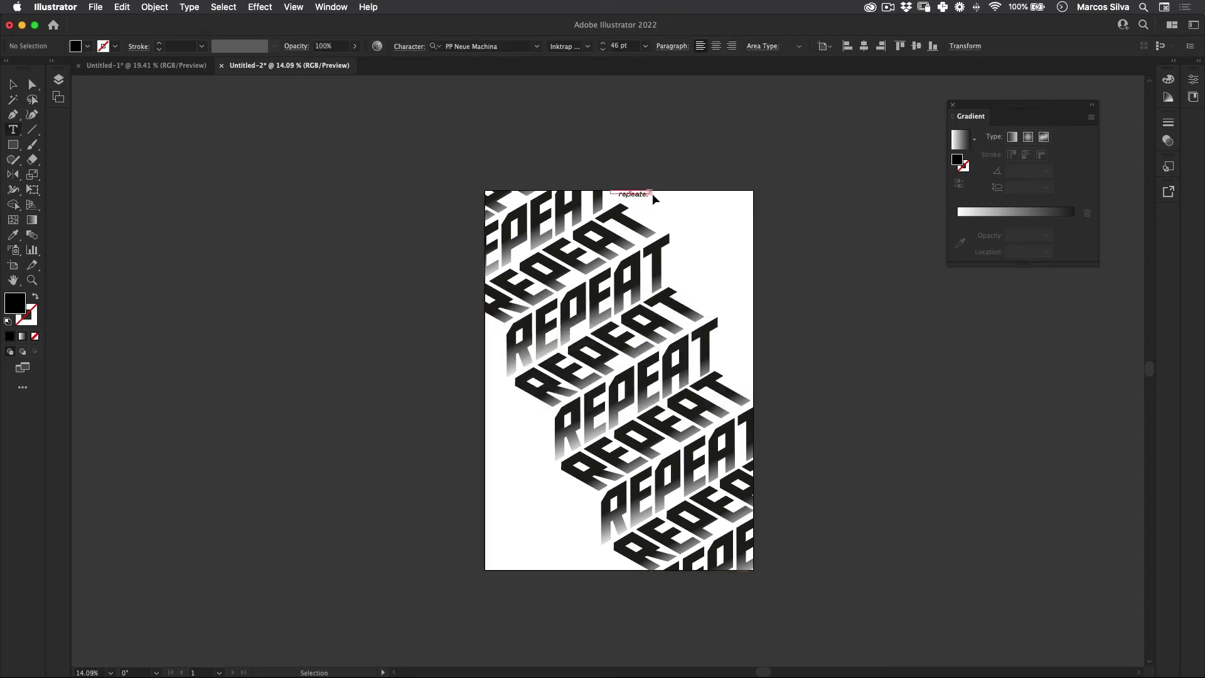
Step: Duplicate the word "repeate." within the border path text until it appears four times in a row
key(t)
triple_click(638, 193)
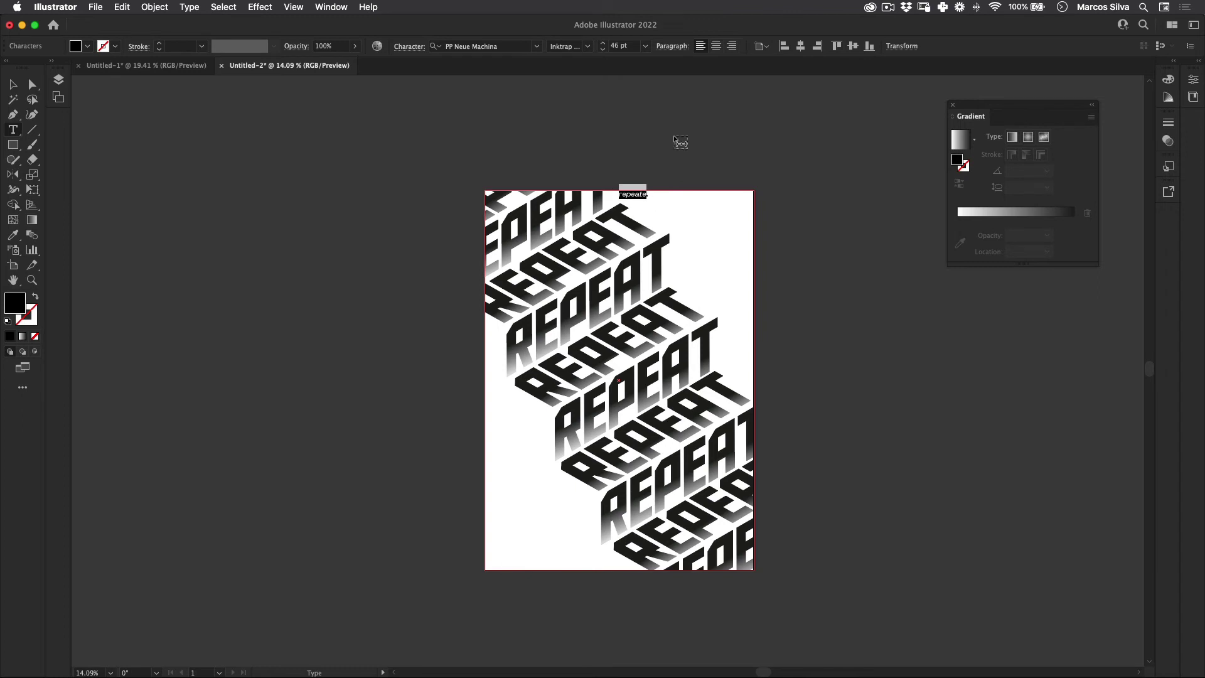
key(Right)
key(super+v)
key(super+a)
key(super+c)
key(Right)
key(super+v)
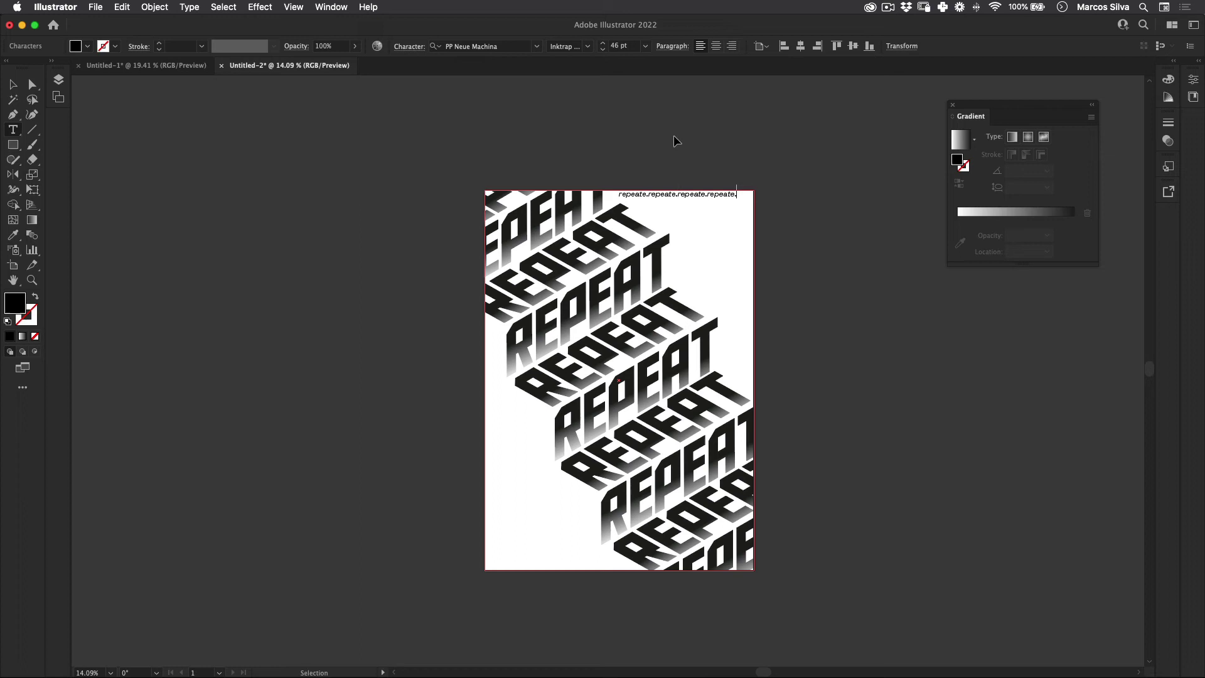
Step: Keep appending copies of the entire border text until it fills the path around all artboard edges, and deselect it
key(super+a)
key(super+c)
key(Right)
key(super+v)
key(super+a)
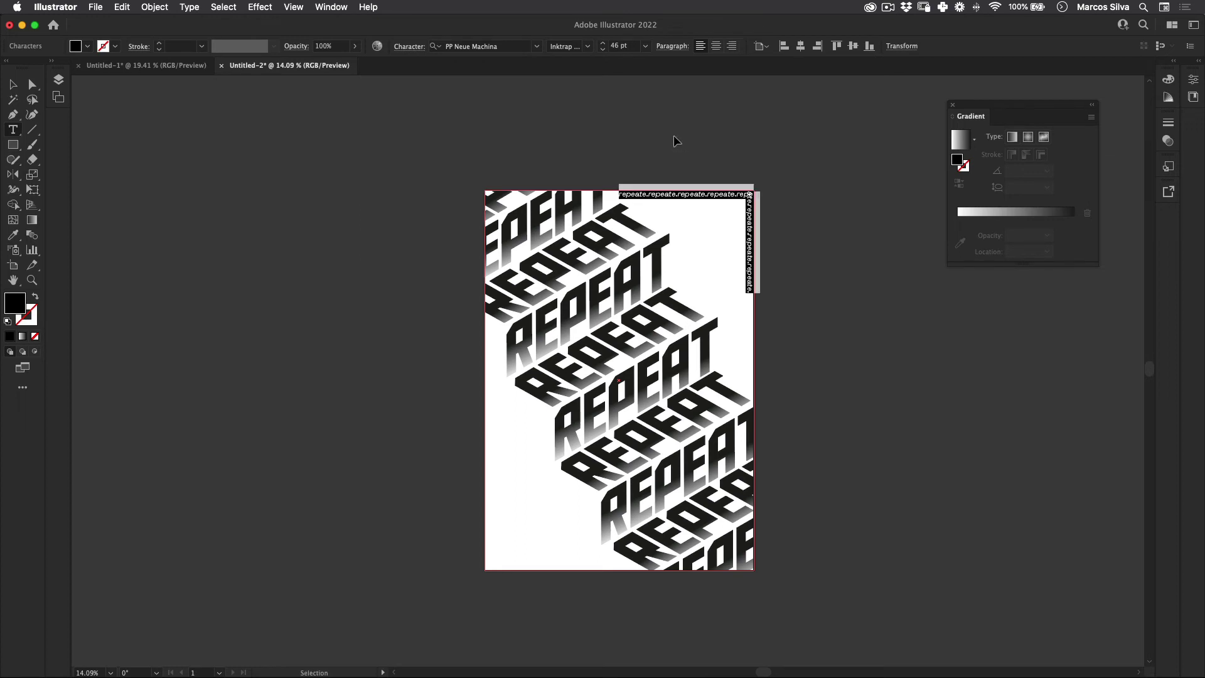
key(super+c)
key(Right)
key(super+v)
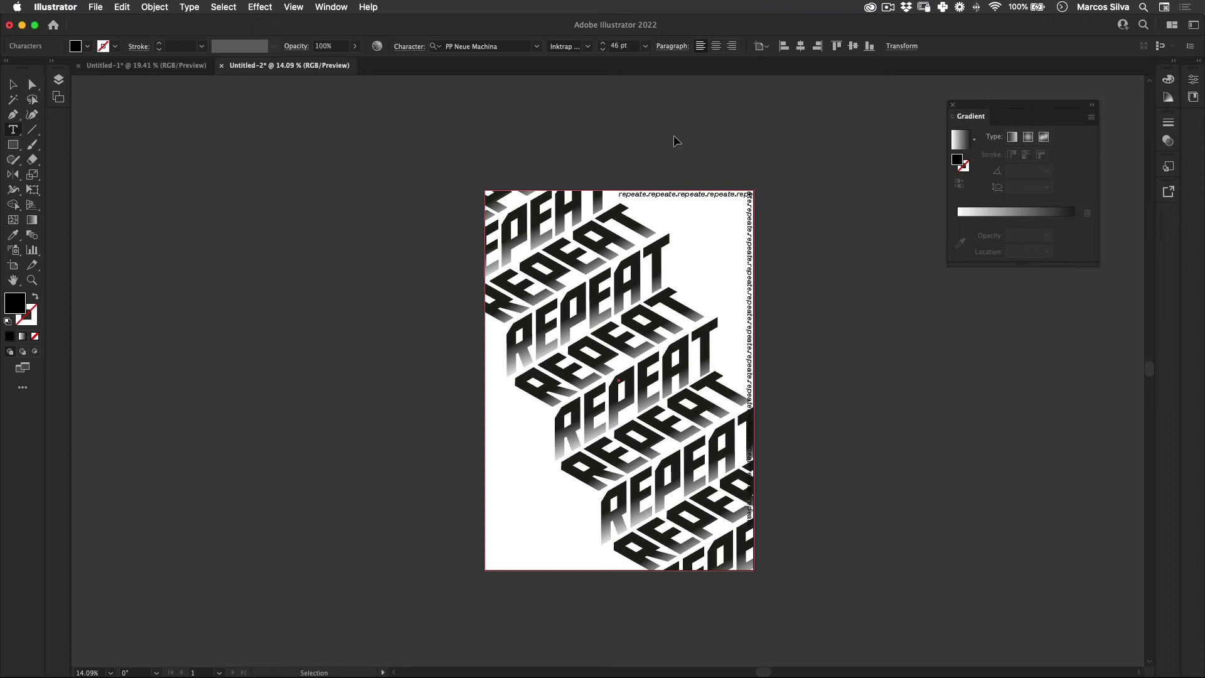
key(super+v)
key(super+a)
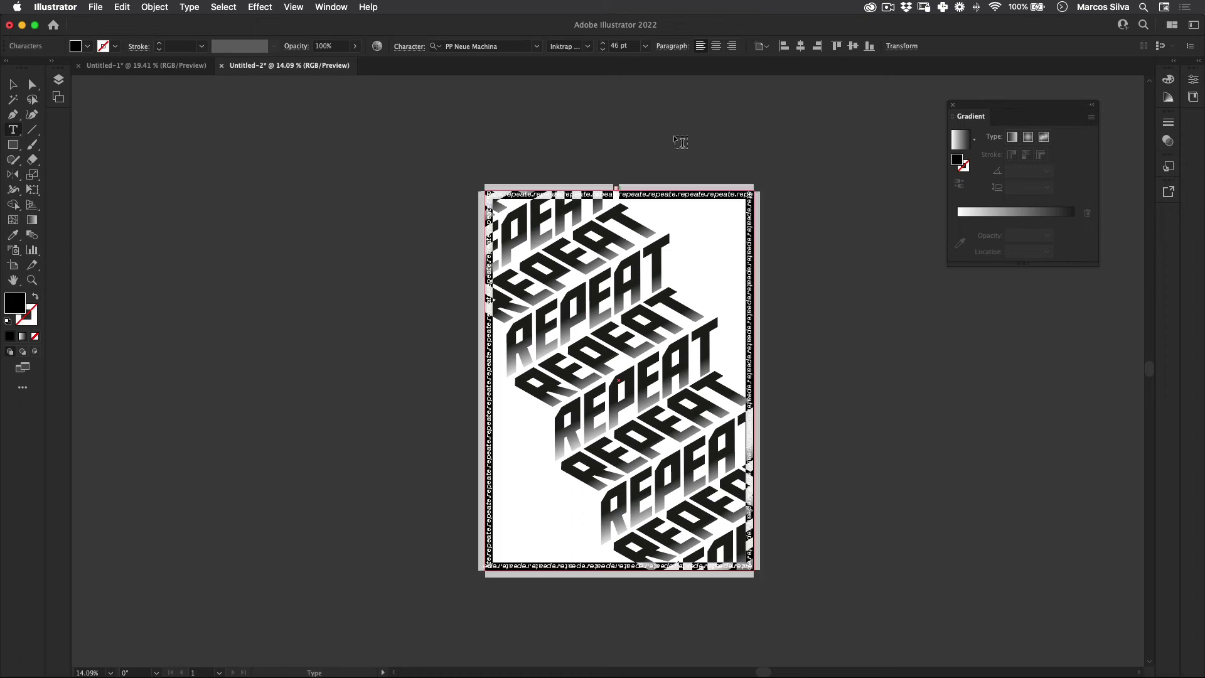
click(12, 85)
click(209, 516)
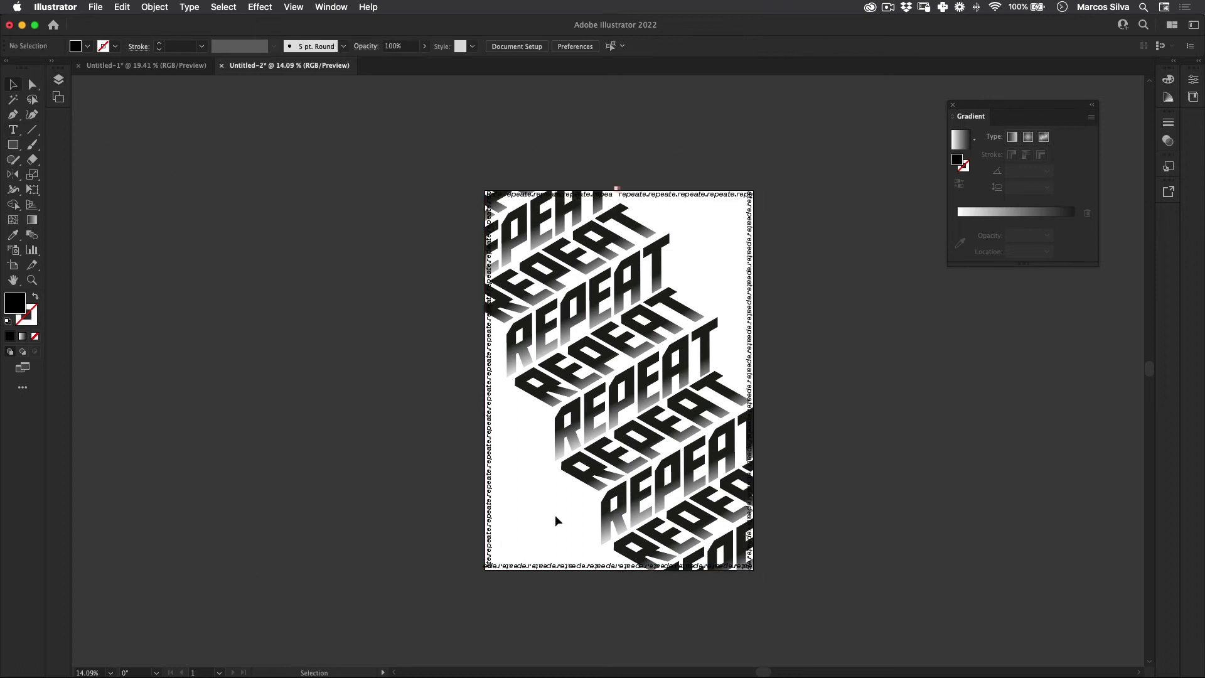
Step: Try to remove the cut-off "repea" where the border text ends at the middle of the artboard's upper edge
click(758, 291)
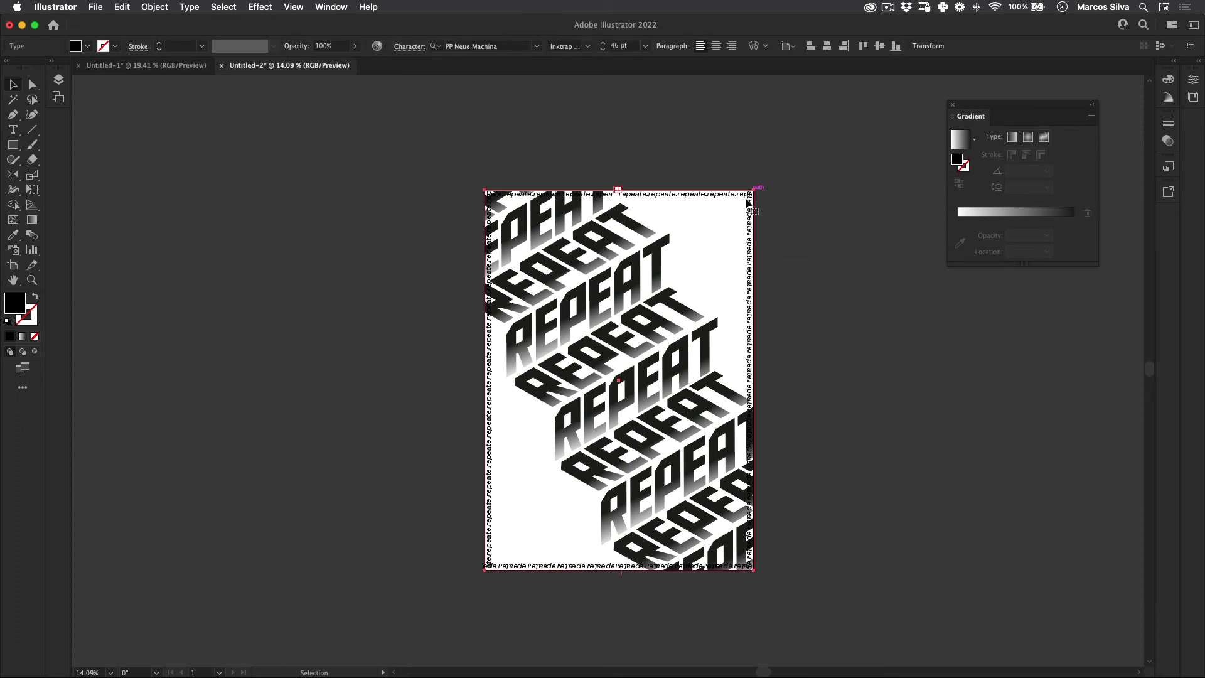
key(z)
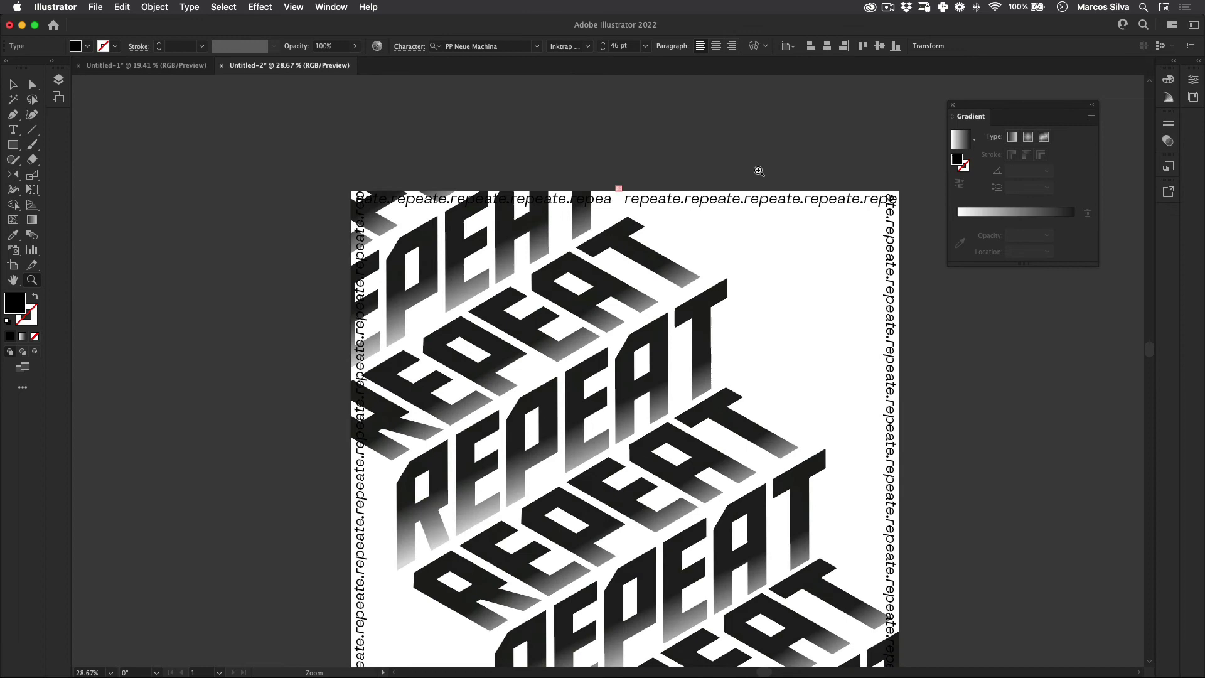
drag(759, 171, 860, 157)
key(t)
click(587, 212)
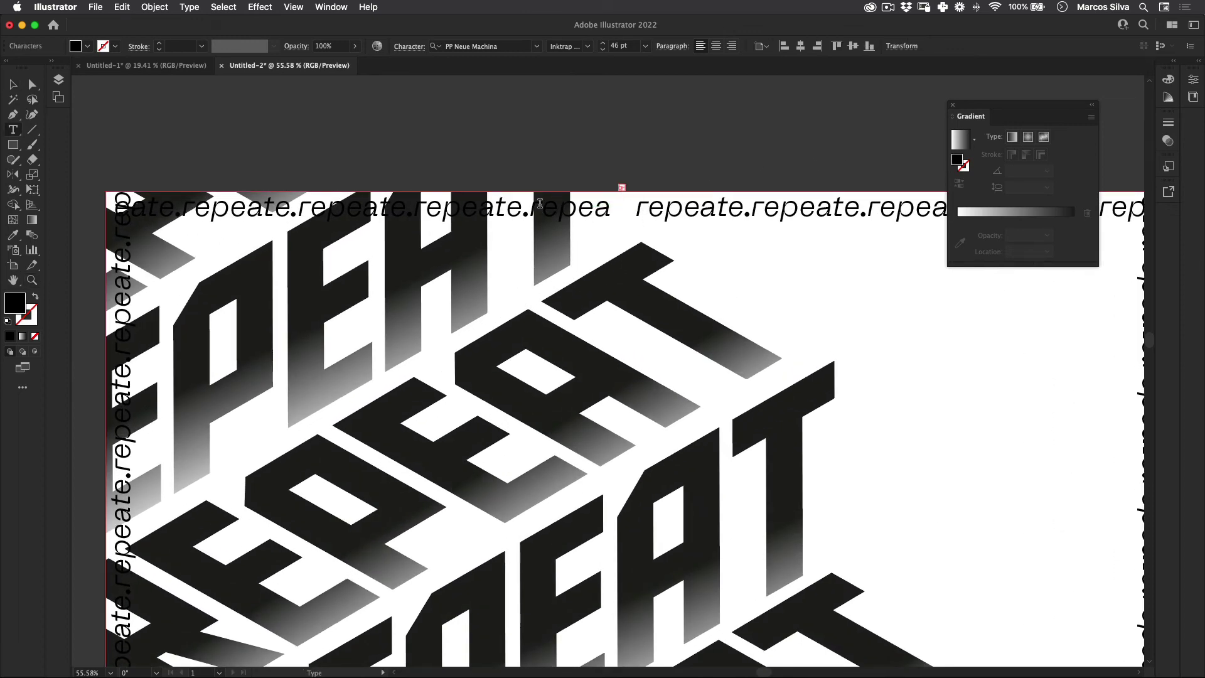
drag(610, 207, 523, 202)
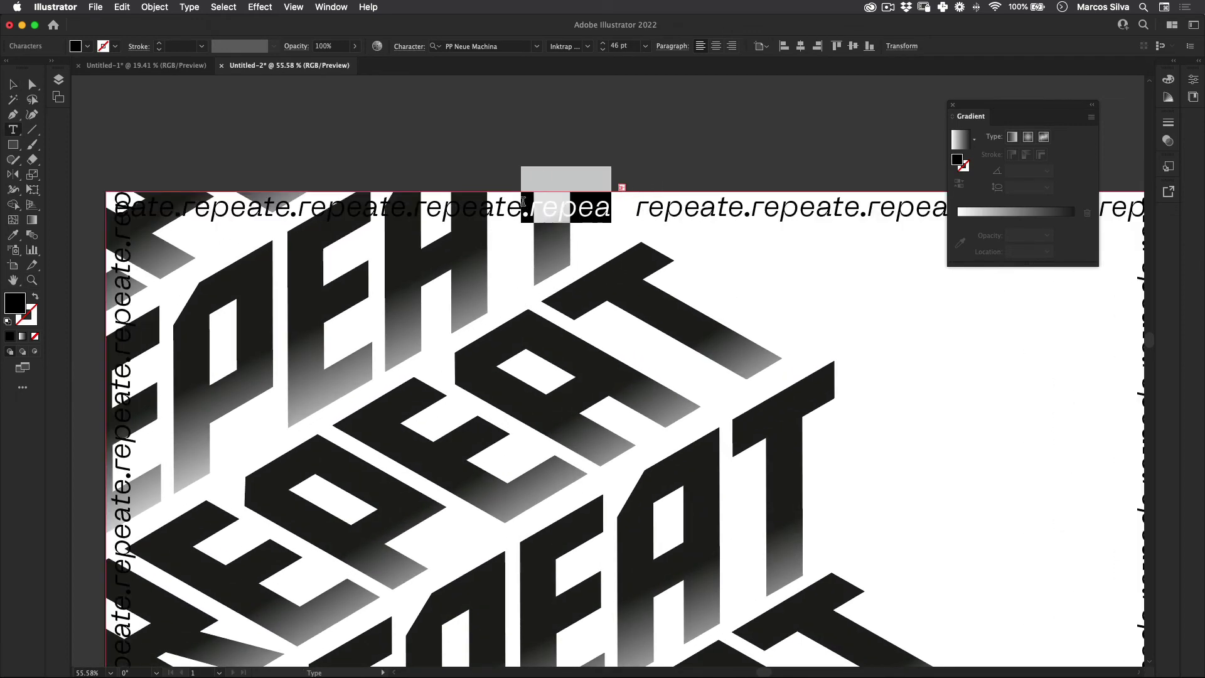
key(BackSpace)
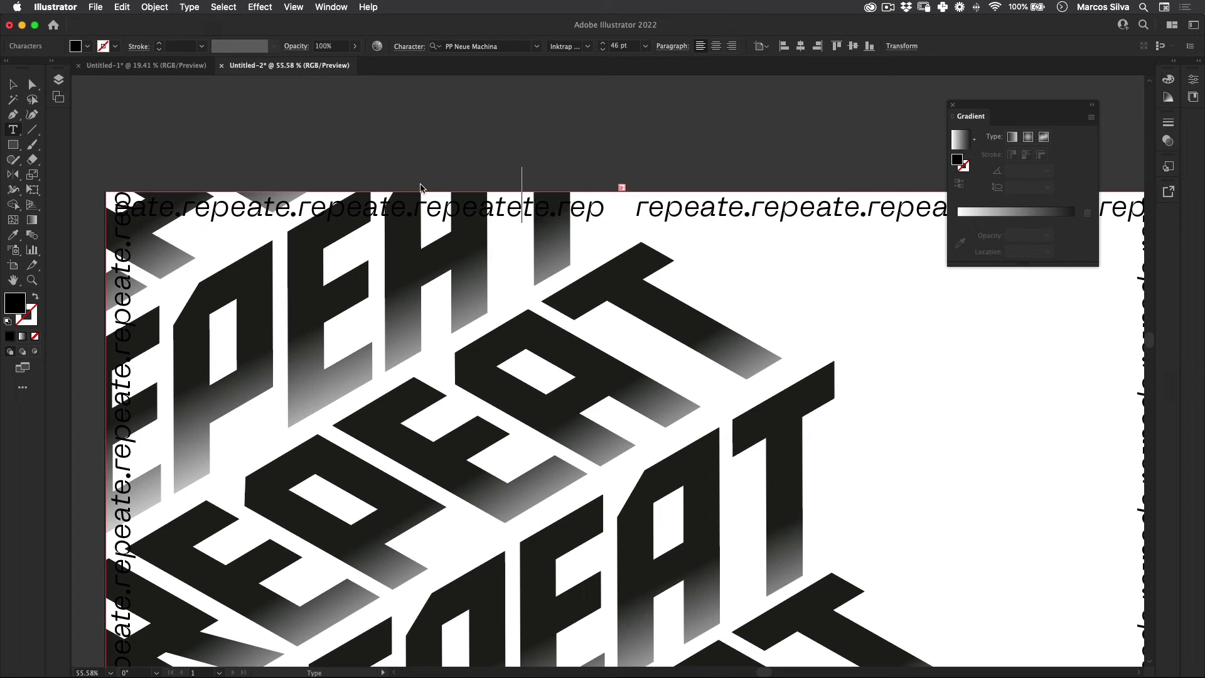
key(BackSpace)
key(BackSpace)
key(BackSpace)
key(BackSpace)
key(BackSpace)
key(BackSpace)
key(BackSpace)
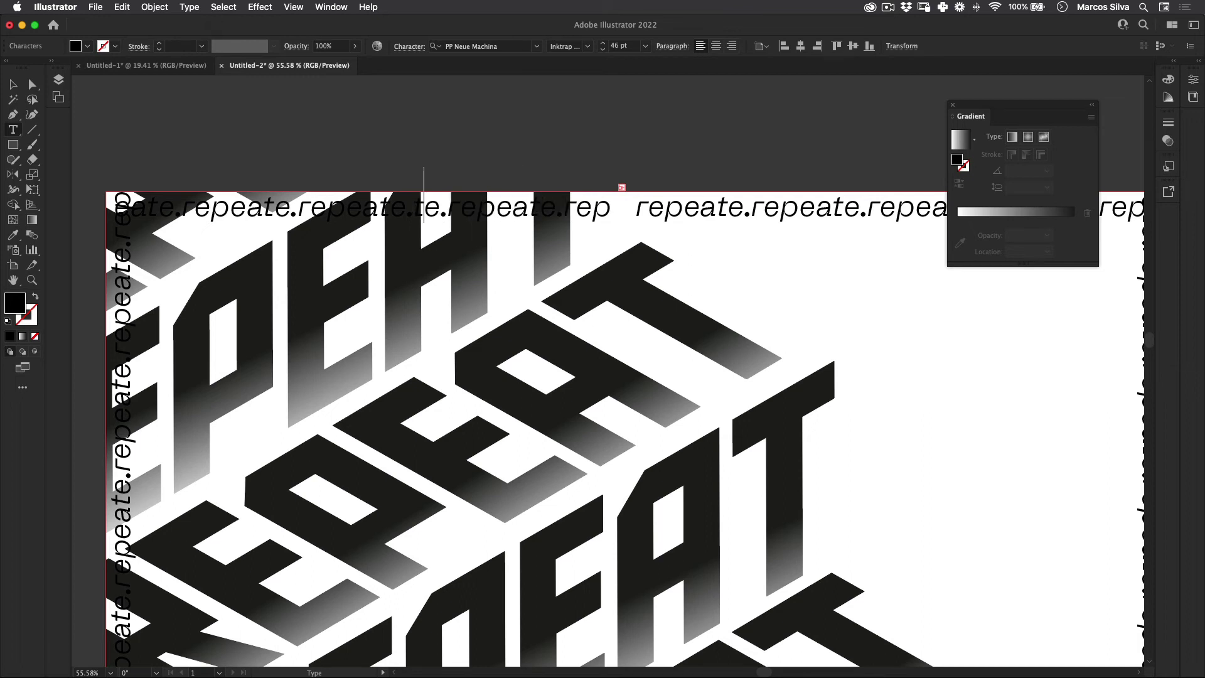
Step: Delete the stray letters left in the border text and put back the period between the repeated words
key(Right)
key(Right)
key(BackSpace)
key(BackSpace)
key(BackSpace)
key(BackSpace)
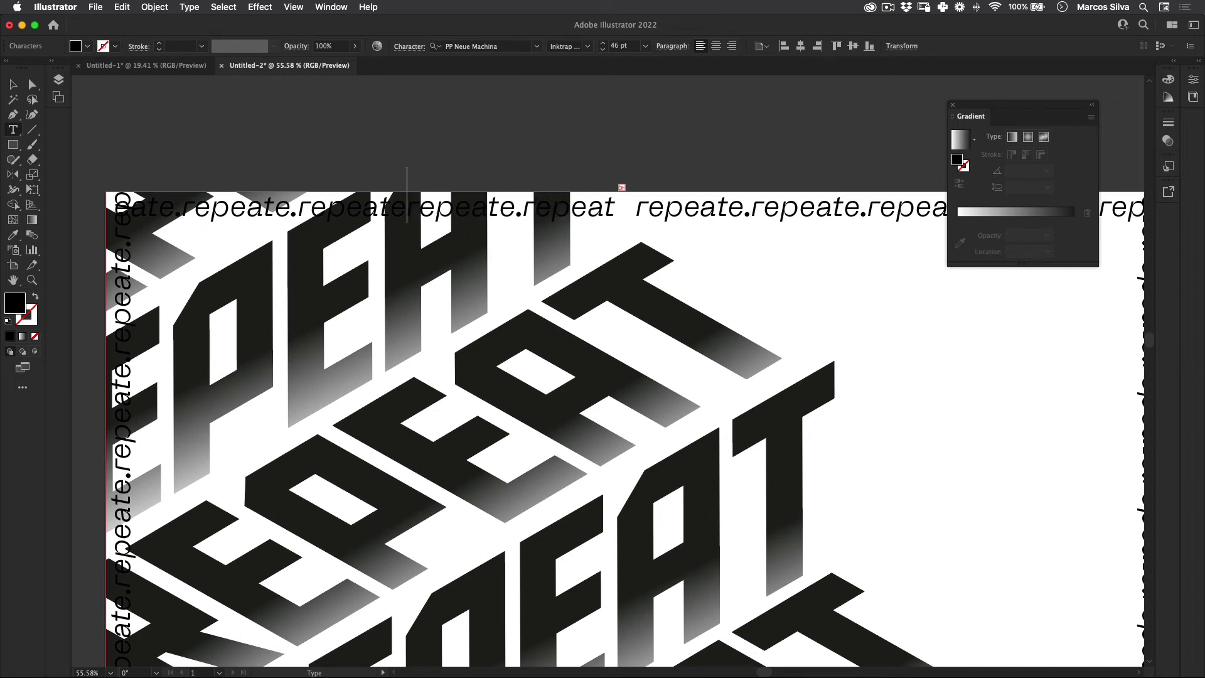
text(.)
key(Escape)
key(z)
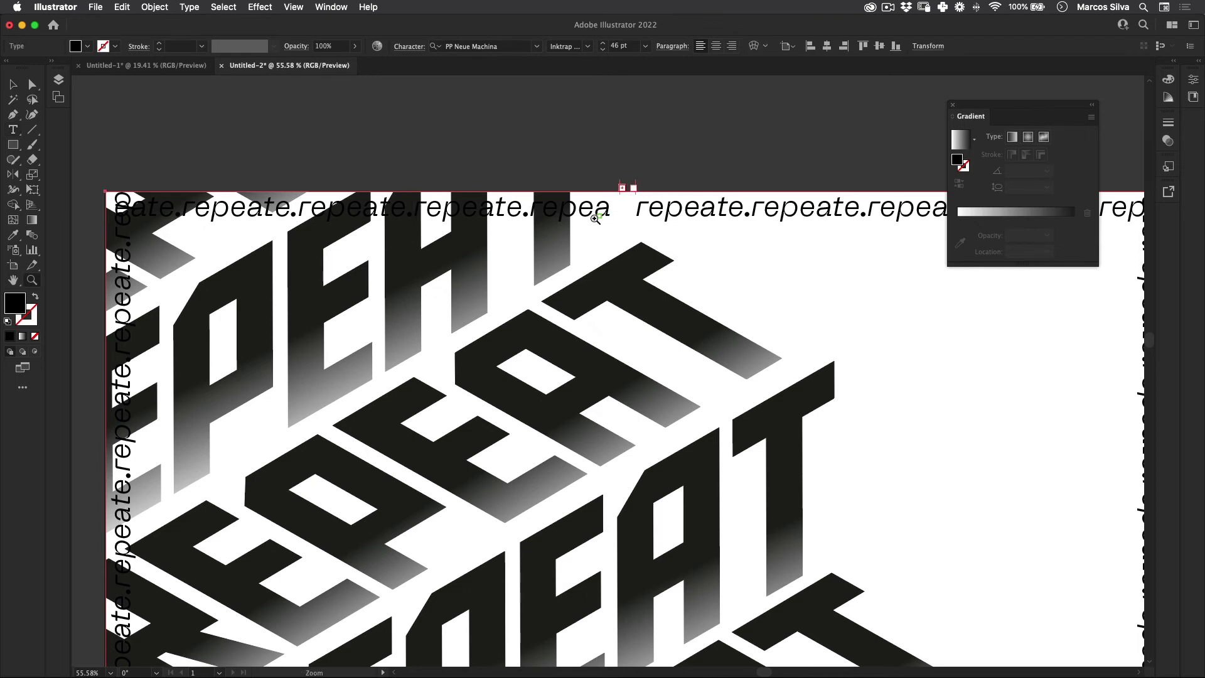
Step: Draw a rectangle of about 1699 by 2400 px covering the whole artboard
alt+click(593, 220)
drag(513, 238, 345, 272)
drag(535, 298, 476, 213)
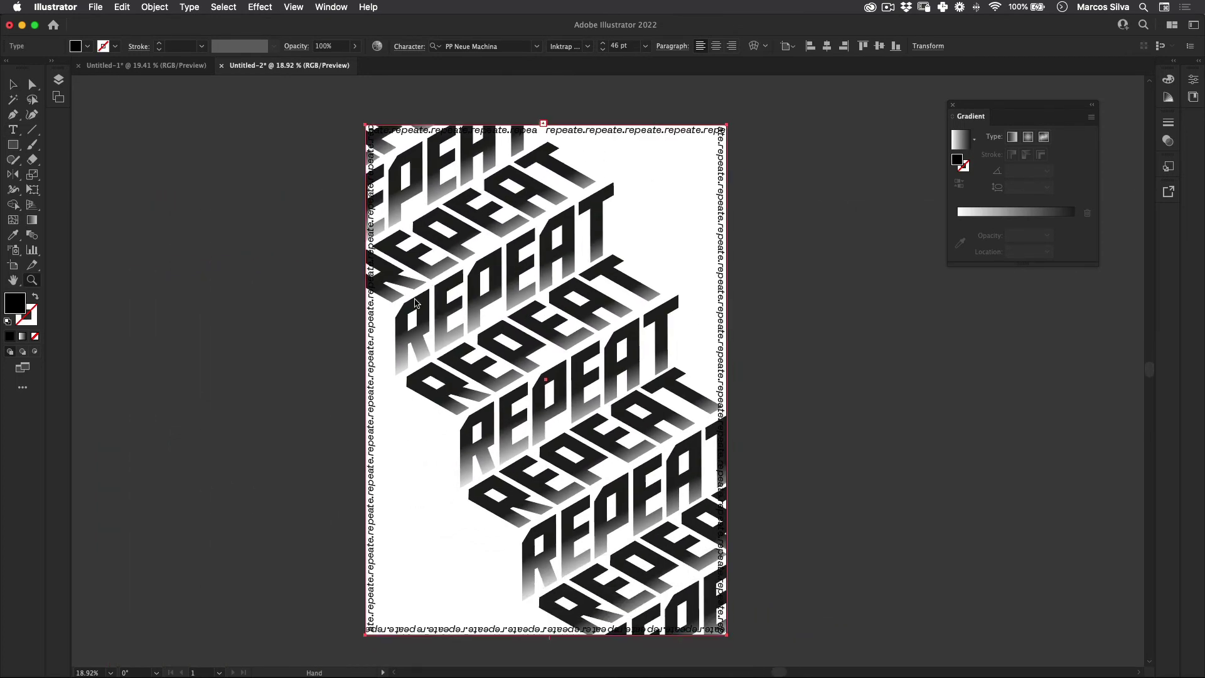
click(300, 348)
key(super+0)
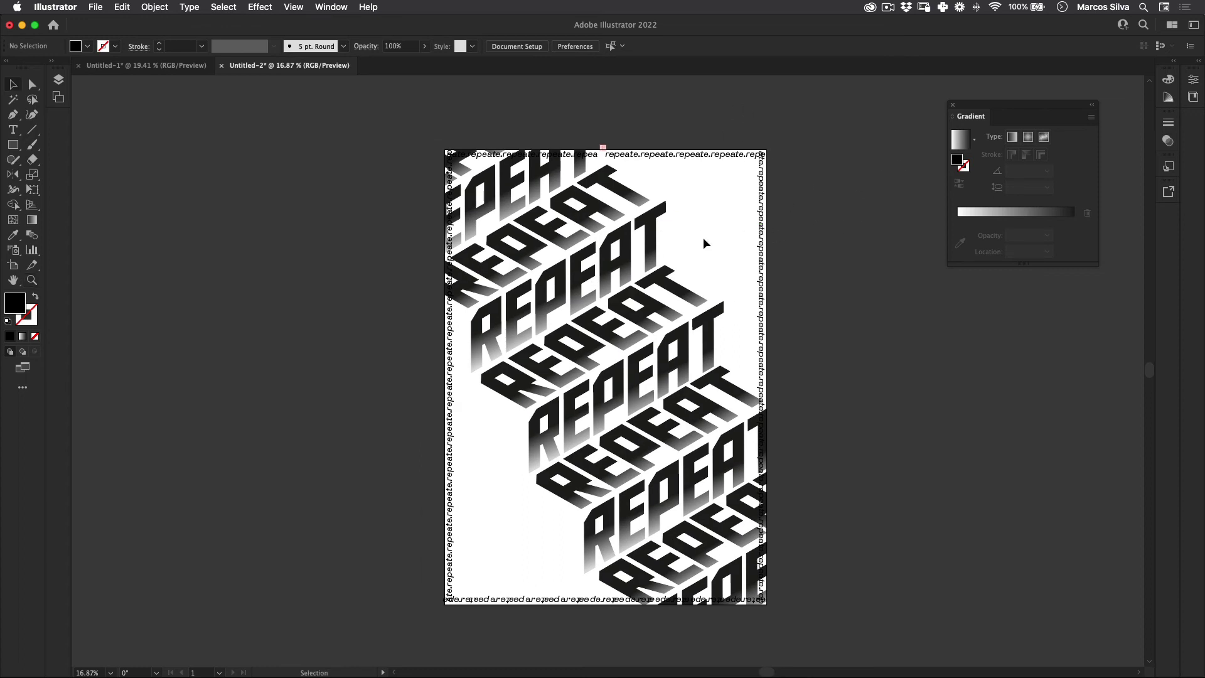
click(19, 143)
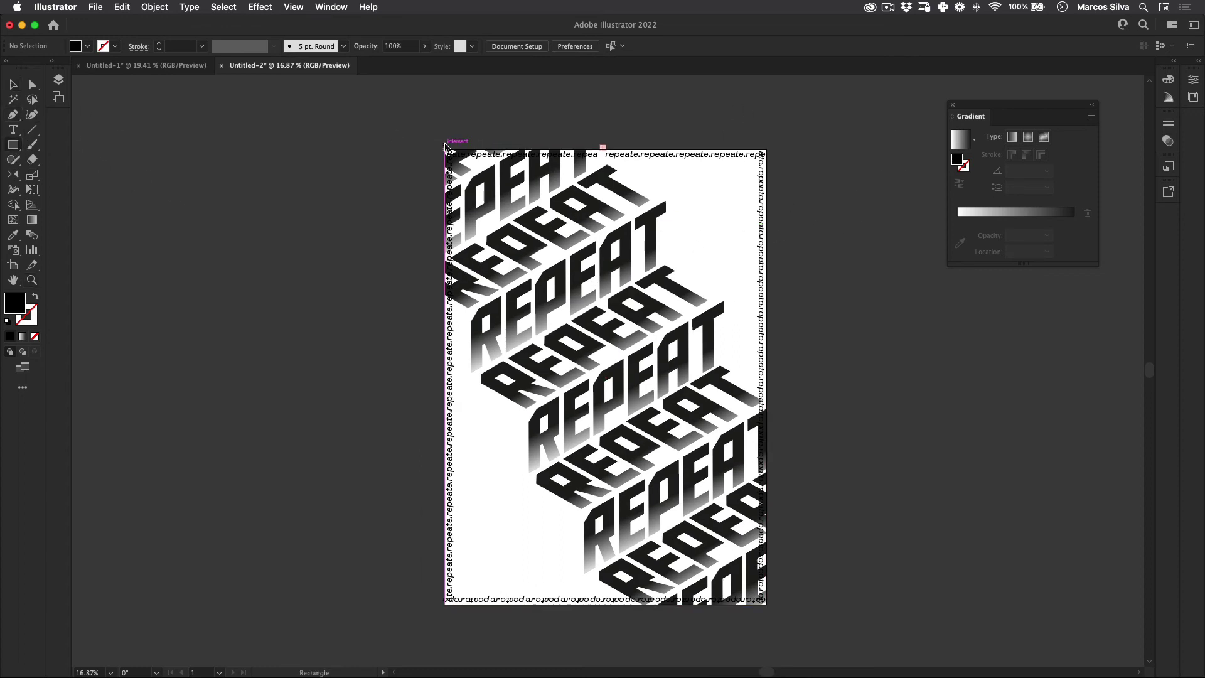
drag(445, 150, 767, 604)
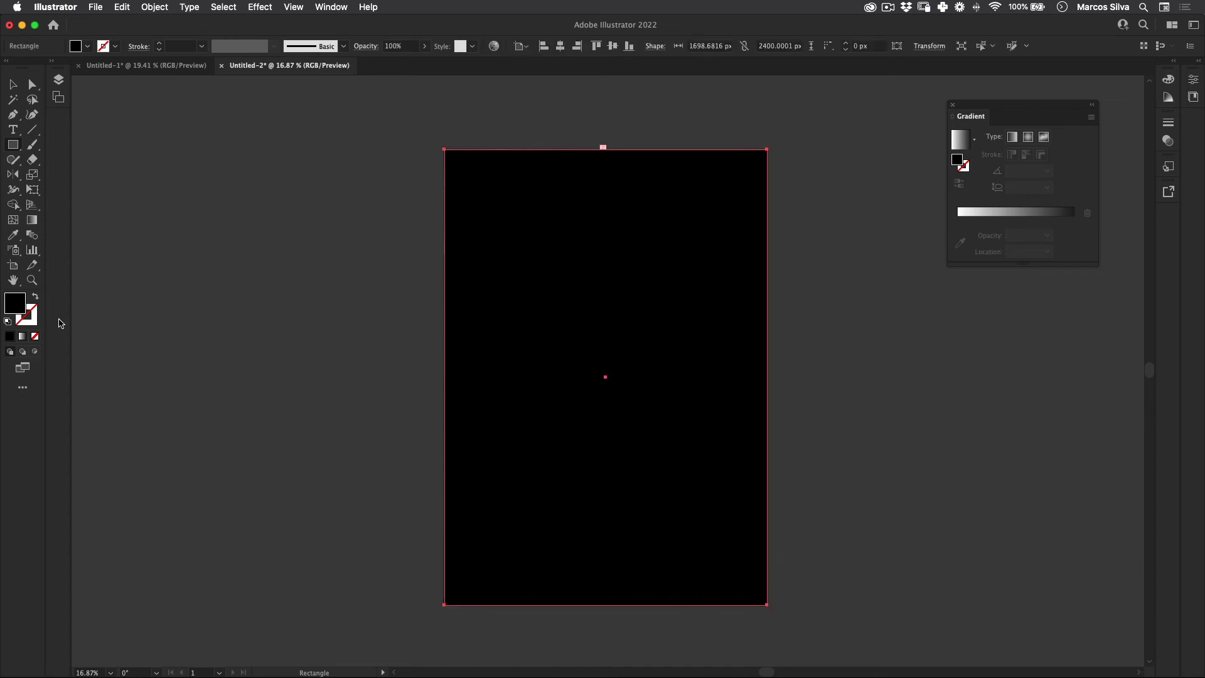
Step: Swap the rectangle's fill and stroke, and give it an 80 pt stroke aligned to the inside
click(35, 298)
click(202, 47)
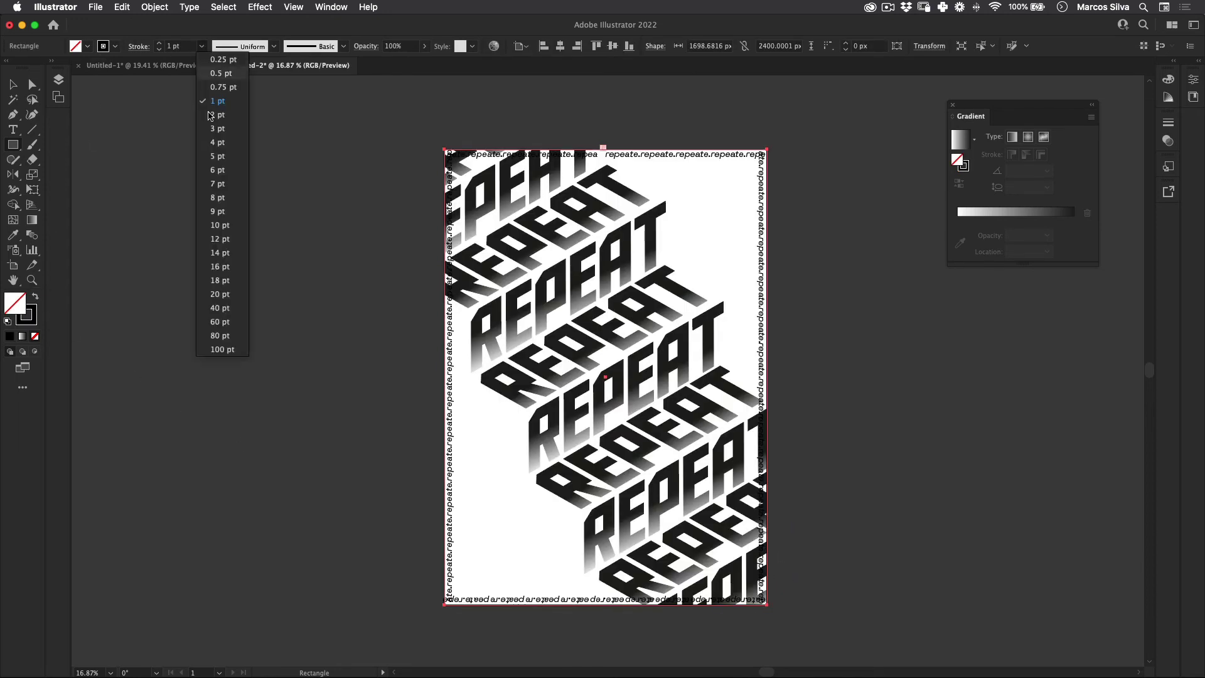
click(237, 335)
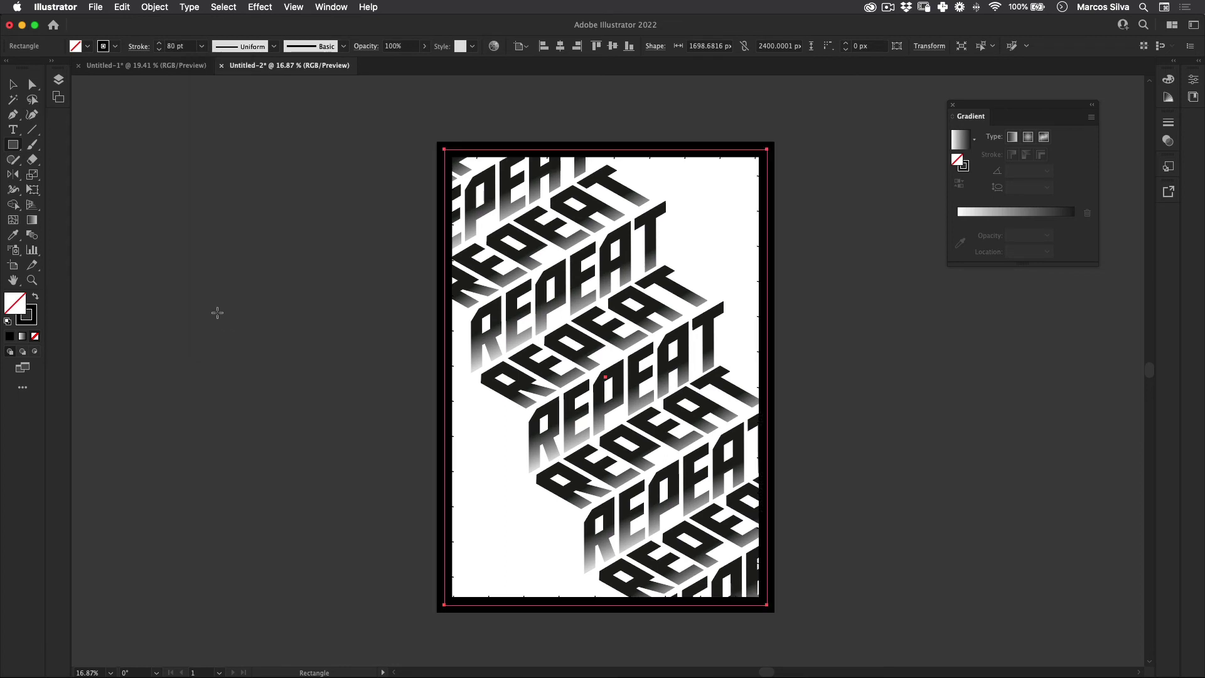
click(155, 46)
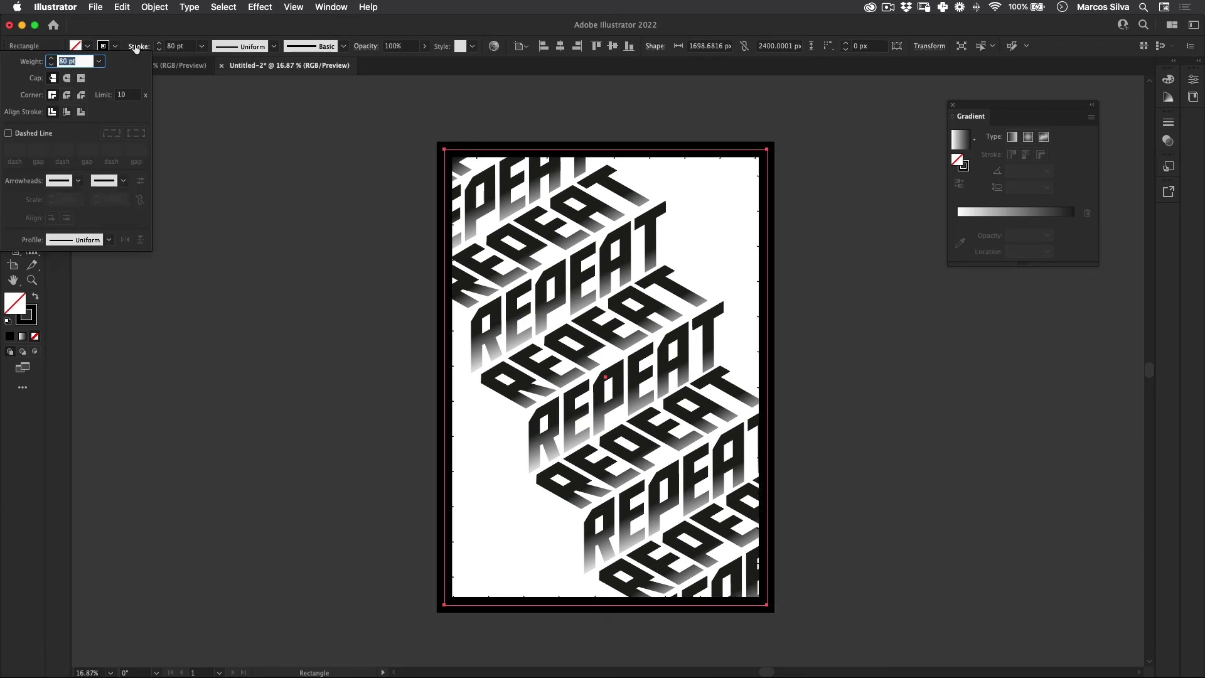
click(67, 112)
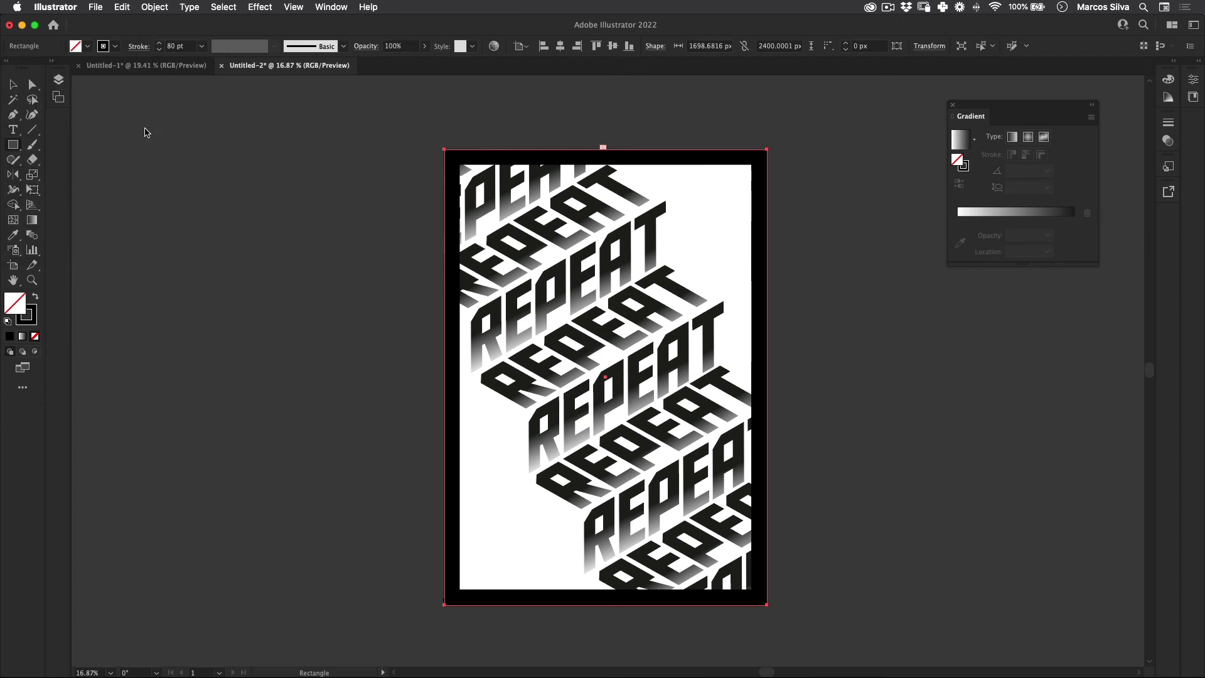
Step: Select the border path text and fill it with white, ffffff
key(v)
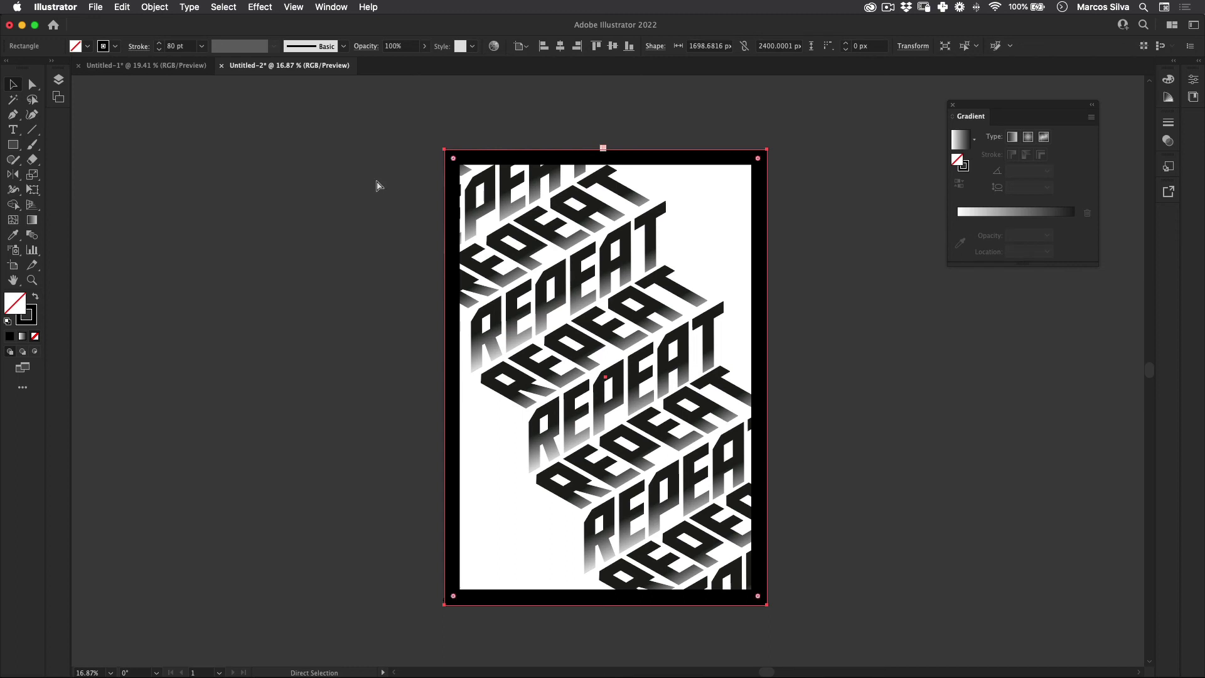
click(562, 129)
drag(526, 153, 533, 126)
key(super+z)
double_click(15, 305)
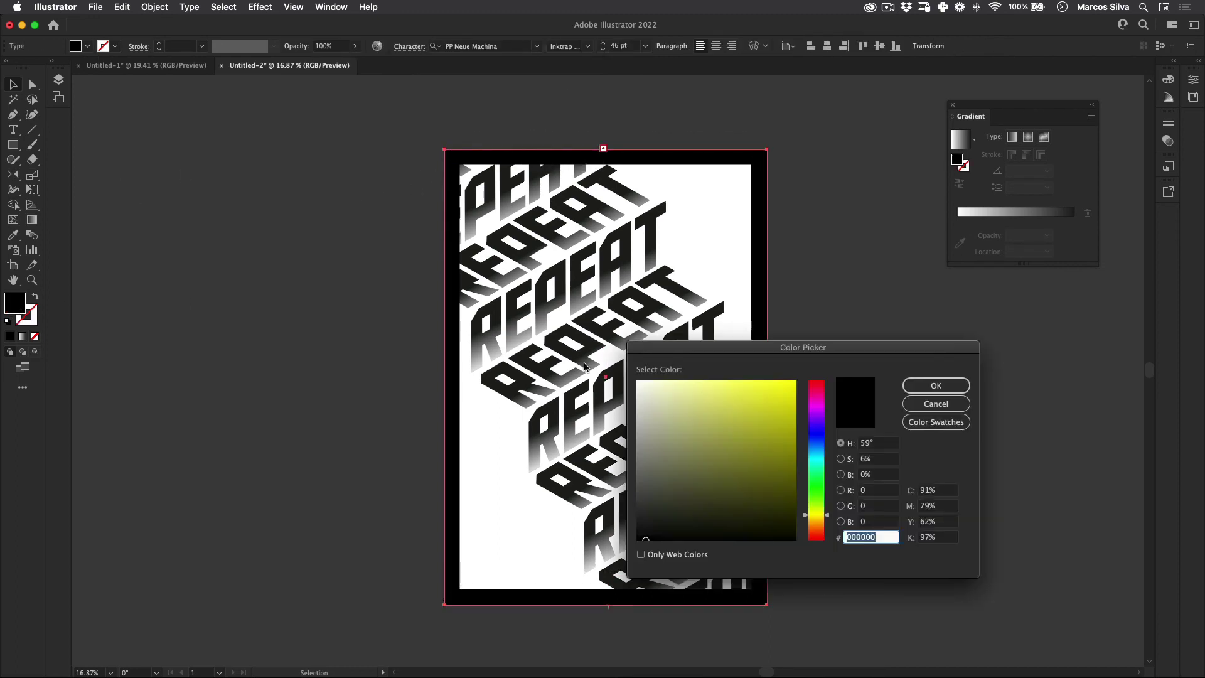
text(ffffff)
click(965, 384)
click(937, 487)
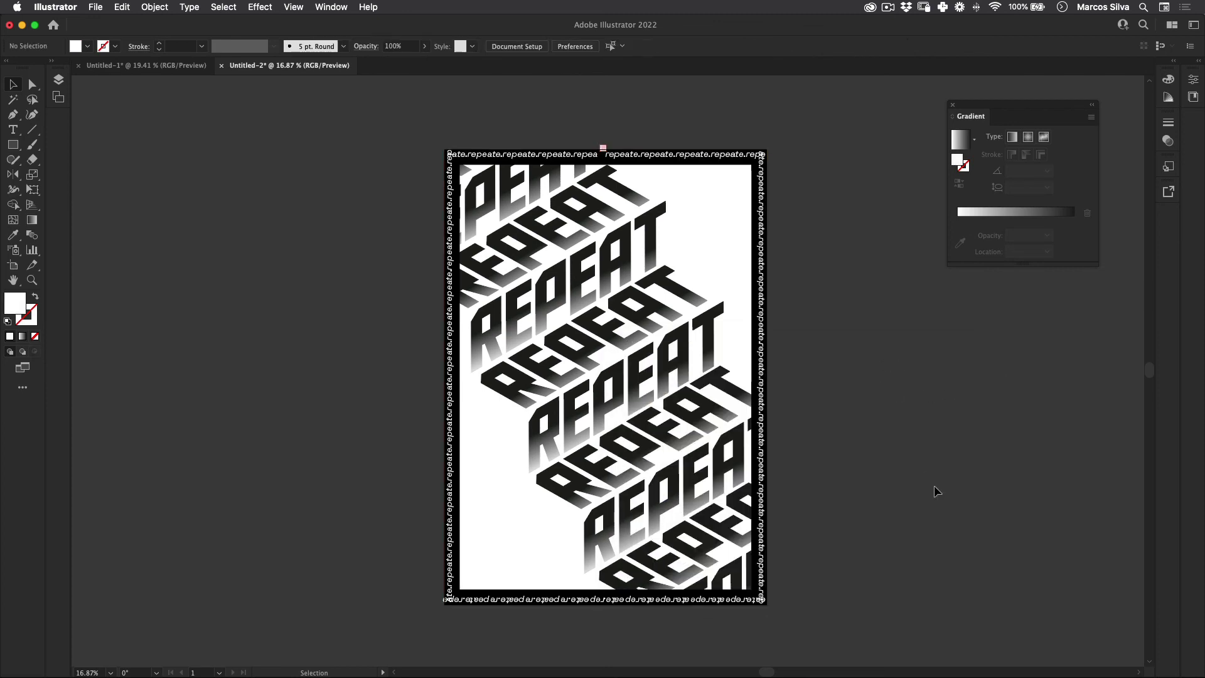
Step: Set the font size of the whole border text to 51 pt and deselect it
key(t)
click(762, 367)
key(super+a)
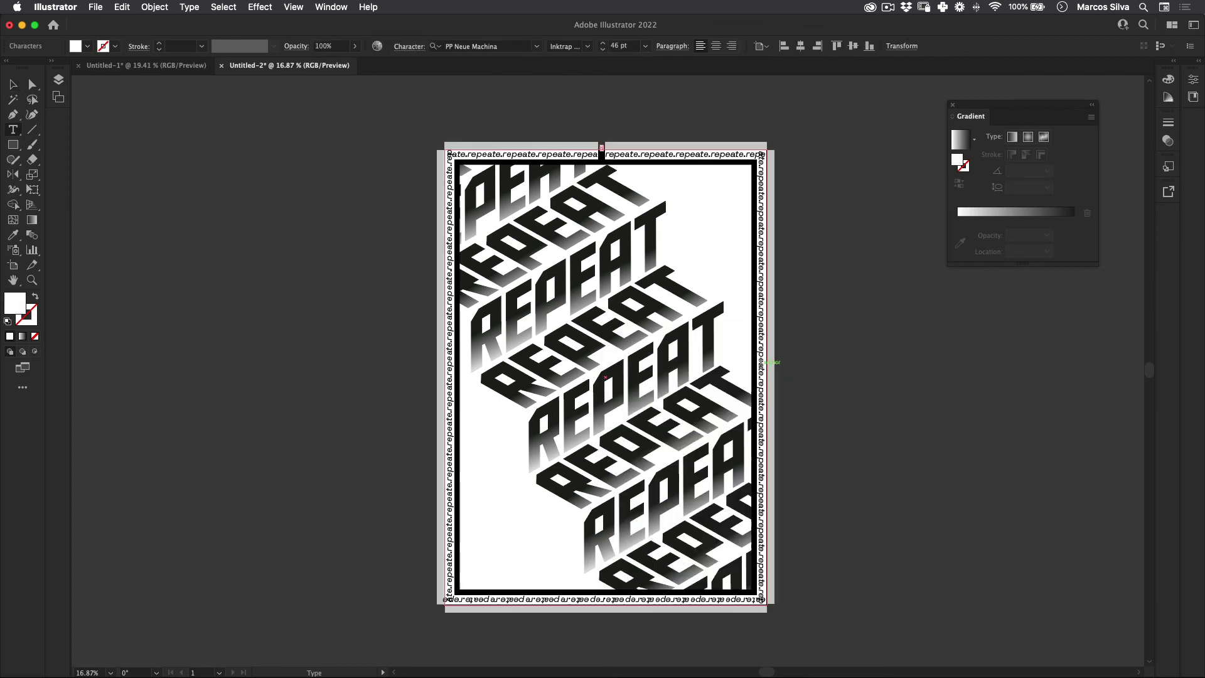
click(621, 45)
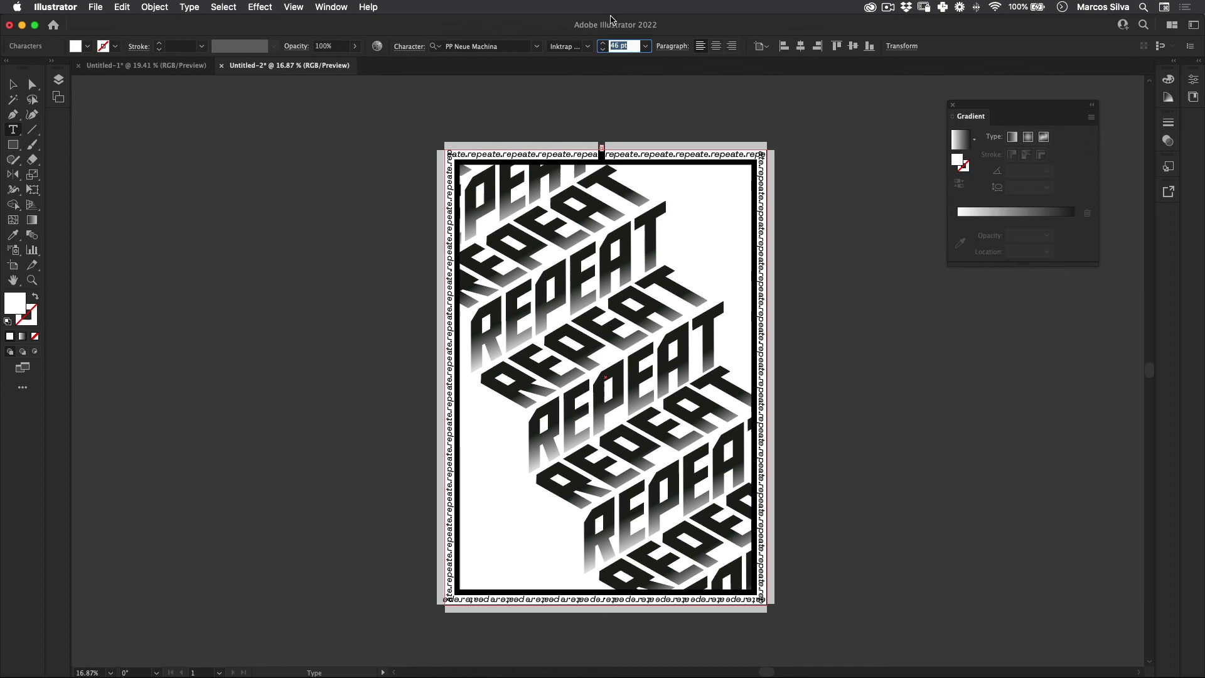
text(60)
key(Return)
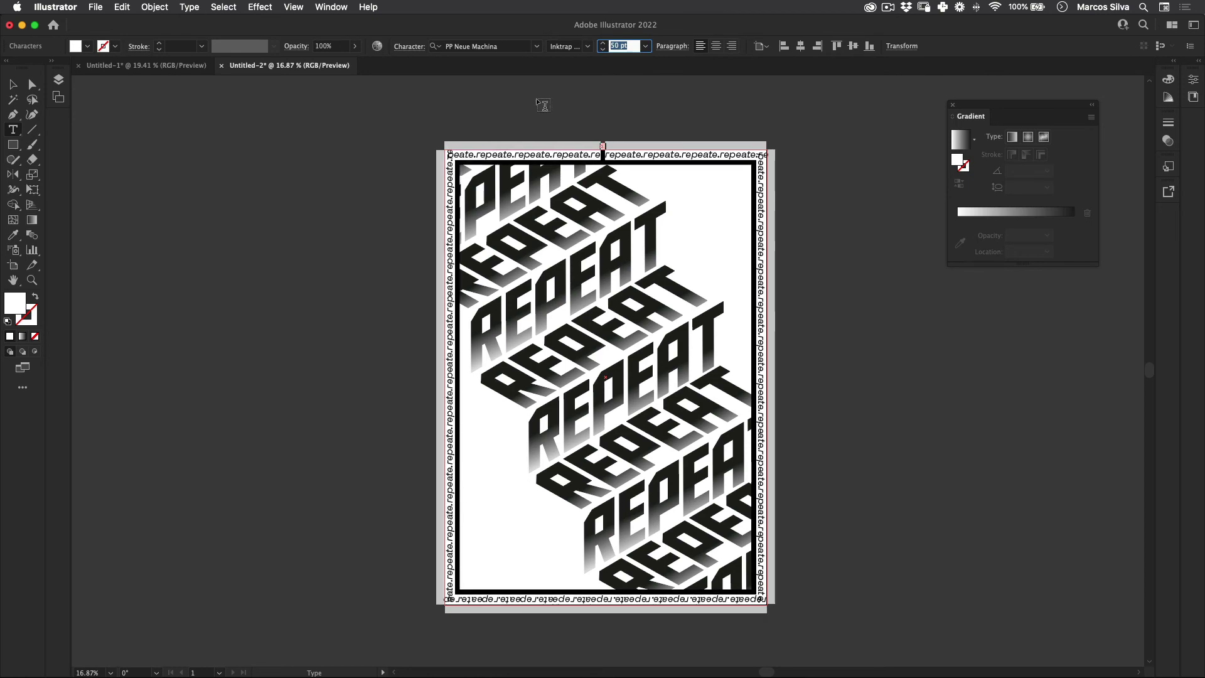
text(51)
key(Return)
click(14, 84)
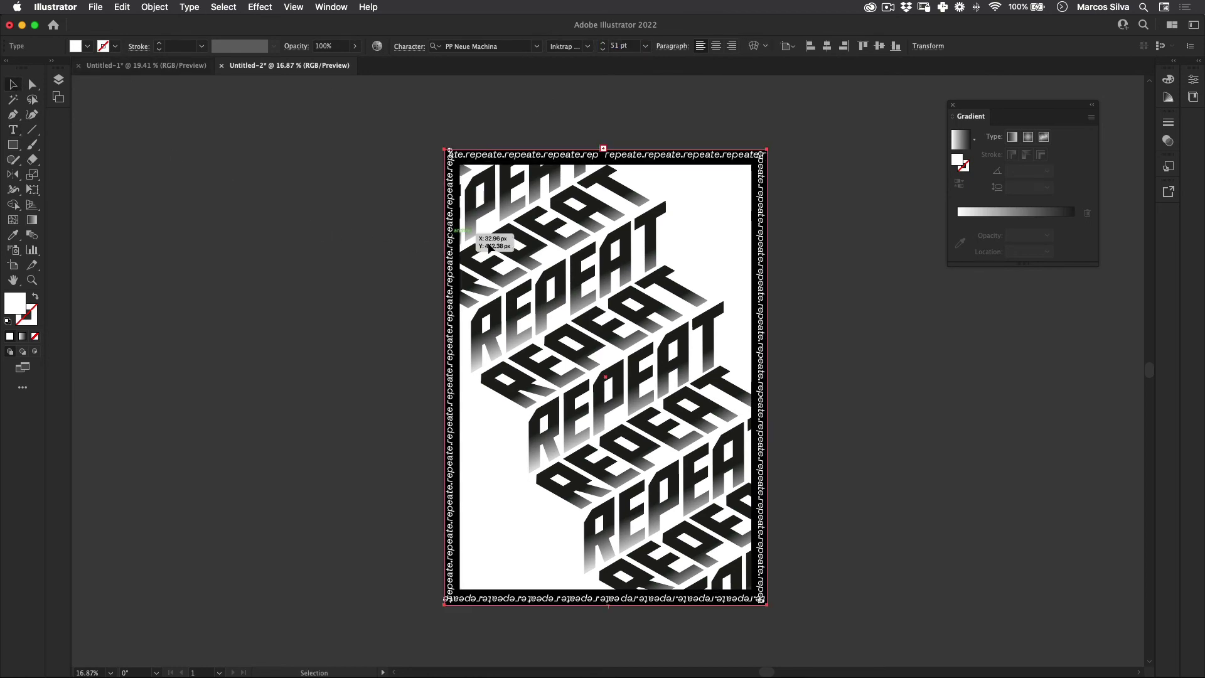
click(428, 227)
Step: Round all corners of the border text's path to a radius of about 89 px
key(a)
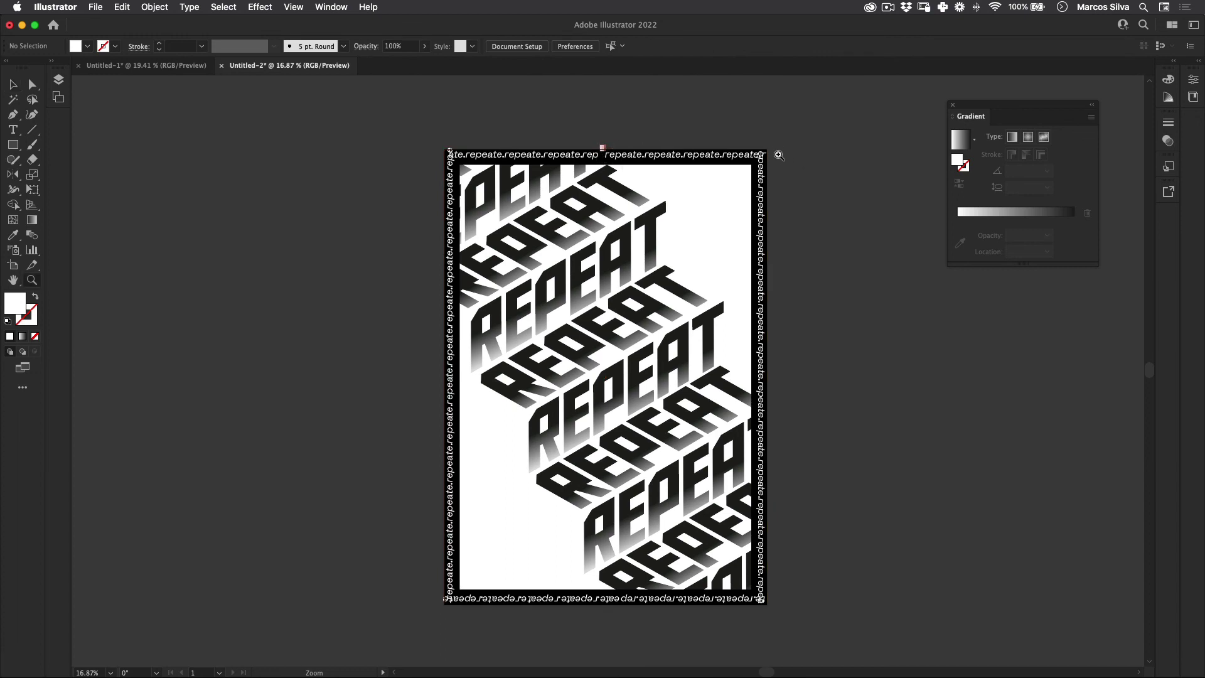
click(764, 153)
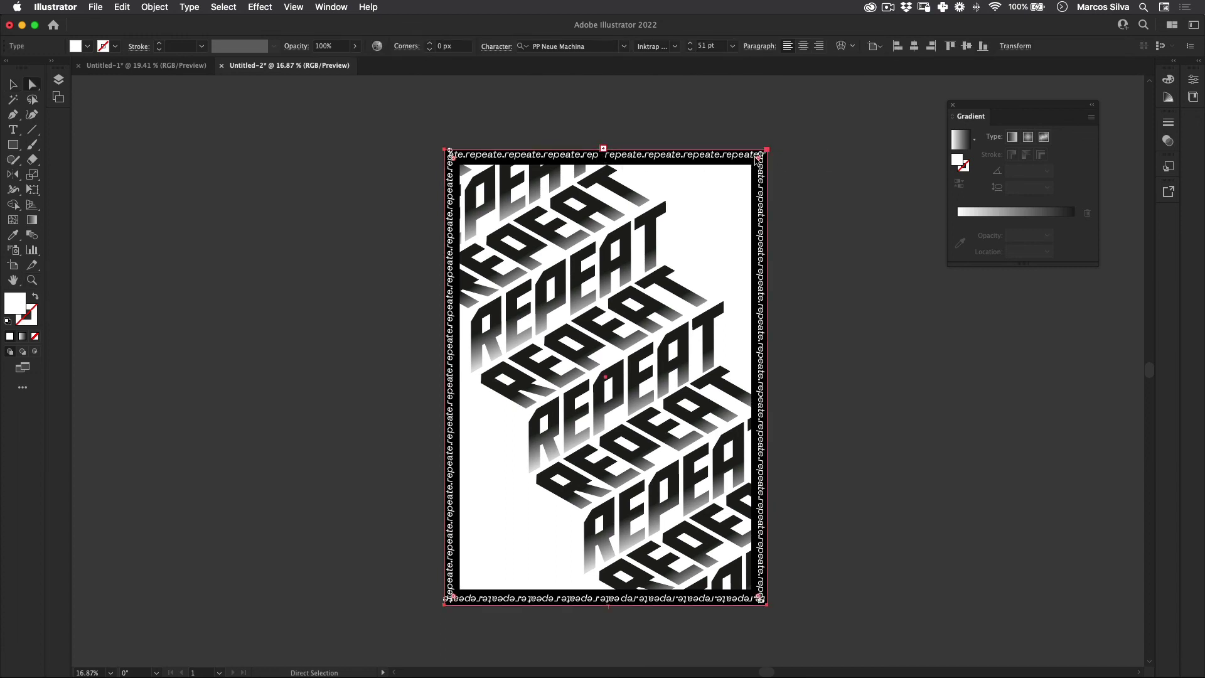
mouse_move(758, 160)
mouse_down()
mouse_move(748, 169)
mouse_move(769, 150)
mouse_move(751, 167)
mouse_up()
click(800, 146)
key(v)
key(a)
click(763, 153)
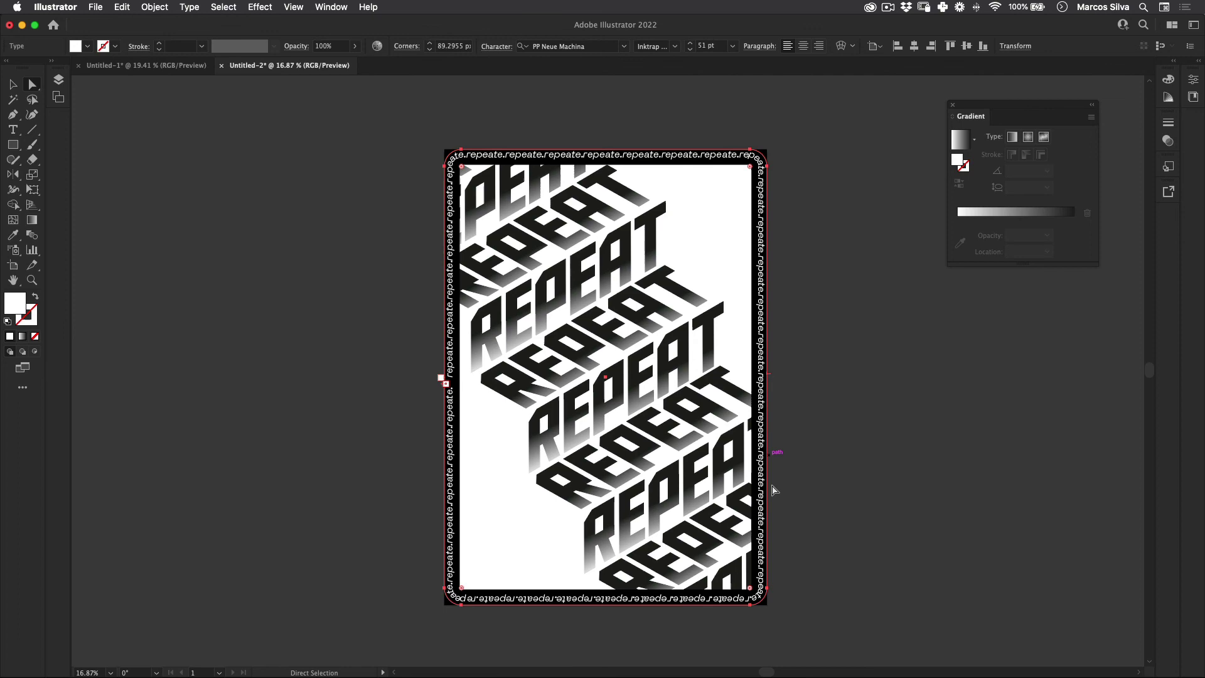
Step: Deselect everything and switch to the full-screen display without panels to examine the finished poster
key(v)
key(ctrl+shift+a)
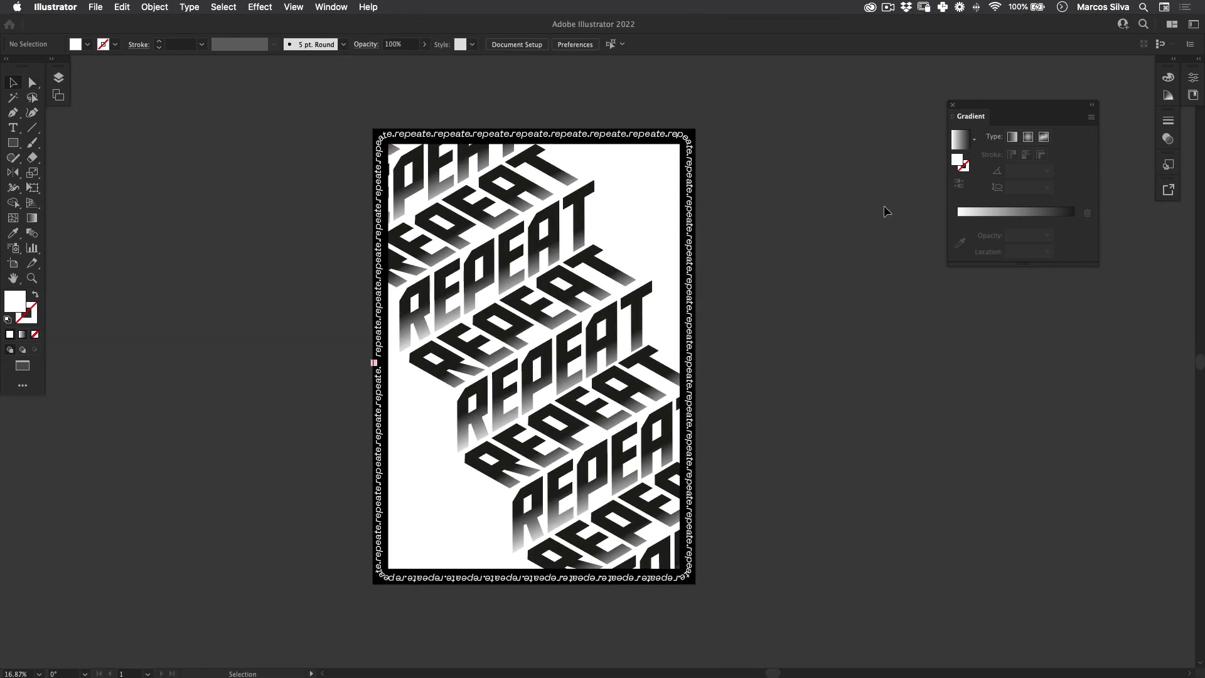
key(f)
key(f)
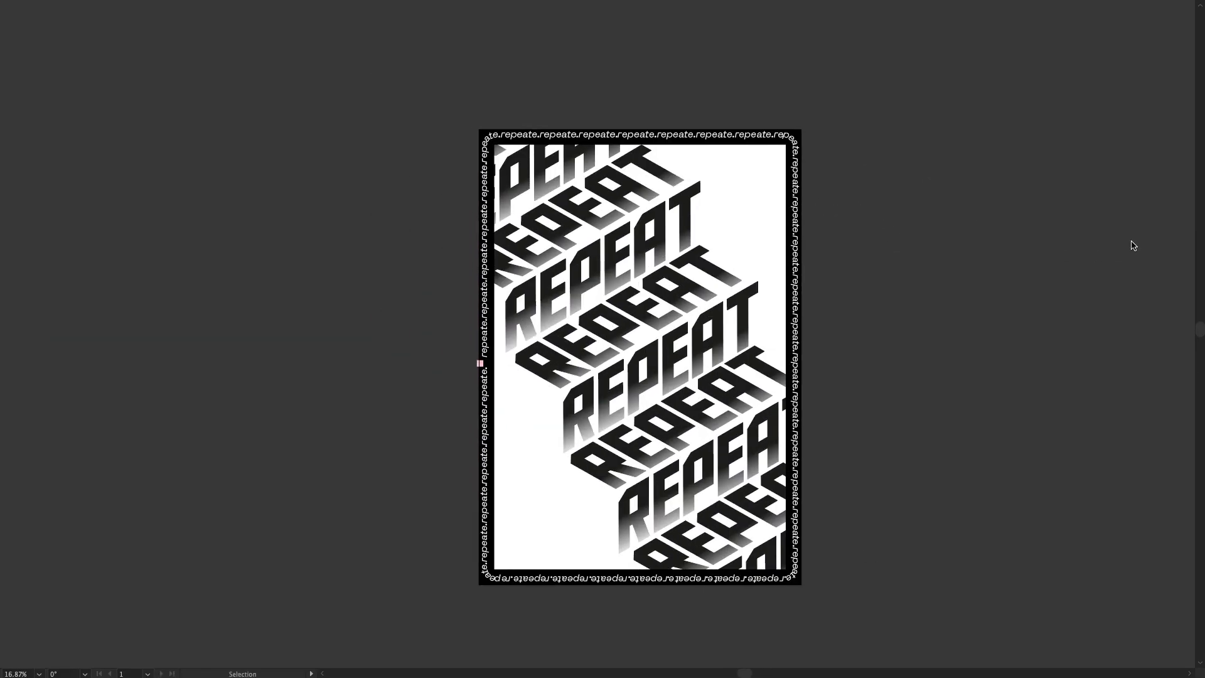